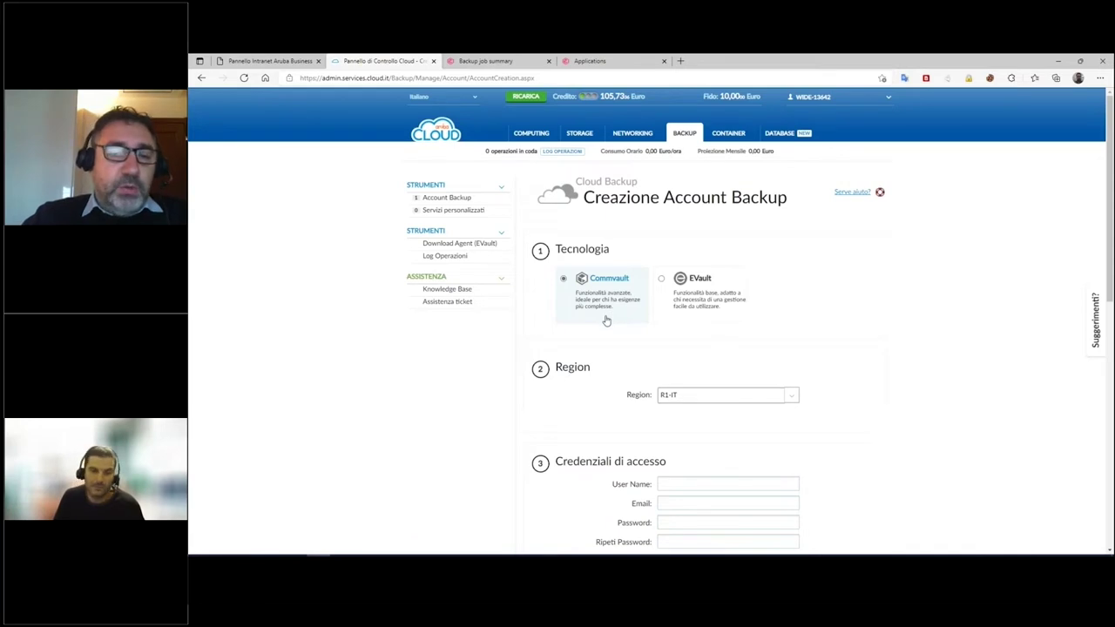
- Examine the region choices and the access credentials section of the backup account creation form
scroll(584, 320, "down", 1)
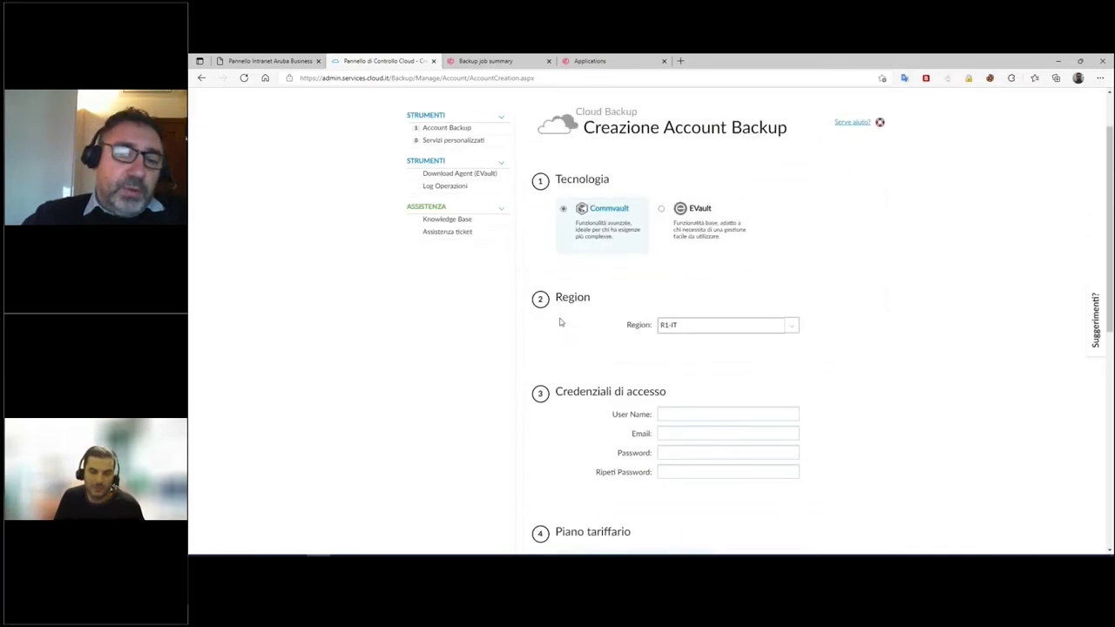
left_click(695, 331)
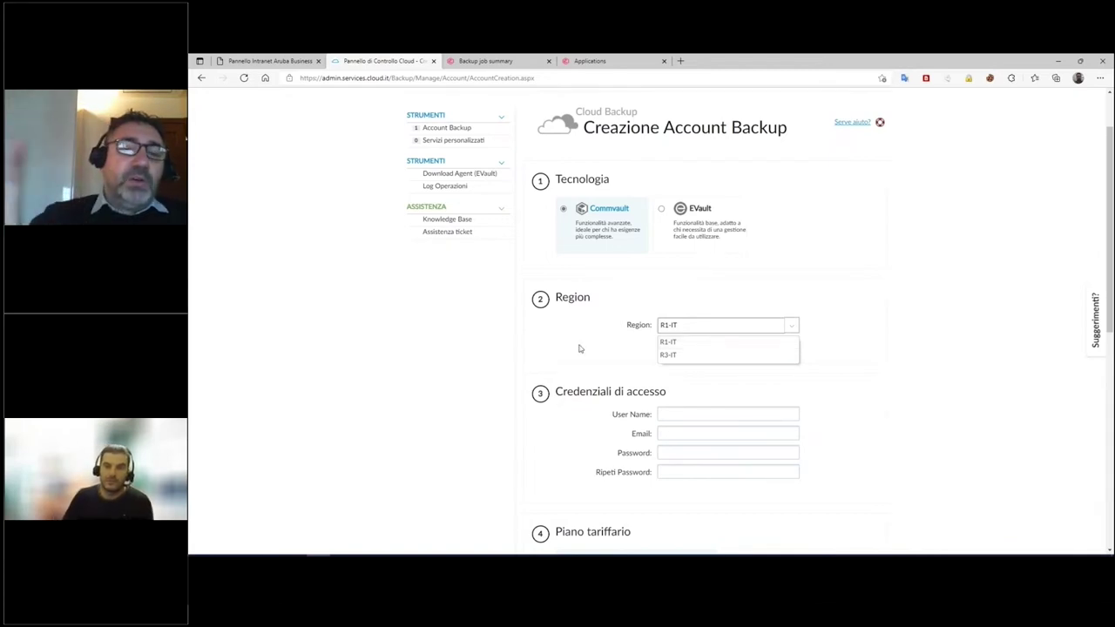
scroll(579, 348, "down", 1)
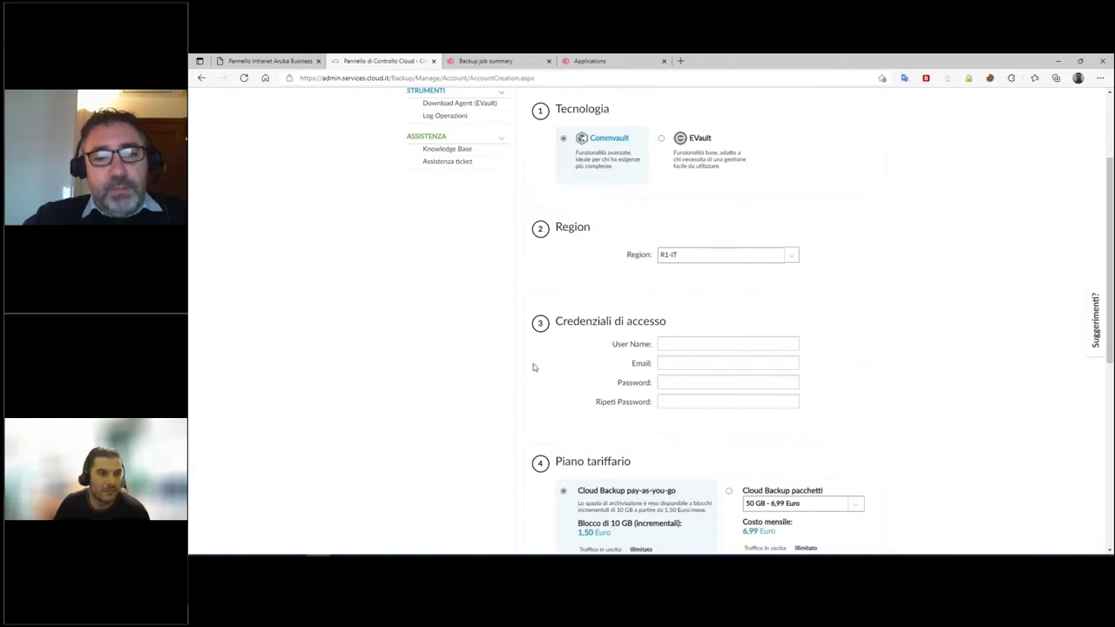
scroll(551, 366, "down", 3)
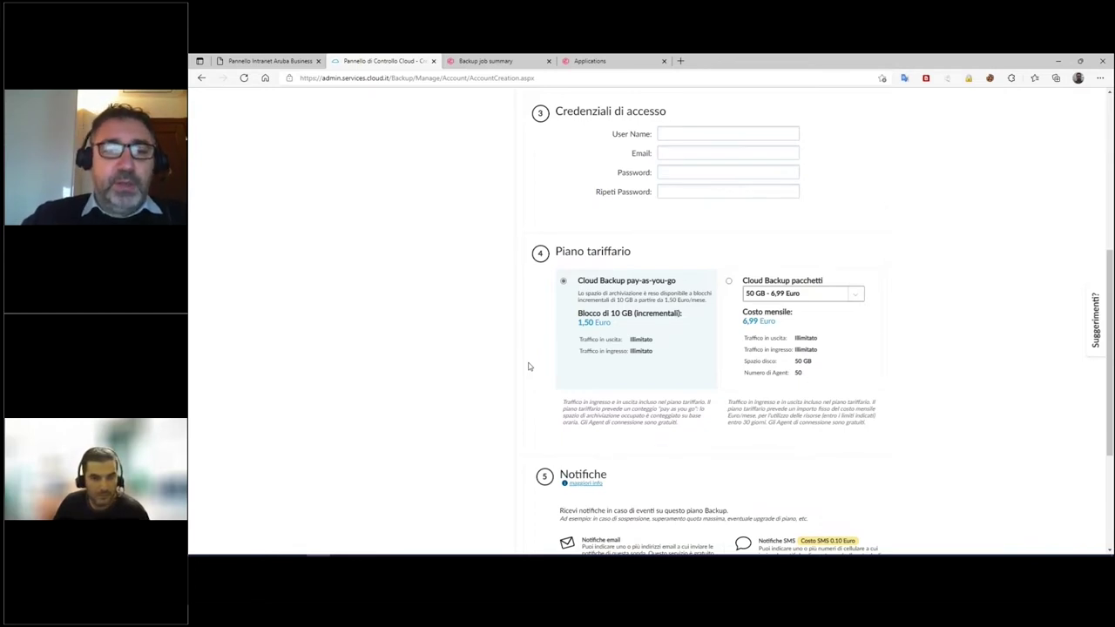
- Select the Cloud Backup package pricing plan with the 100 GB - 12,99 Euro option
left_click(728, 281)
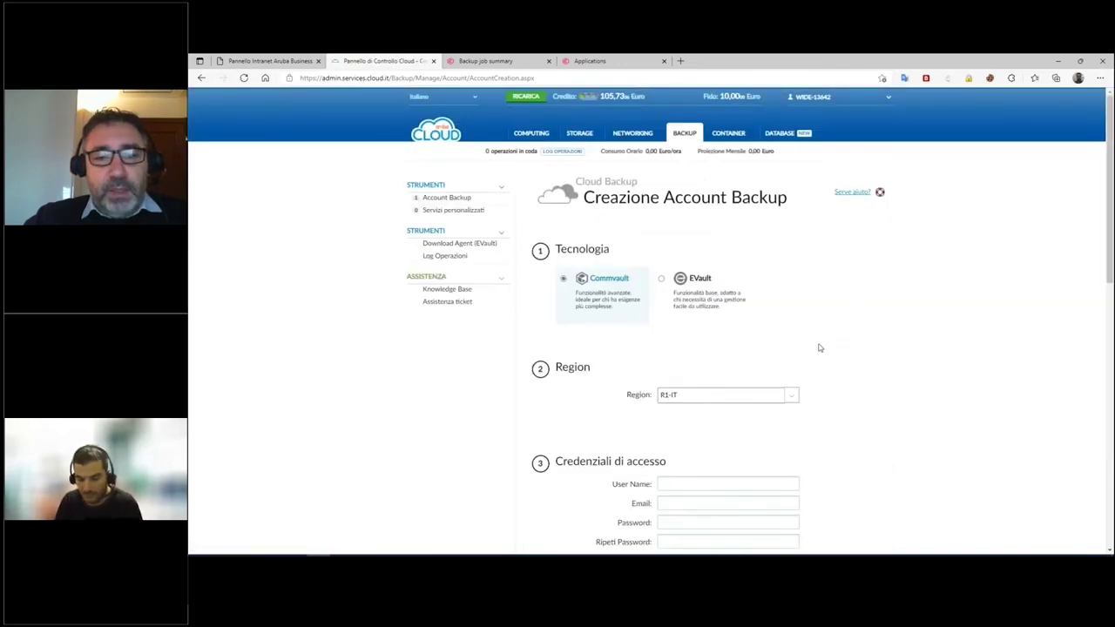
left_click(854, 369)
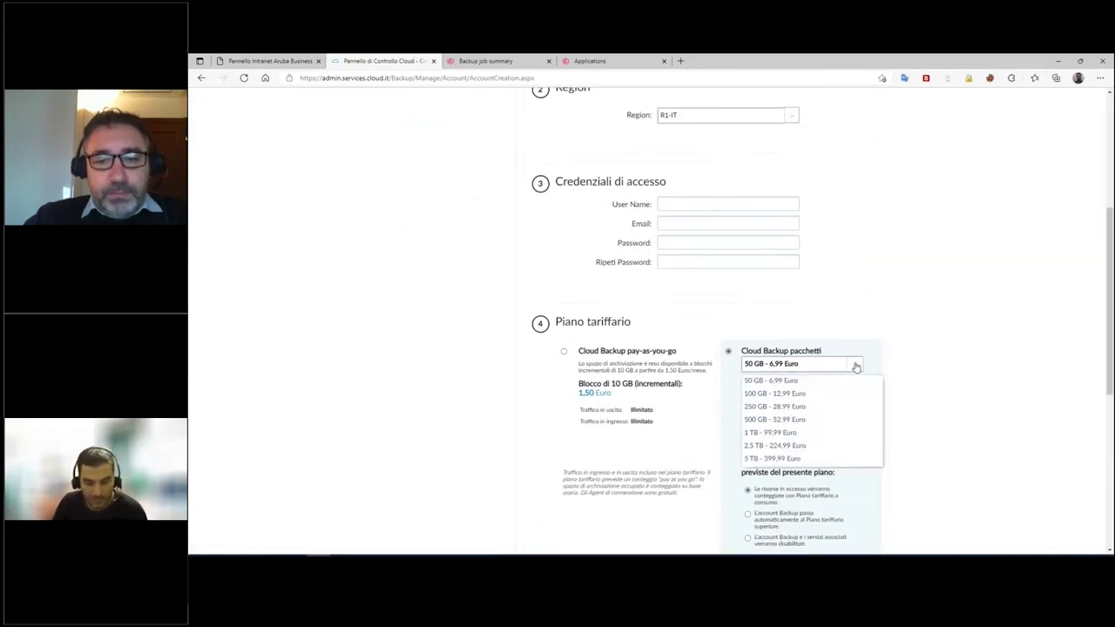
scroll(853, 366, "down", 1)
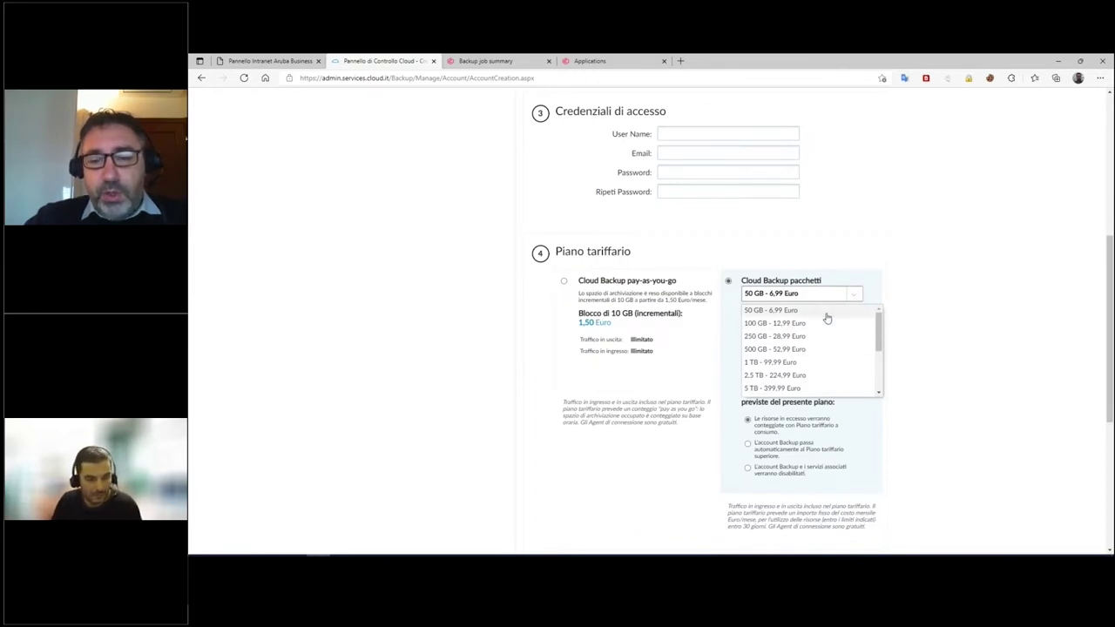
left_click(774, 325)
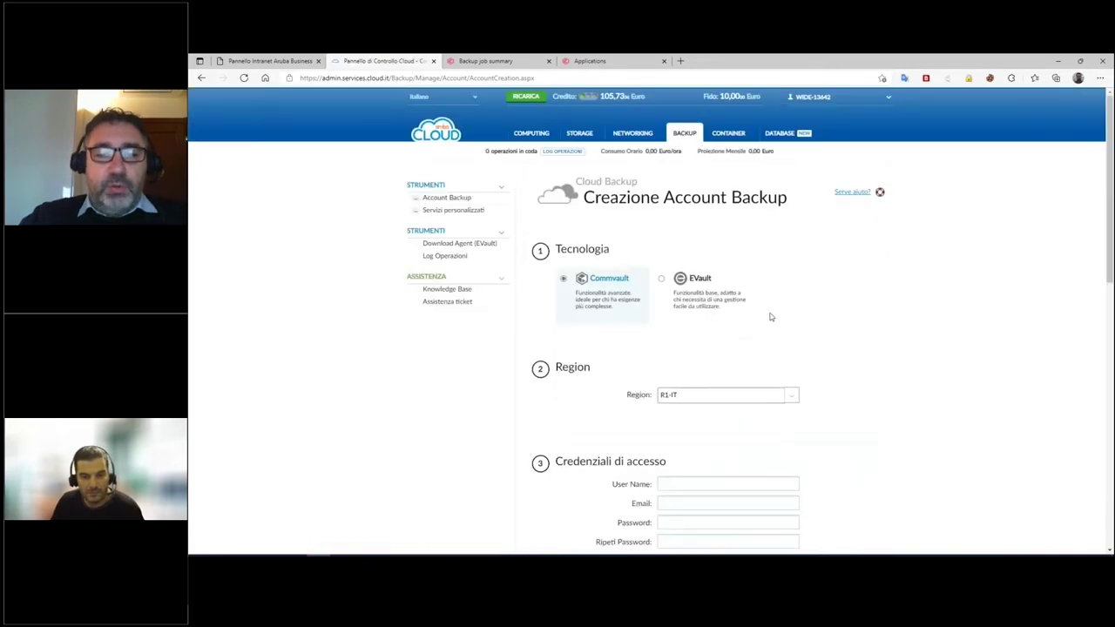
scroll(775, 316, "down", 5)
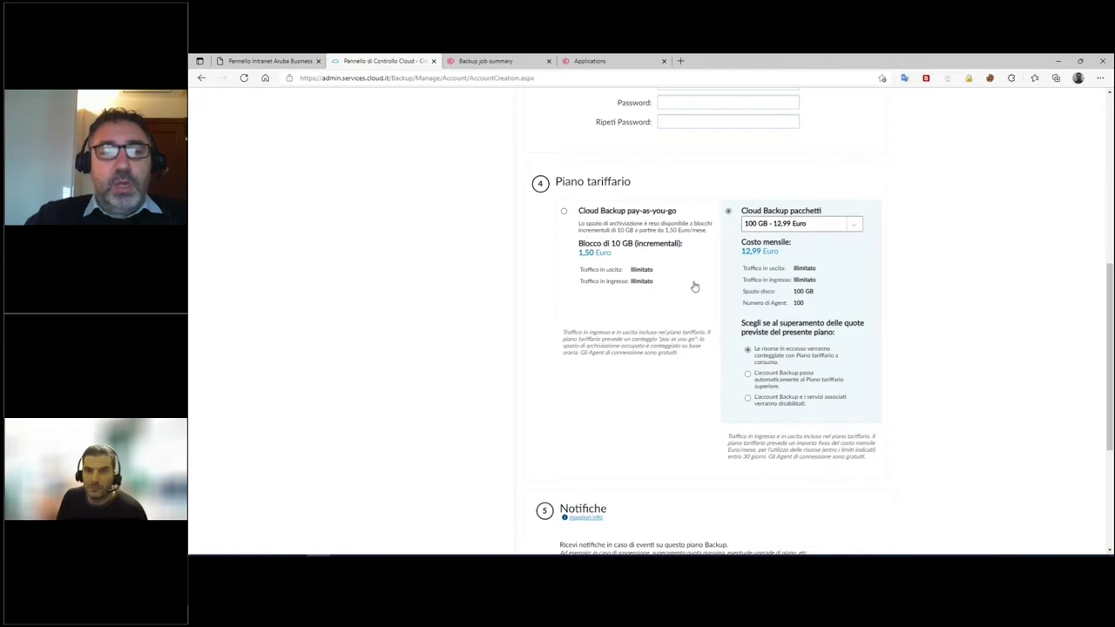
- Try automatic upgrade as the package's over-quota behaviour, and switch it to disabling the backup account and its associated services
left_click(748, 375)
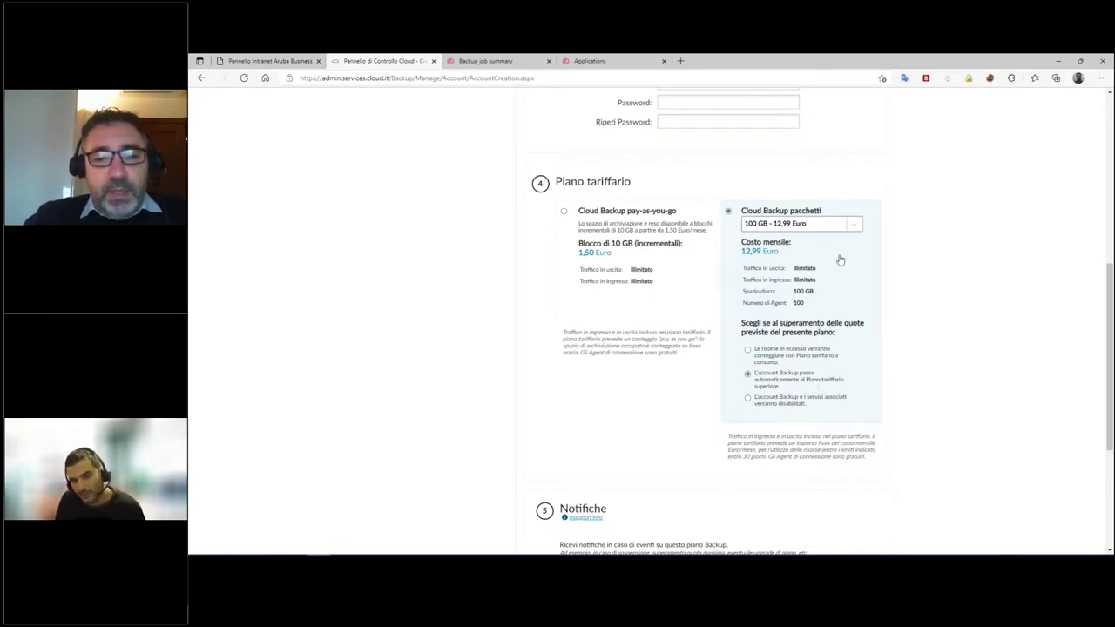
left_click(855, 226)
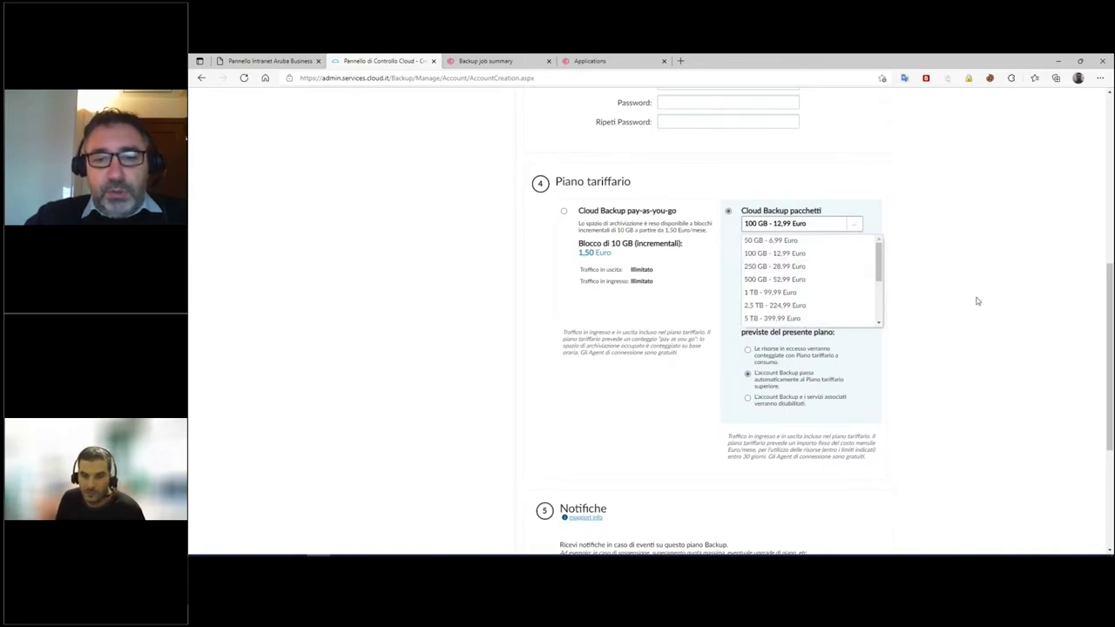
left_click(784, 406)
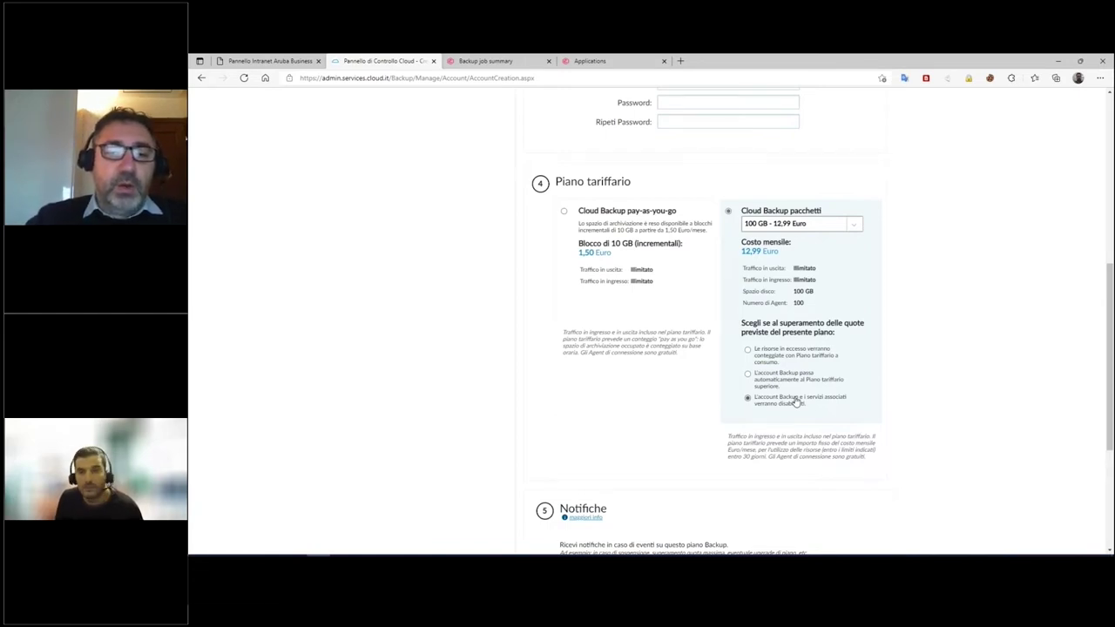
- Examine the email and SMS notification options at the end of the backup account form
scroll(802, 400, "down", 1)
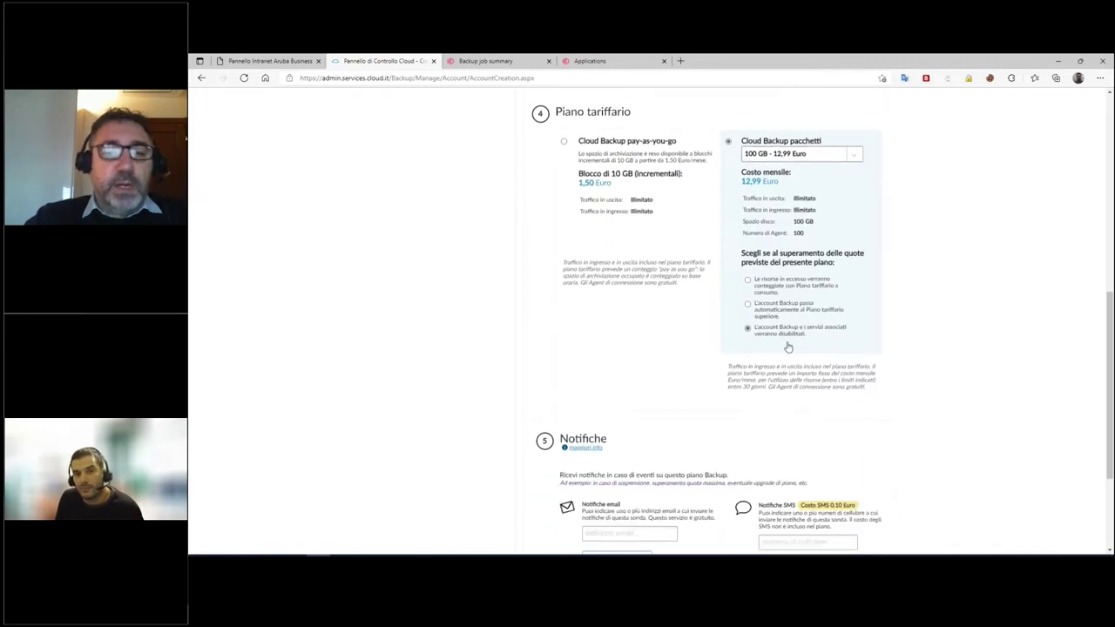
scroll(787, 346, "down", 1)
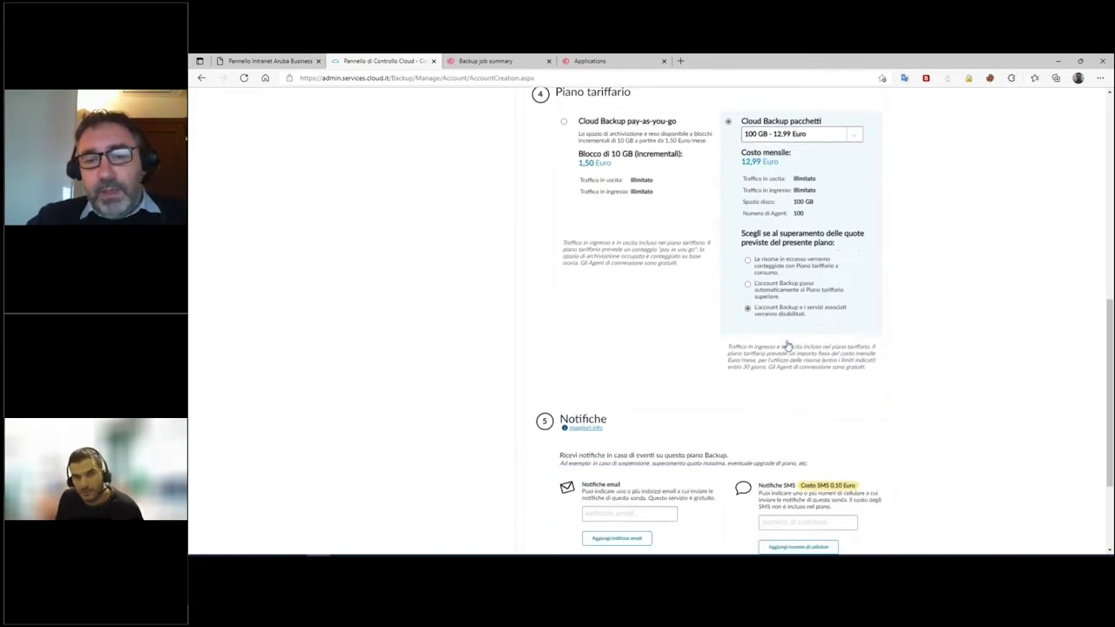
scroll(762, 365, "down", 1)
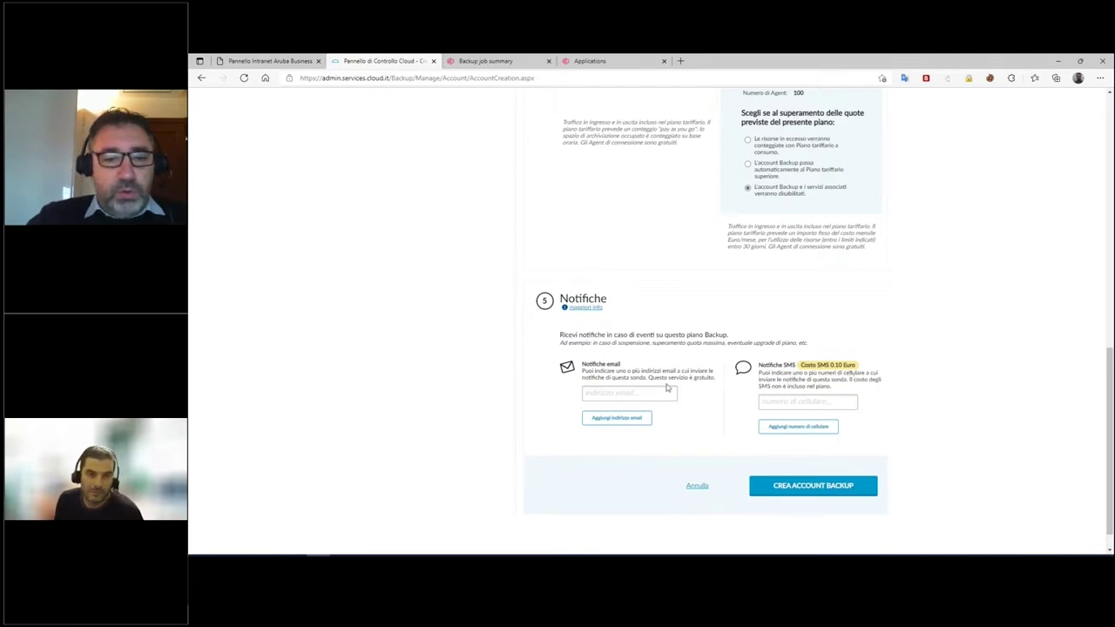
scroll(669, 394, "up", 15)
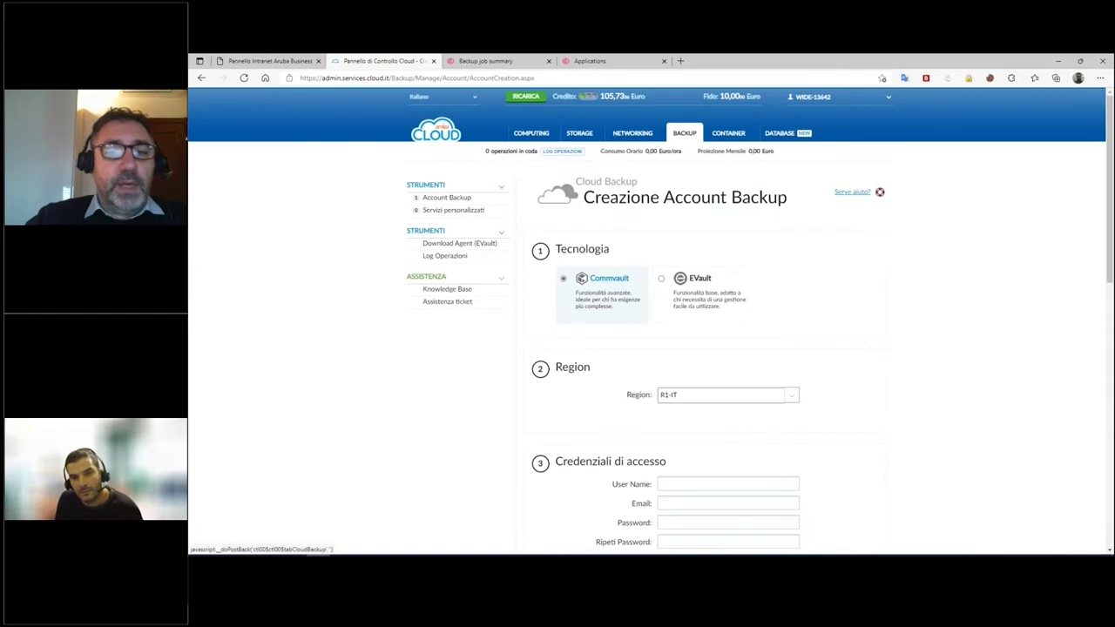
- Return to the backup account list, dismiss the browser's offer to save the password, and open the webinar account's management page
left_click(694, 134)
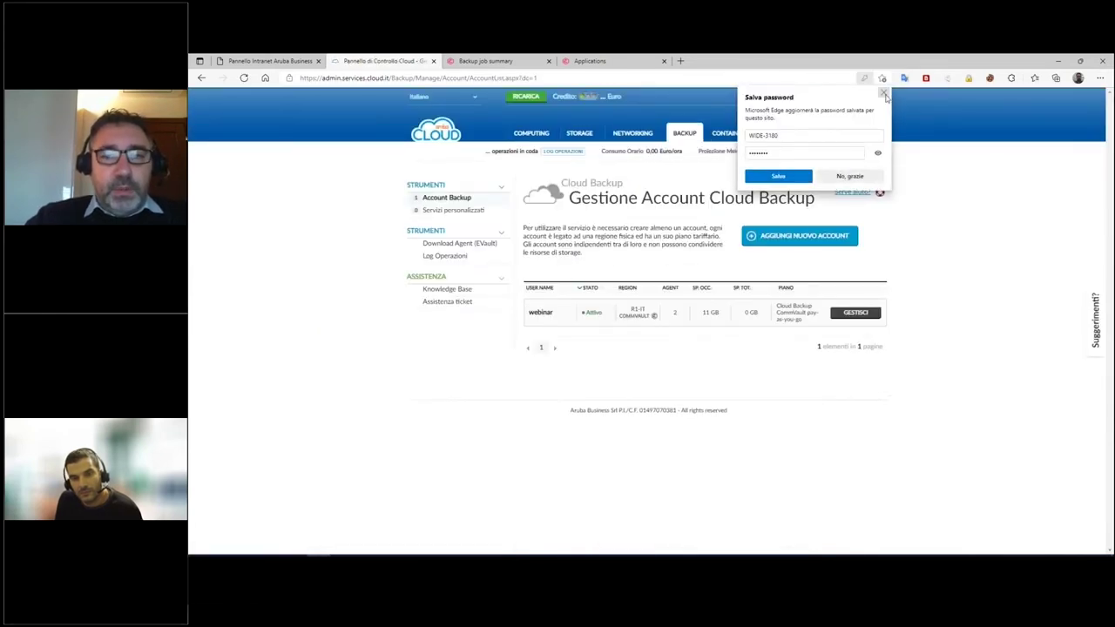
left_click(884, 93)
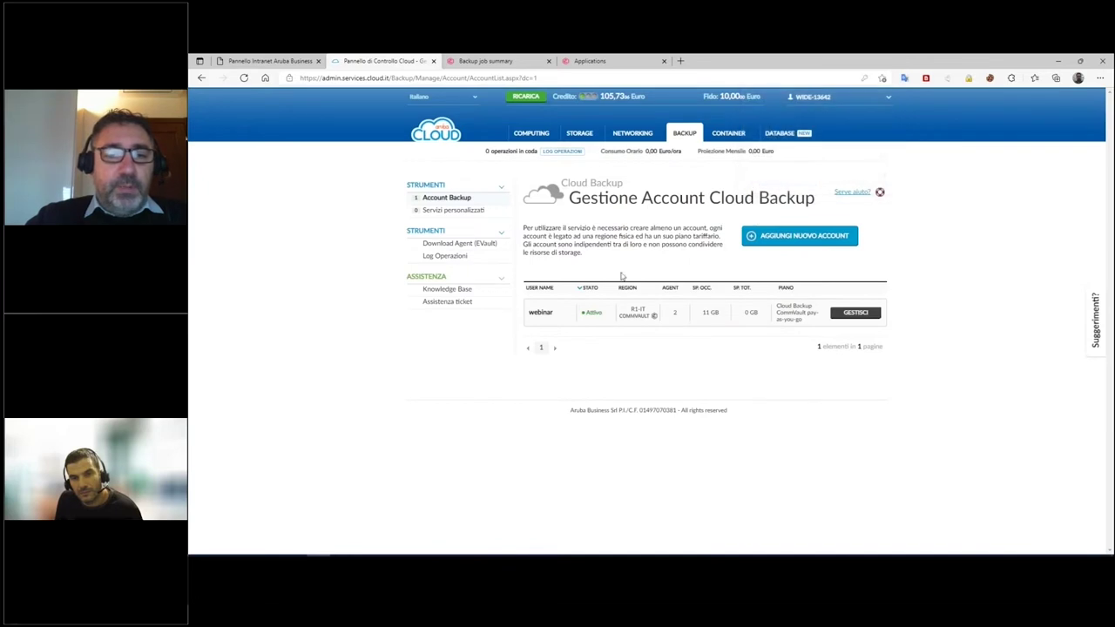
left_click(849, 315)
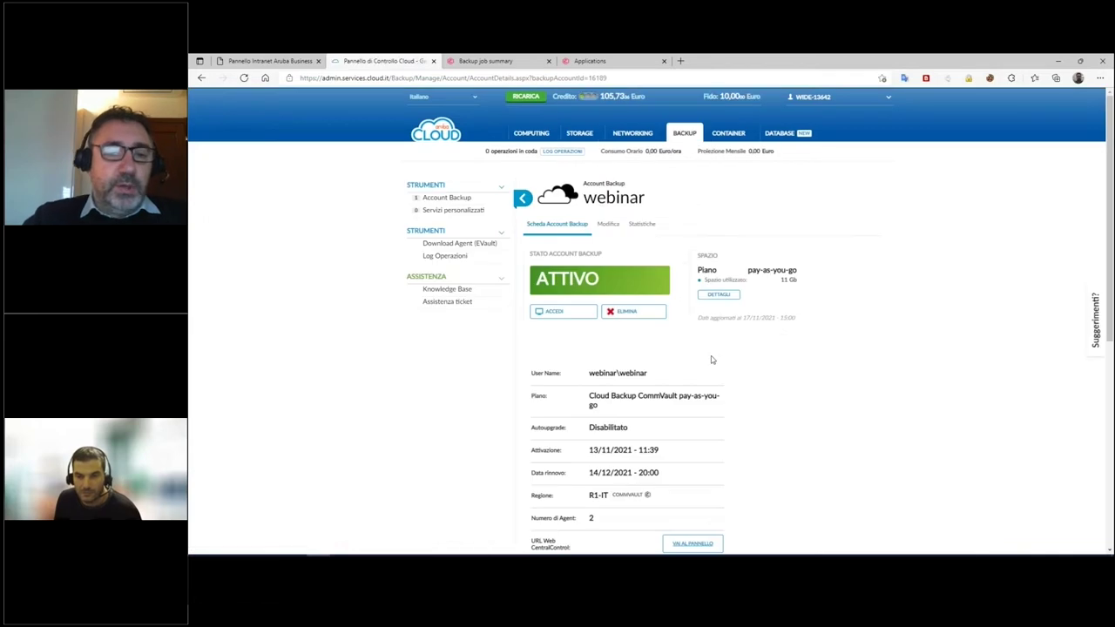
- Examine the webinar account's user name, number of agents, used space and Bare Metal Restore connection data
scroll(711, 360, "down", 1)
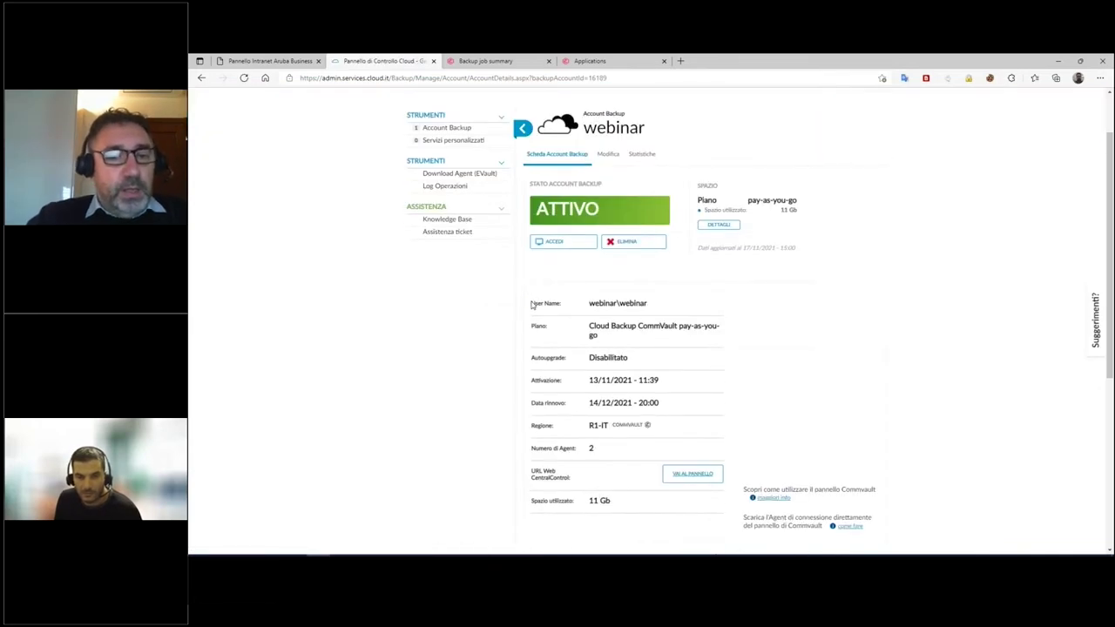
left_click_drag(531, 302, 680, 306)
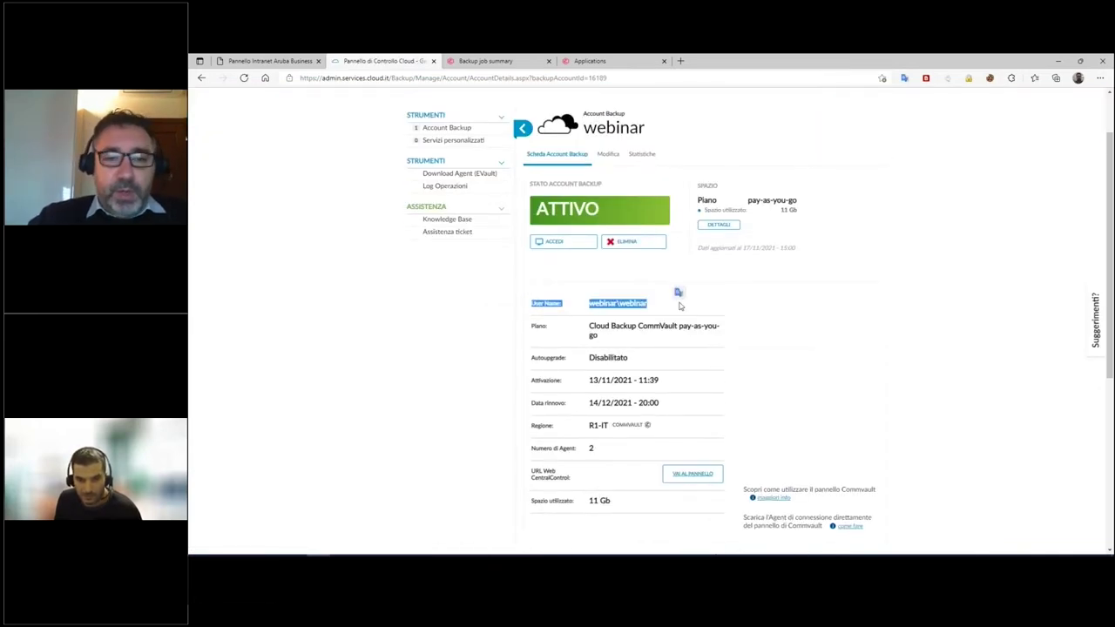
scroll(680, 305, "down", 1)
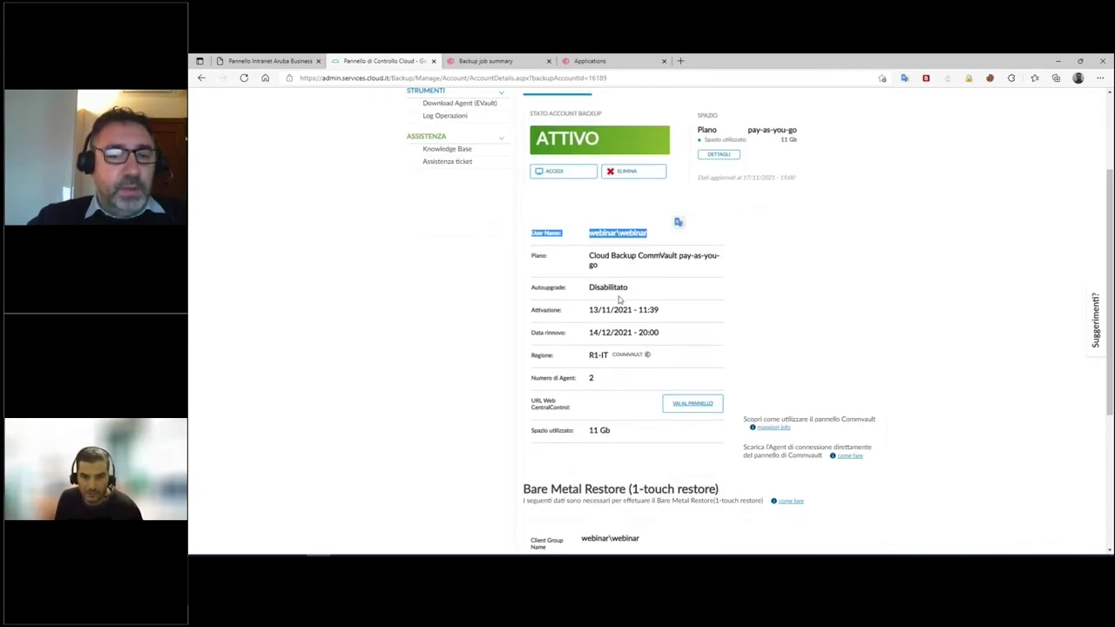
scroll(613, 305, "down", 1)
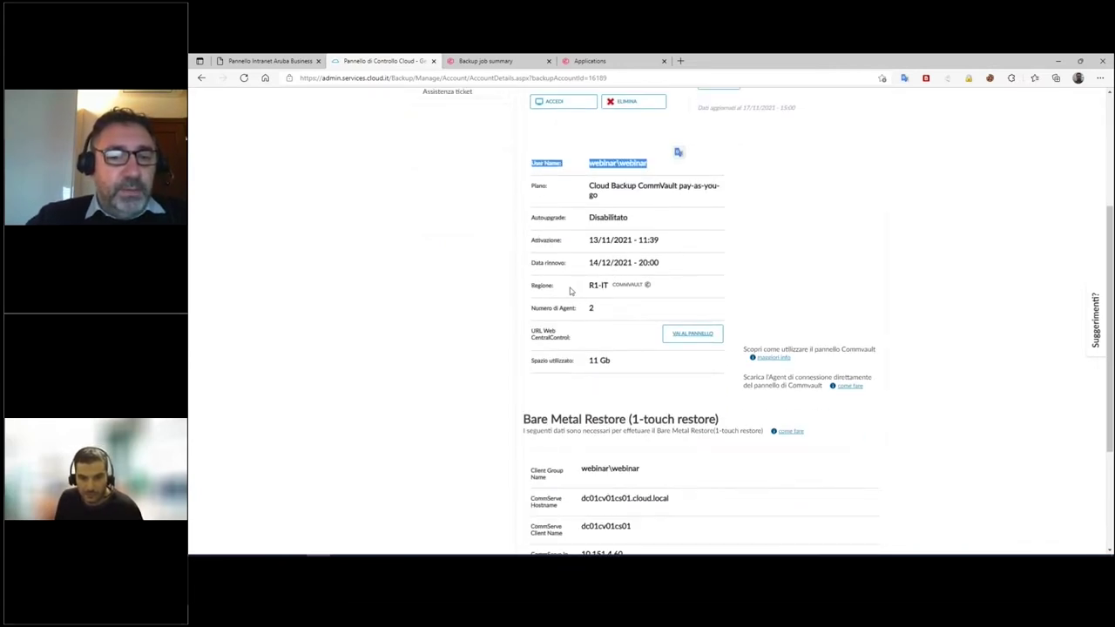
scroll(570, 291, "down", 1)
left_click_drag(594, 239, 534, 249)
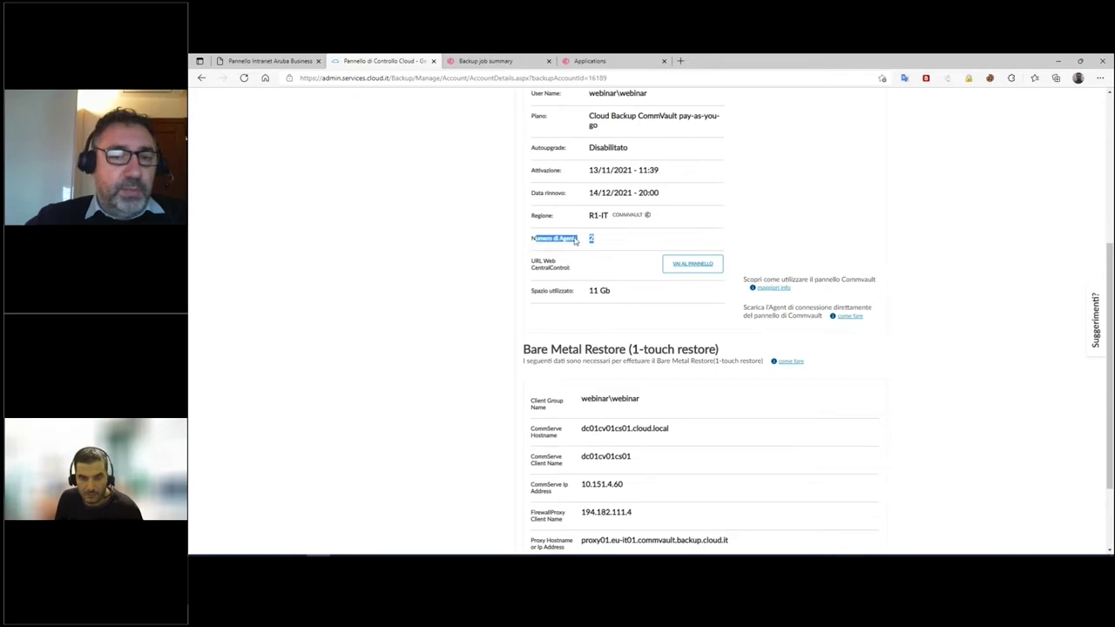
left_click(591, 241)
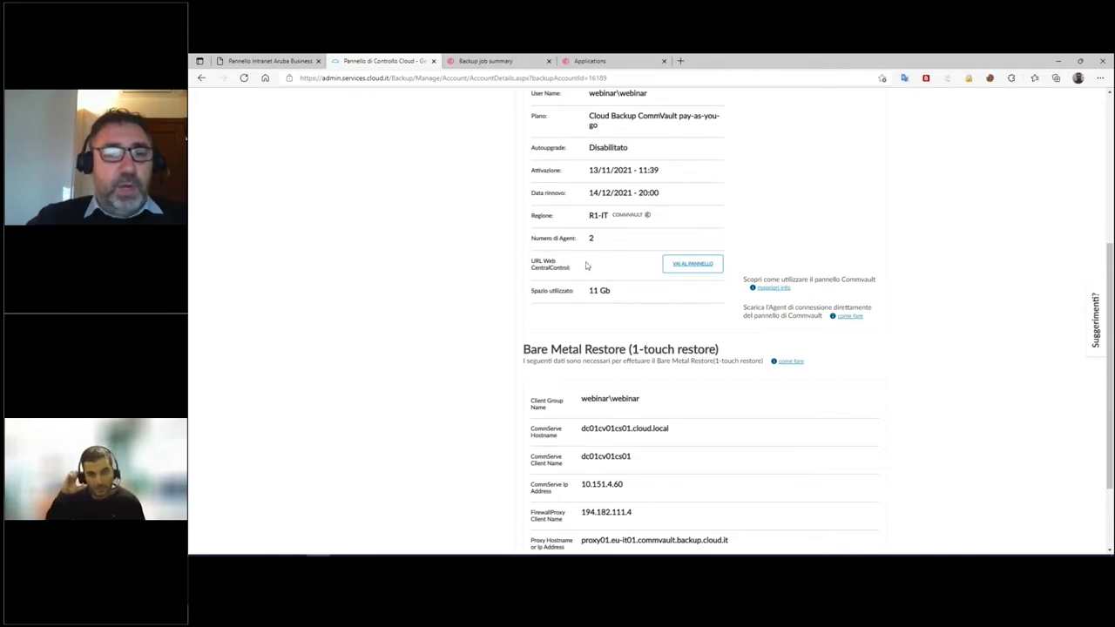
left_click_drag(531, 294, 620, 294)
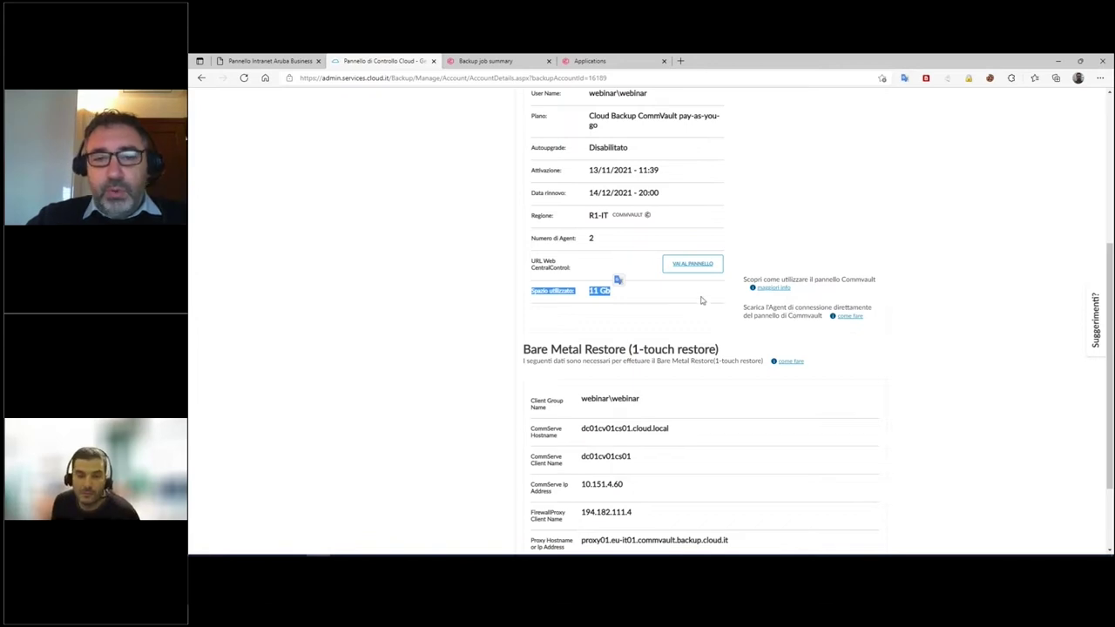
left_click(701, 301)
scroll(683, 302, "down", 2)
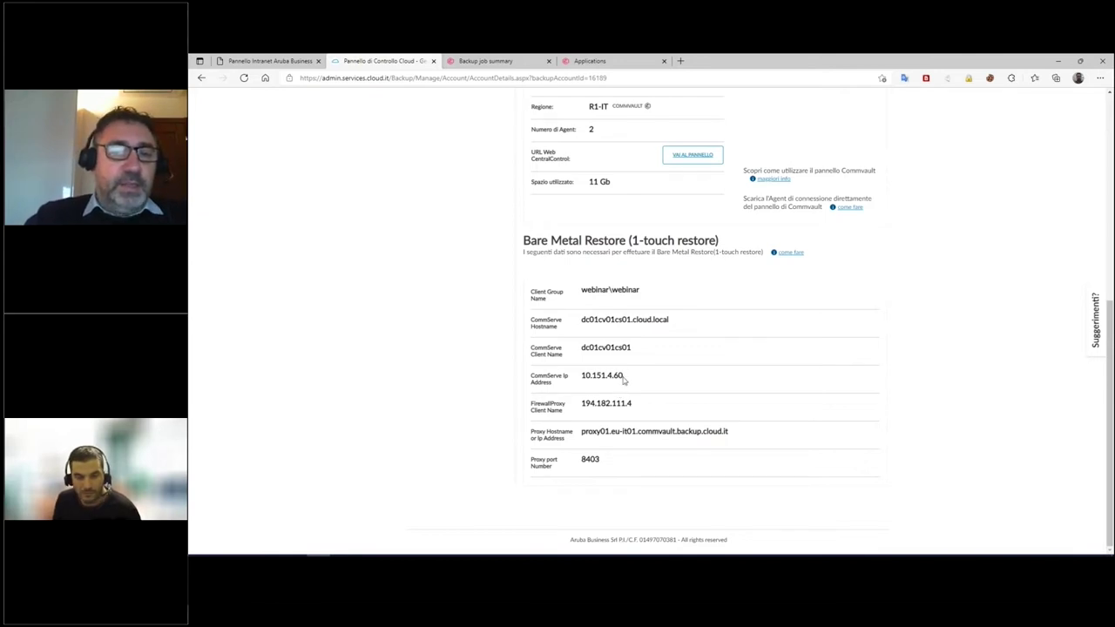
scroll(624, 380, "up", 2)
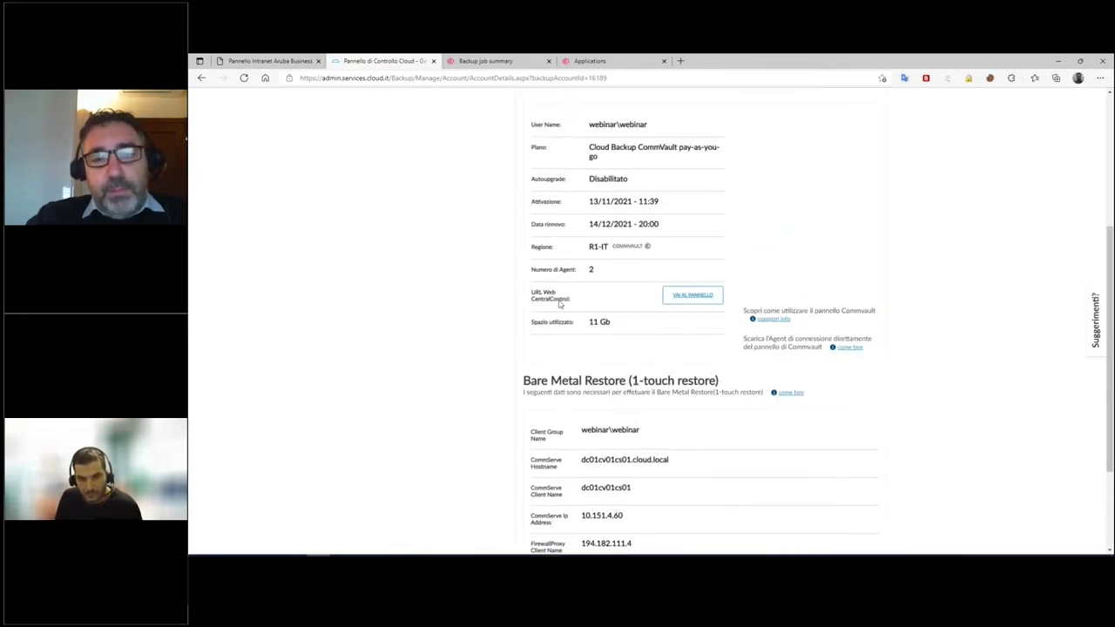
- Open the webinar account's Commvault panel and dismiss the default plan settings without saving
left_click(702, 298)
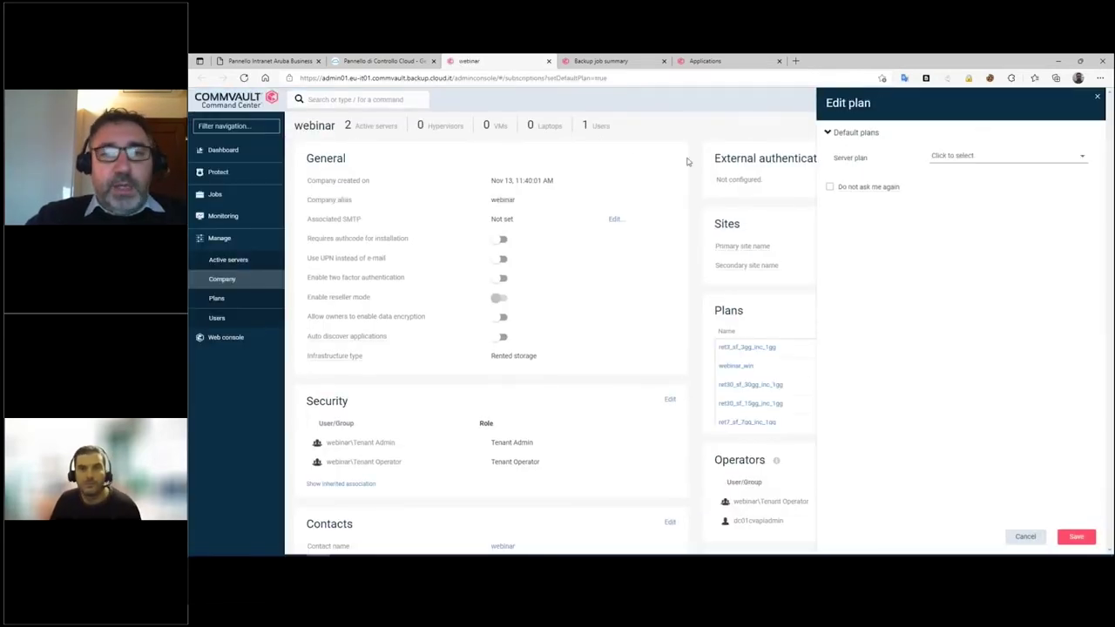
left_click(1096, 97)
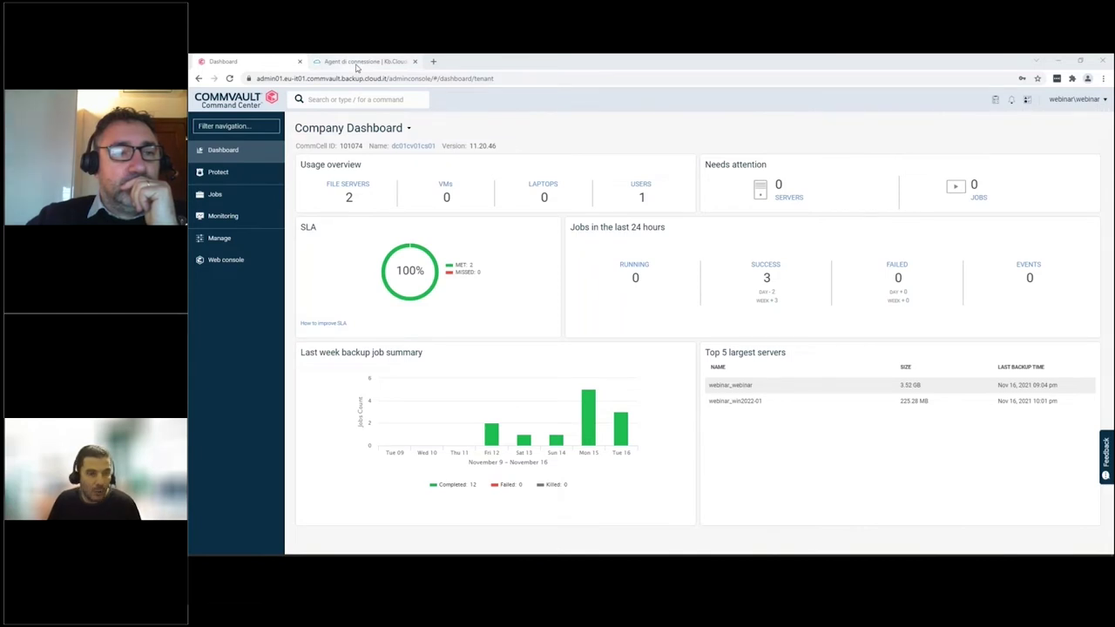
- Switch to the Aruba Cloud knowledge base and open the Commvault connection agent guides in its Backup section
left_click(356, 63)
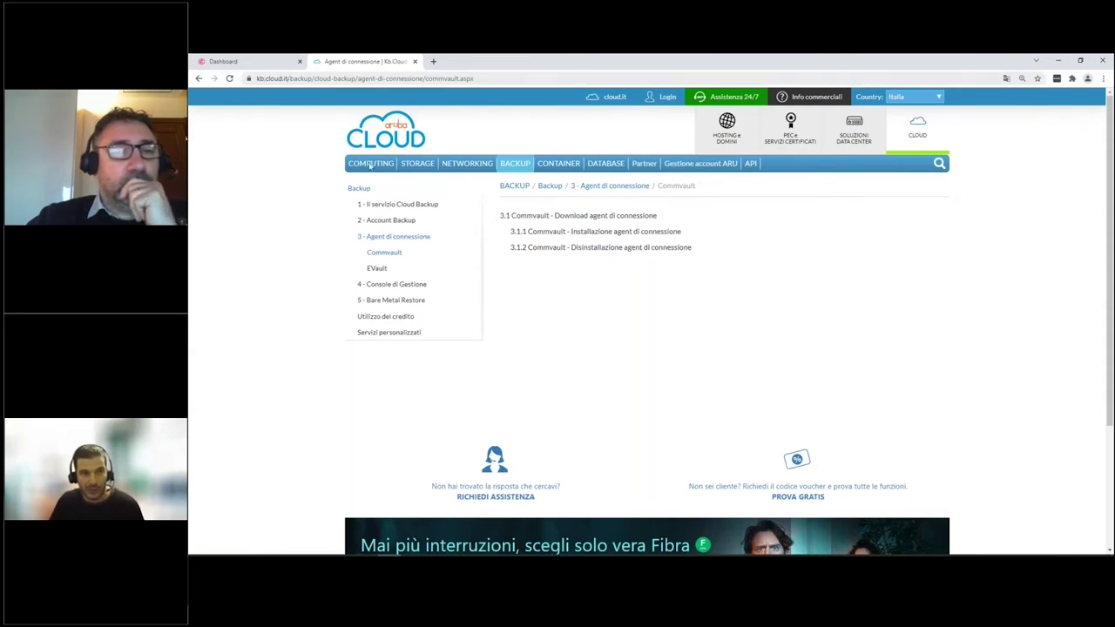
mouse_move(512, 175)
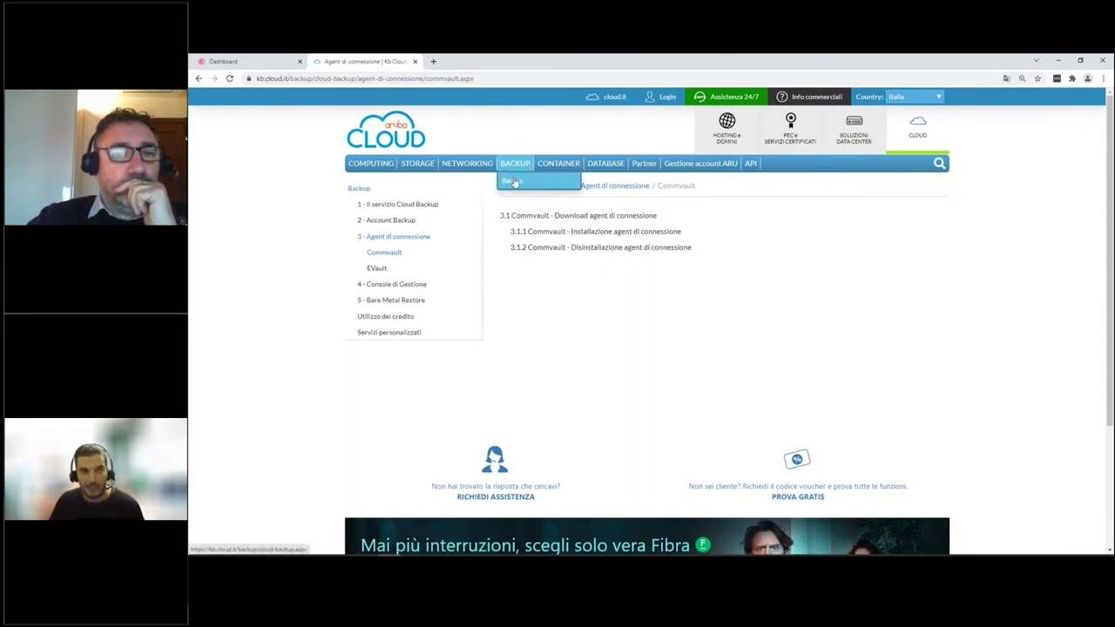
left_click(514, 182)
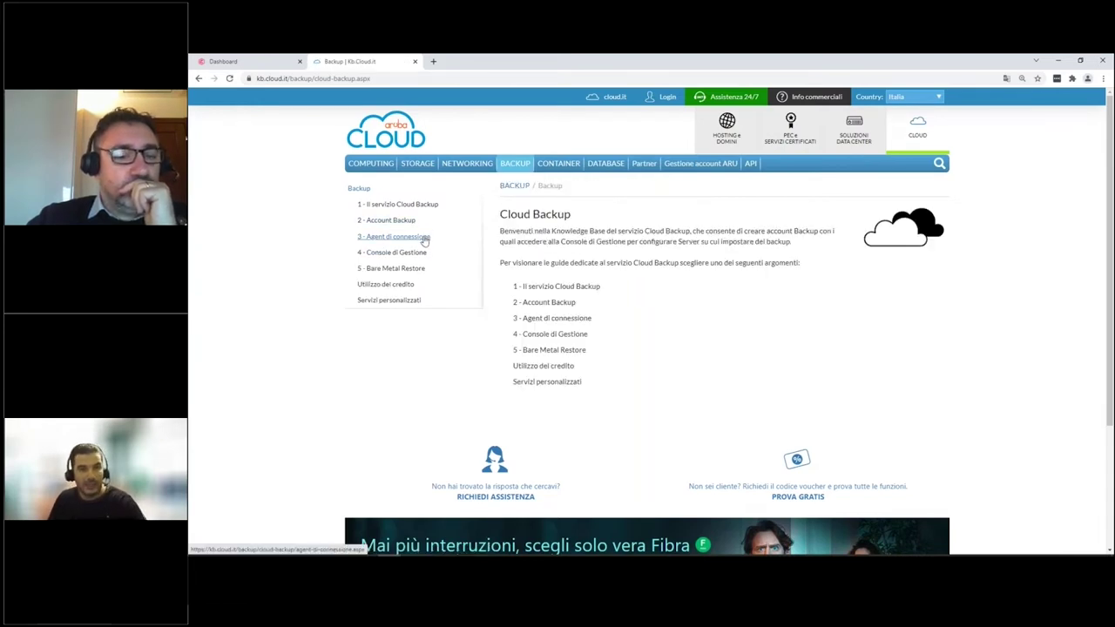
left_click(424, 241)
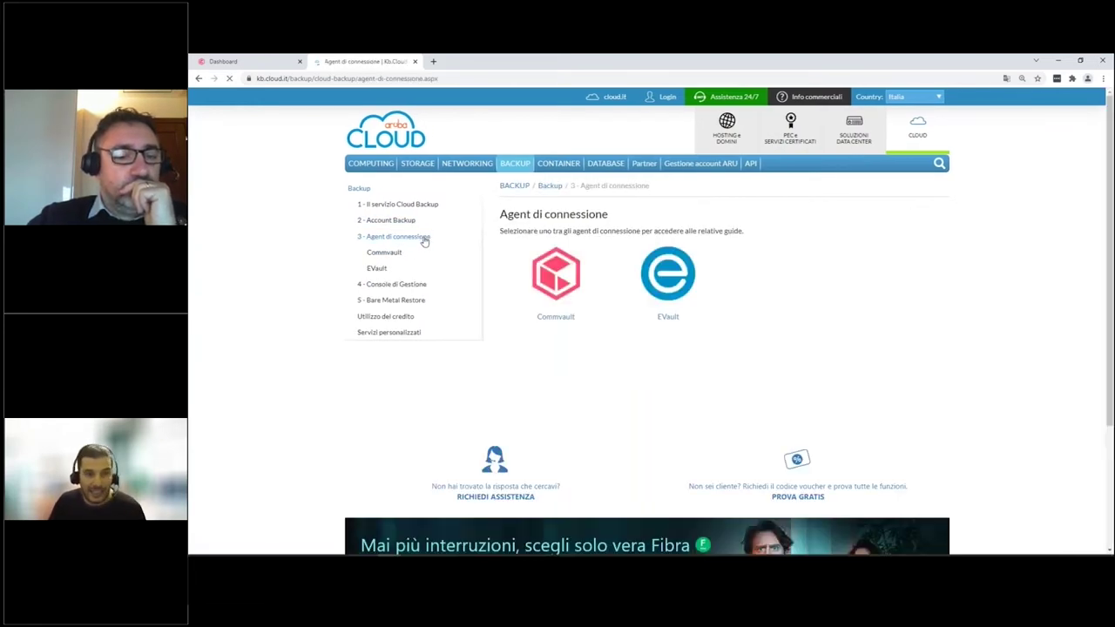
left_click(554, 277)
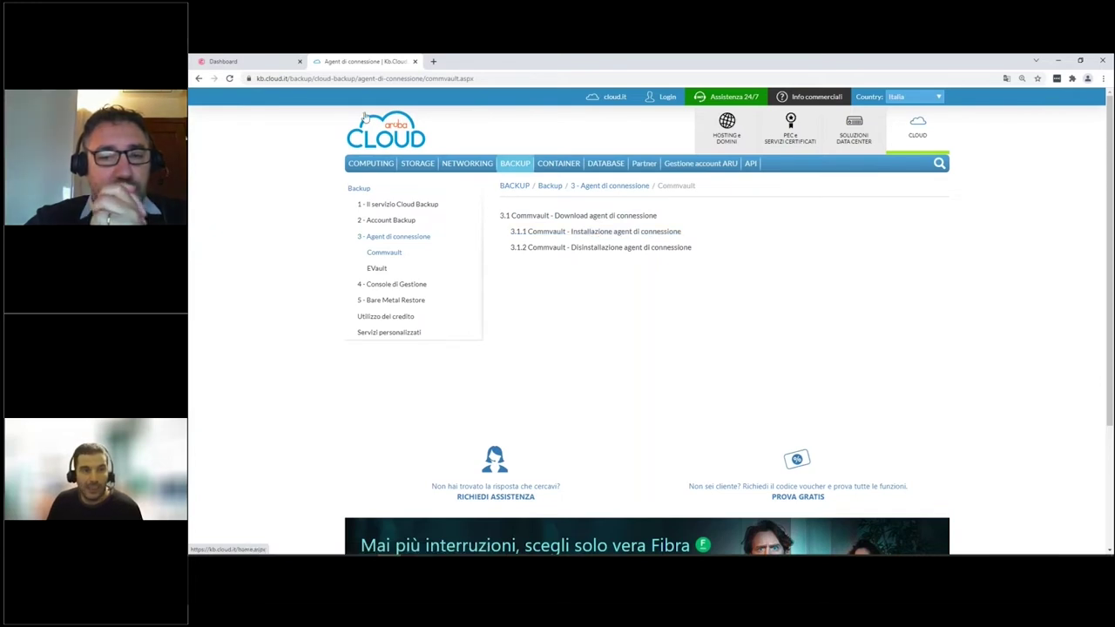
- Reveal the Download center entry under the Commvault panel's Web console, and open the Commvault agent installation guide in the knowledge base
left_click(258, 63)
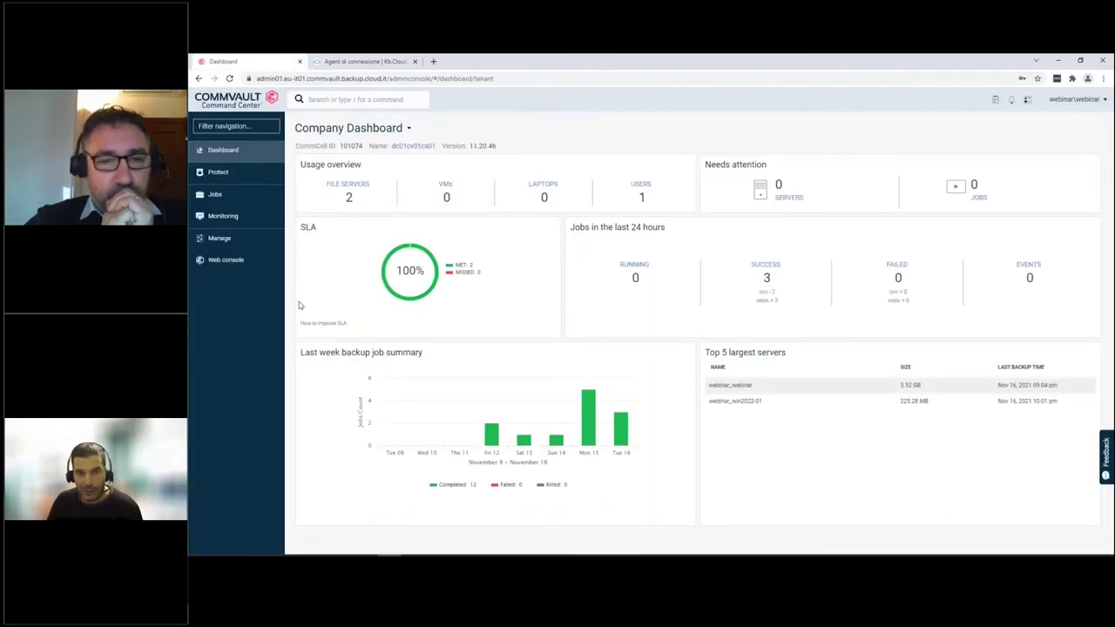
left_click(219, 260)
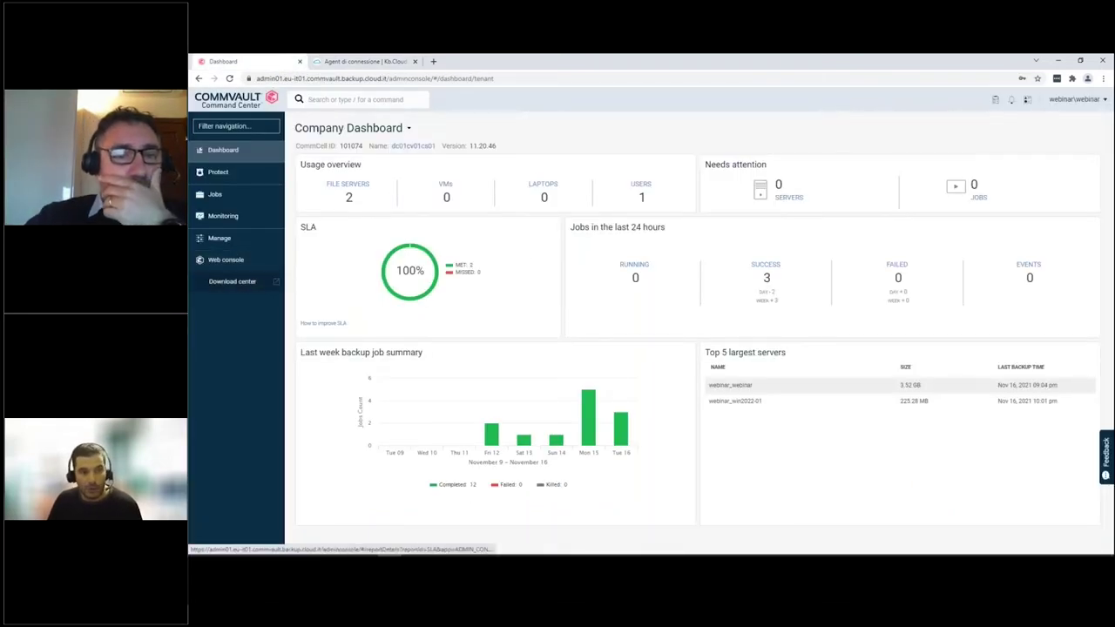
left_click(366, 61)
left_click(598, 233)
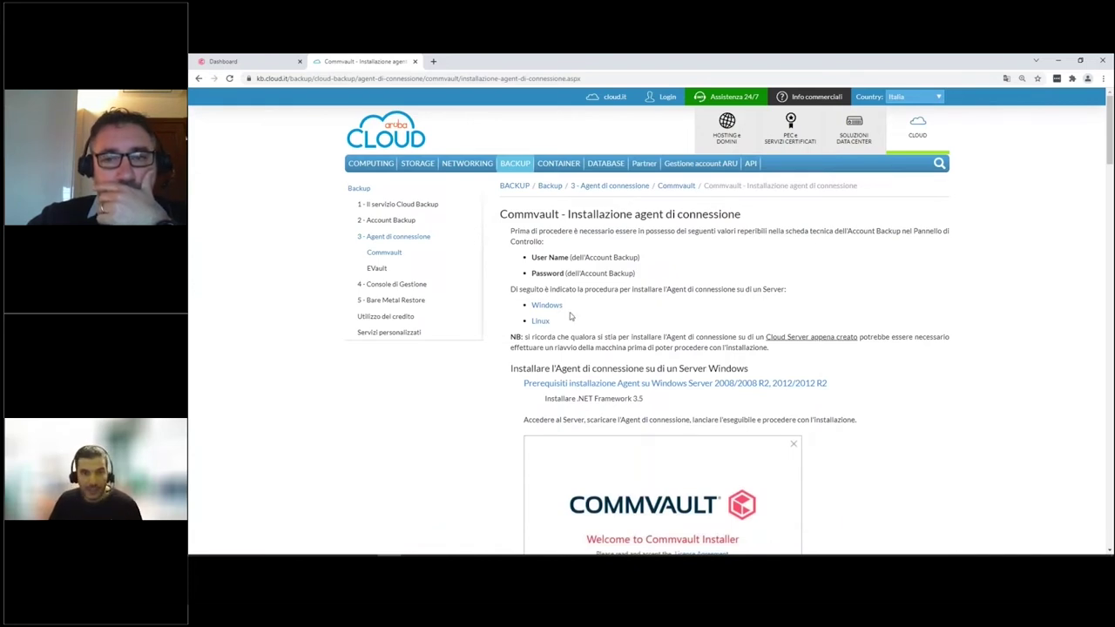
- Read through the Windows agent installation procedure, from the license agreement and CommServe credentials to the closing instructions after Finish
scroll(669, 293, "down", 1)
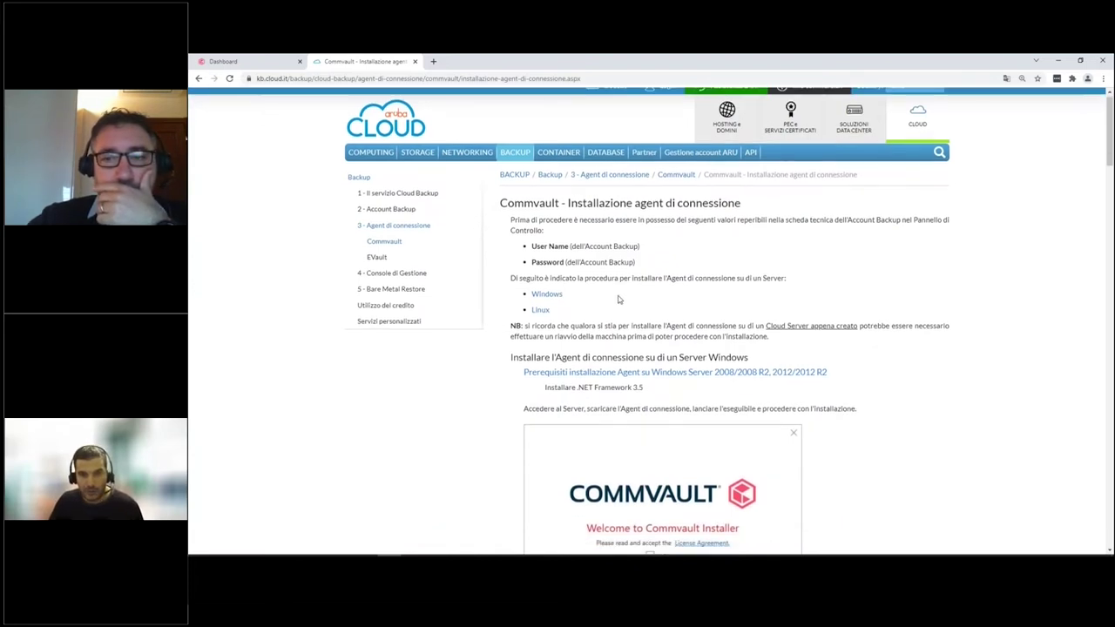
scroll(667, 293, "down", 3)
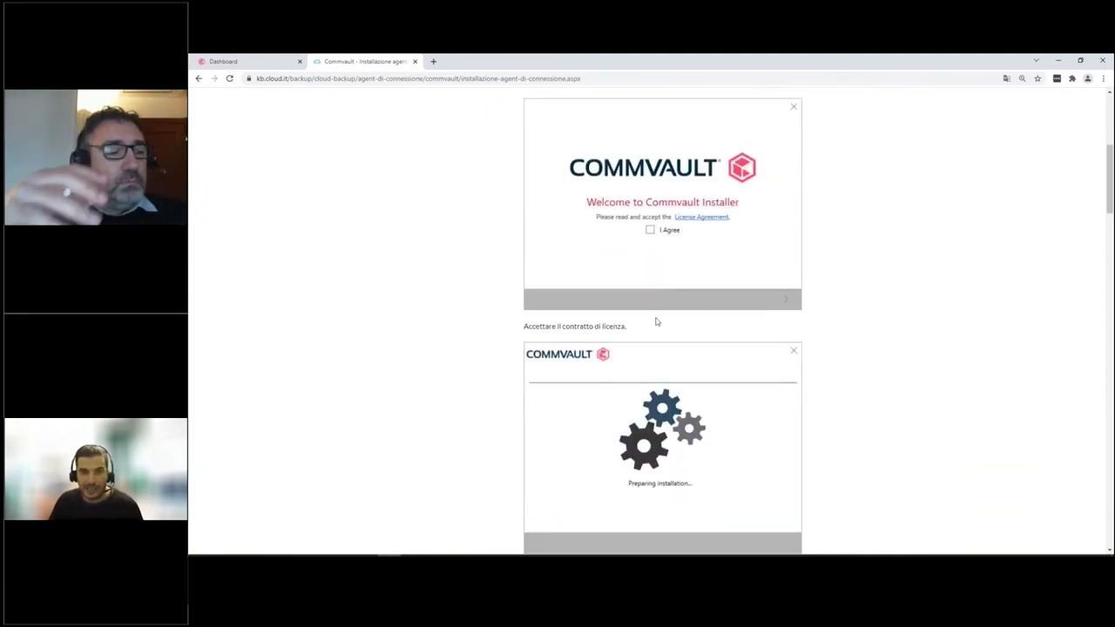
scroll(656, 318, "down", 3)
scroll(660, 320, "down", 3)
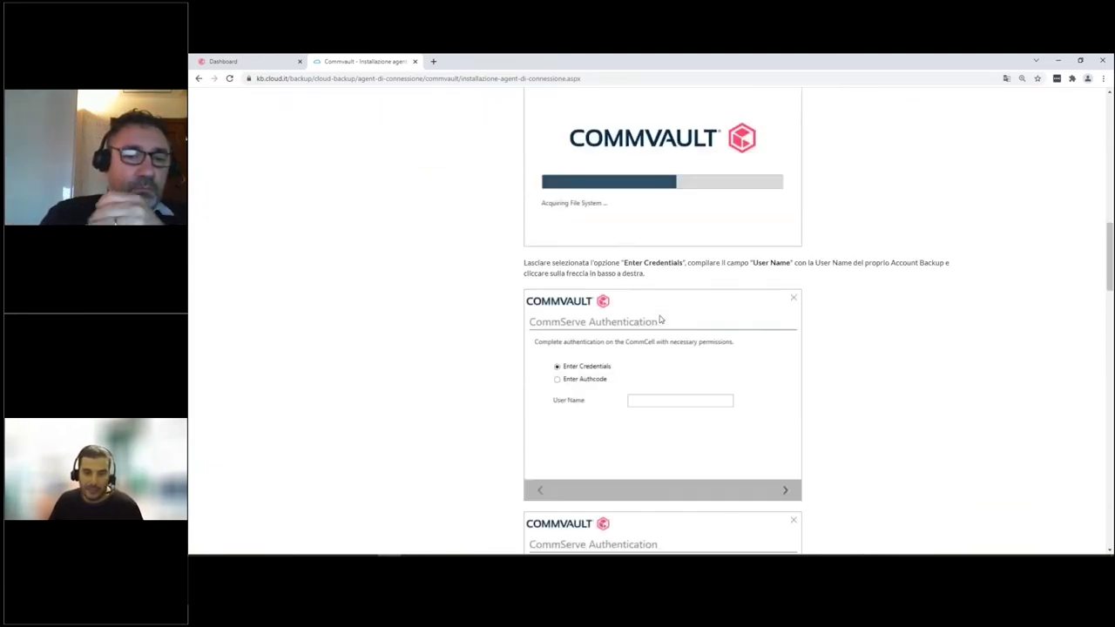
scroll(636, 322, "down", 2)
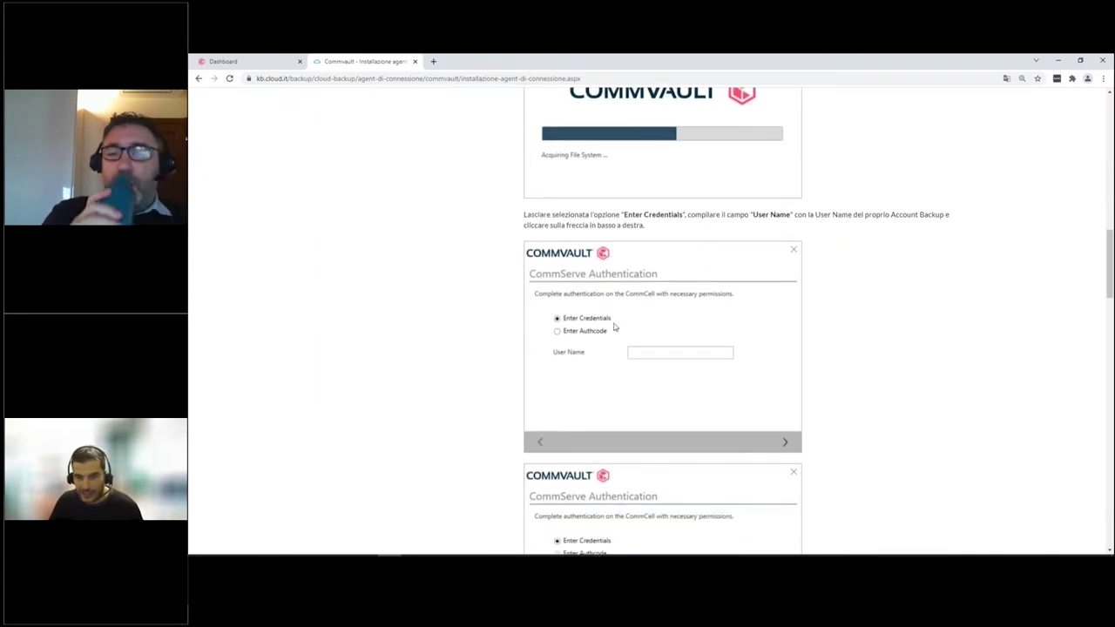
scroll(614, 328, "down", 3)
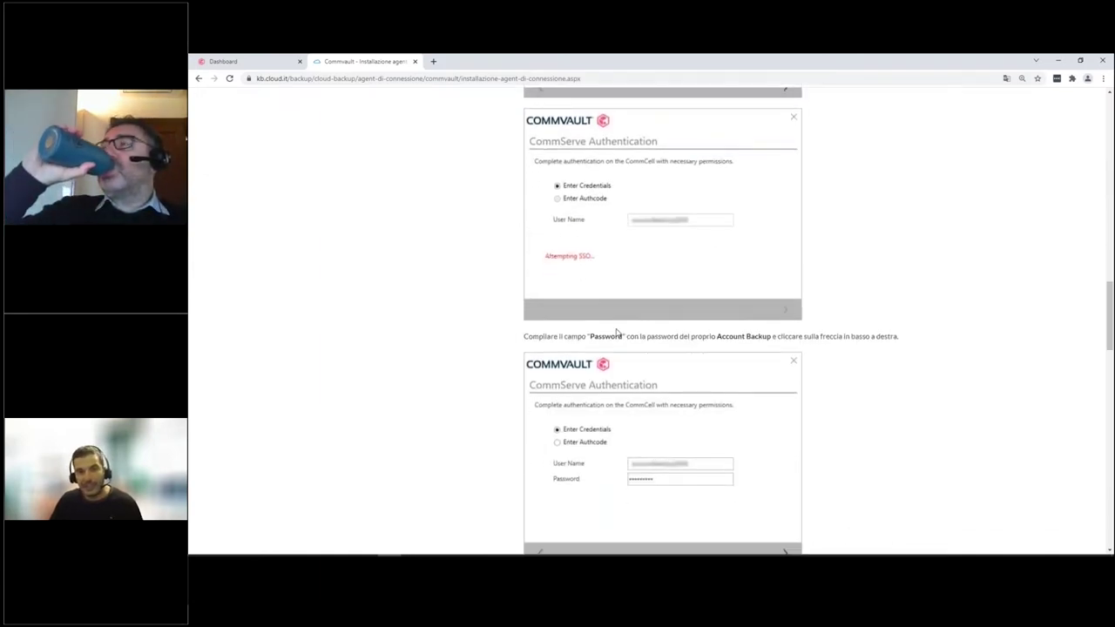
scroll(615, 333, "down", 8)
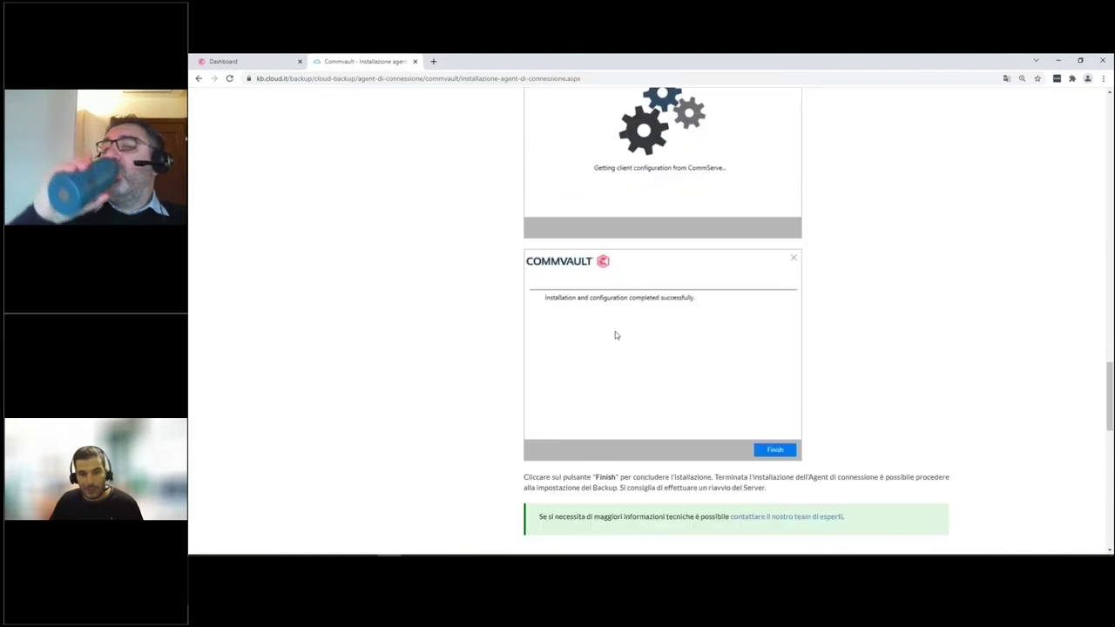
left_click_drag(588, 225, 798, 236)
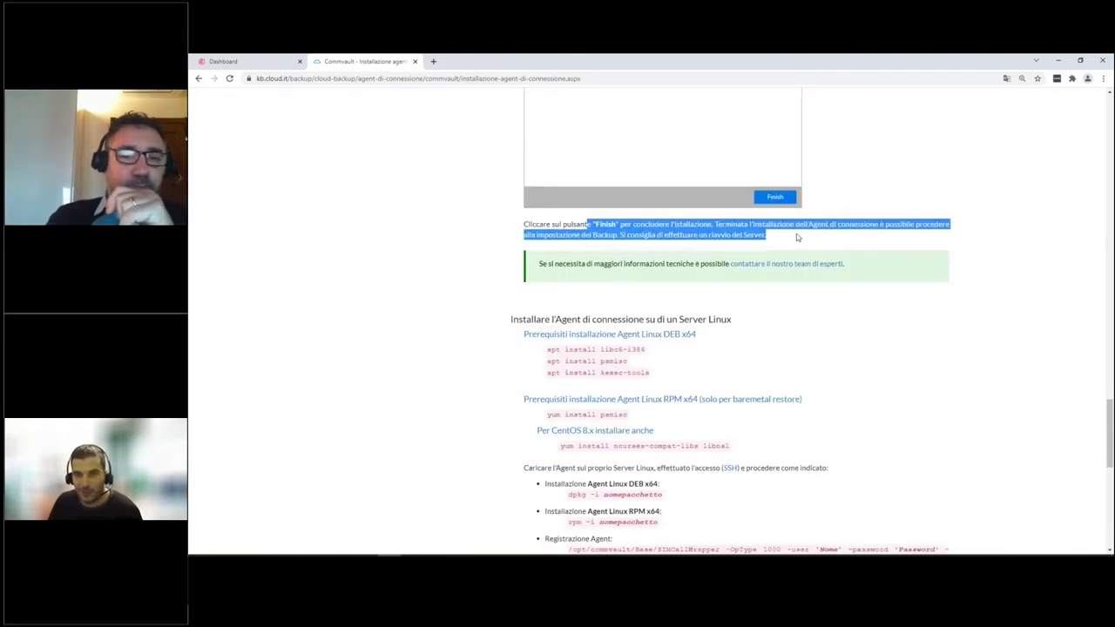
- Examine the Linux agent prerequisites for DEB x64 and RPM x64, including the psmisc install command
left_click(667, 318)
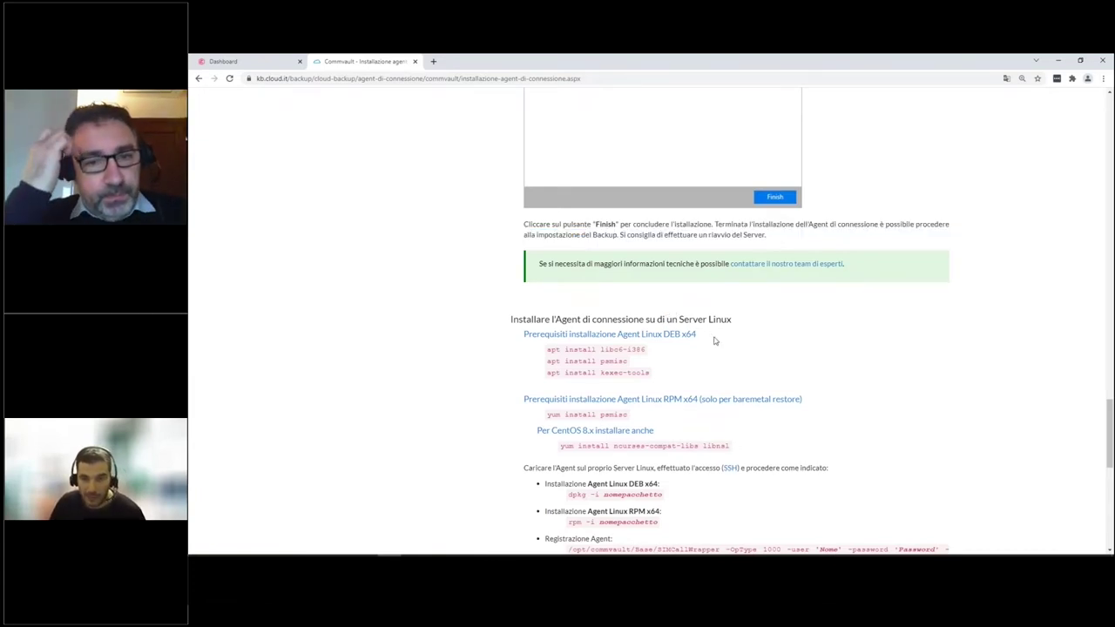
scroll(714, 341, "down", 1)
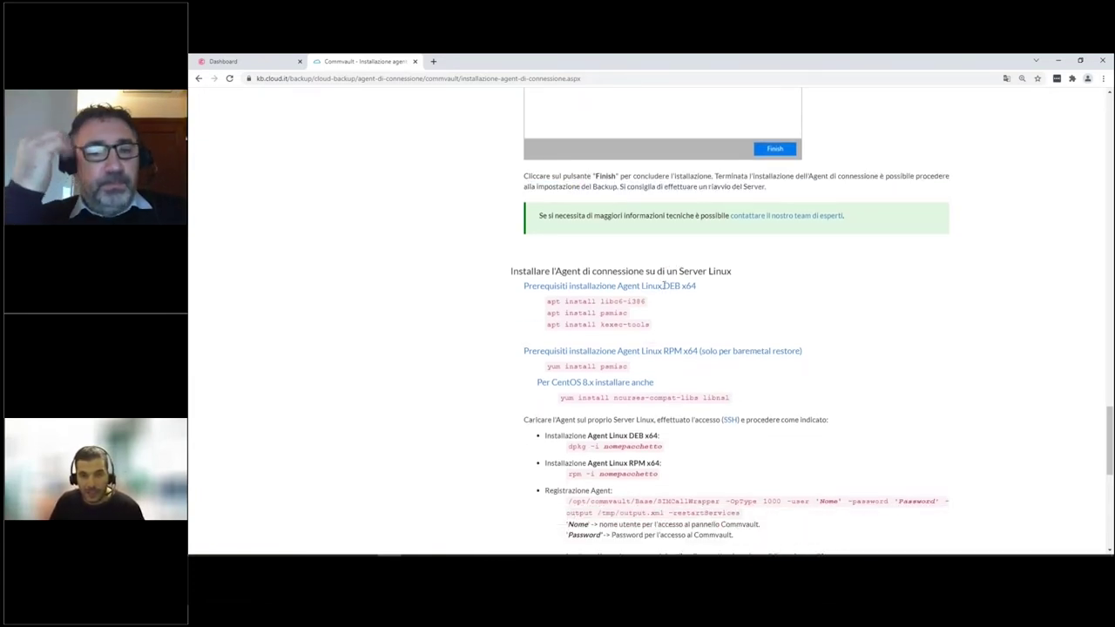
left_click_drag(662, 287, 697, 286)
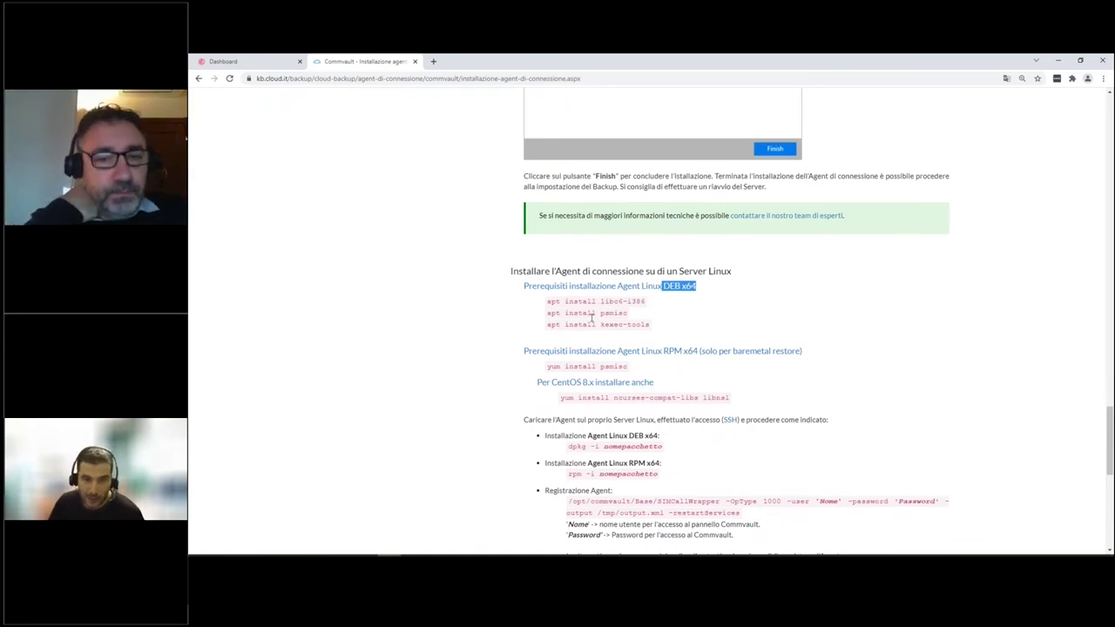
scroll(609, 319, "down", 1)
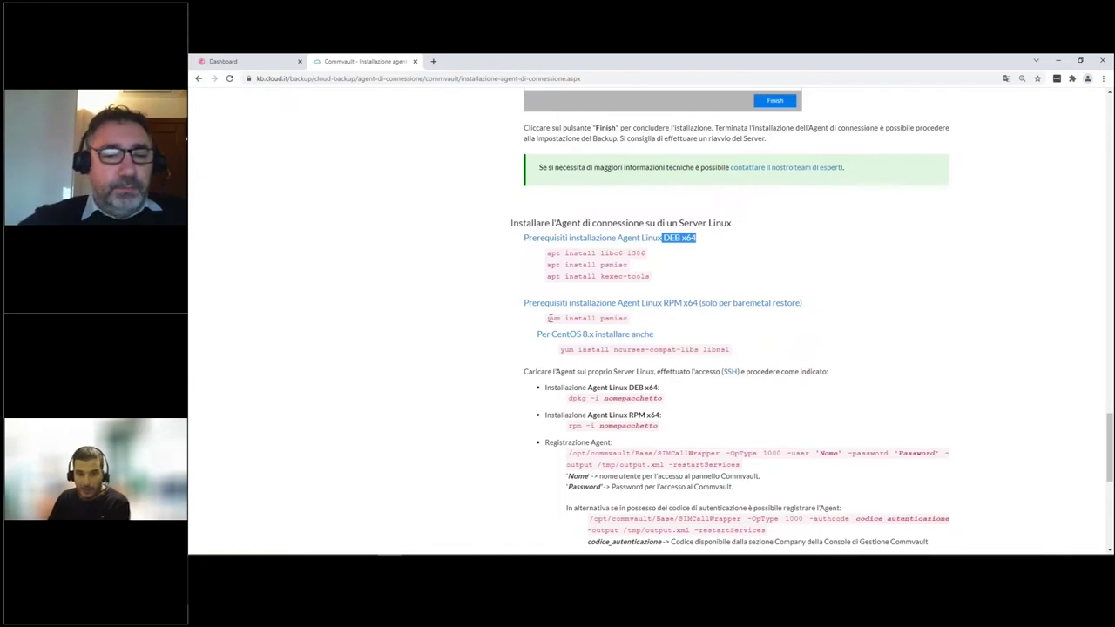
left_click_drag(550, 318, 630, 319)
left_click(628, 320)
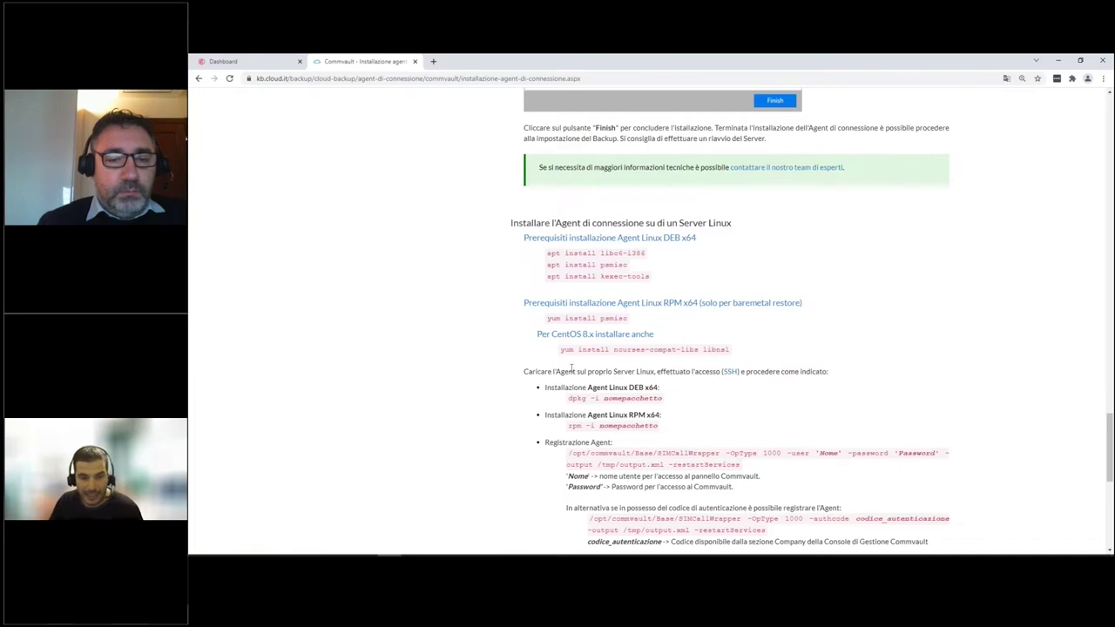
scroll(696, 368, "down", 2)
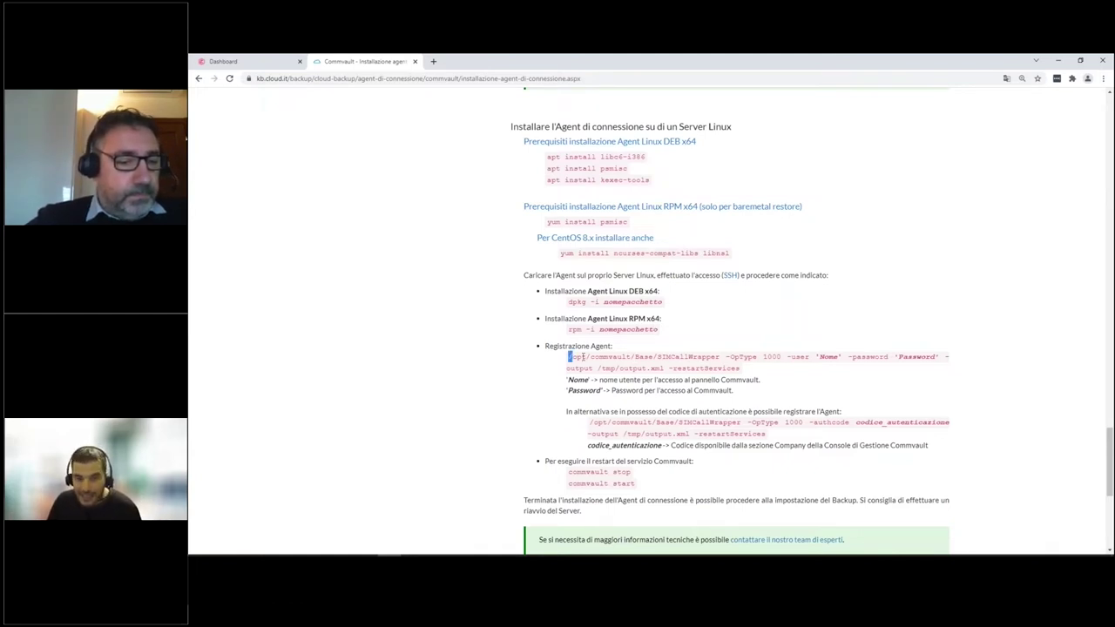
- Examine the Linux agent registration command and check its user name parameter against the account signed in to the Commvault panel
left_click_drag(583, 357, 741, 369)
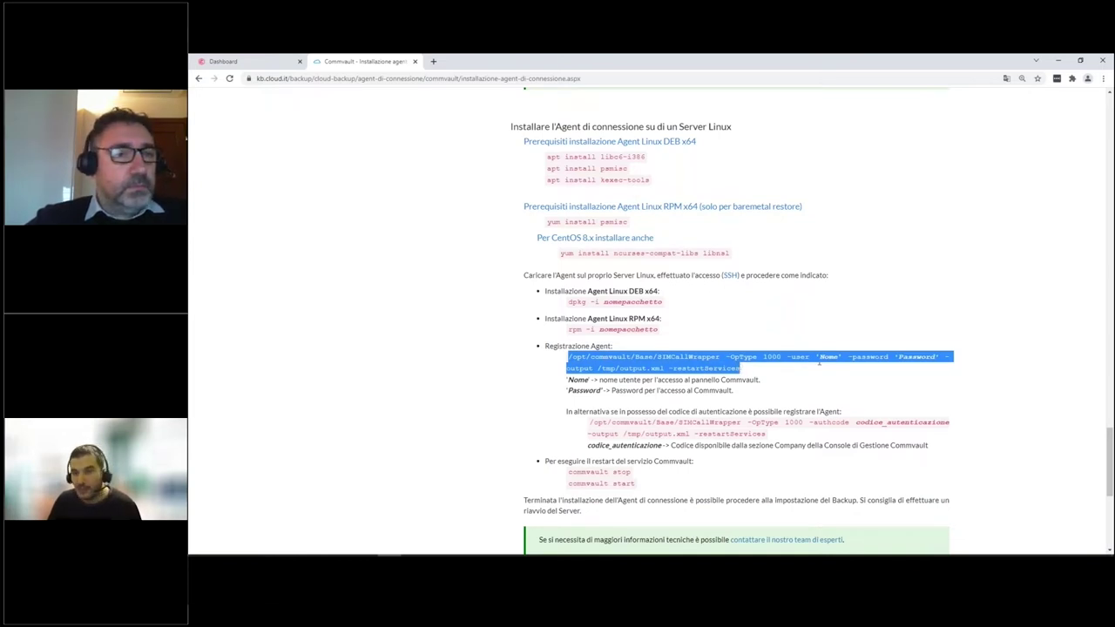
left_click(741, 369)
double_click(827, 357)
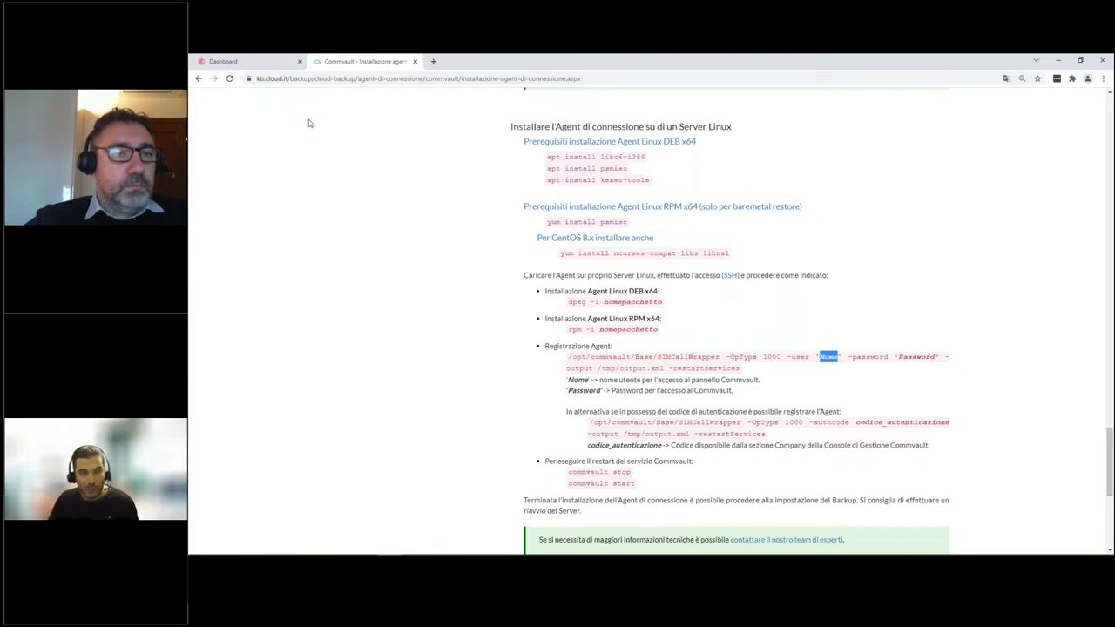
left_click(275, 62)
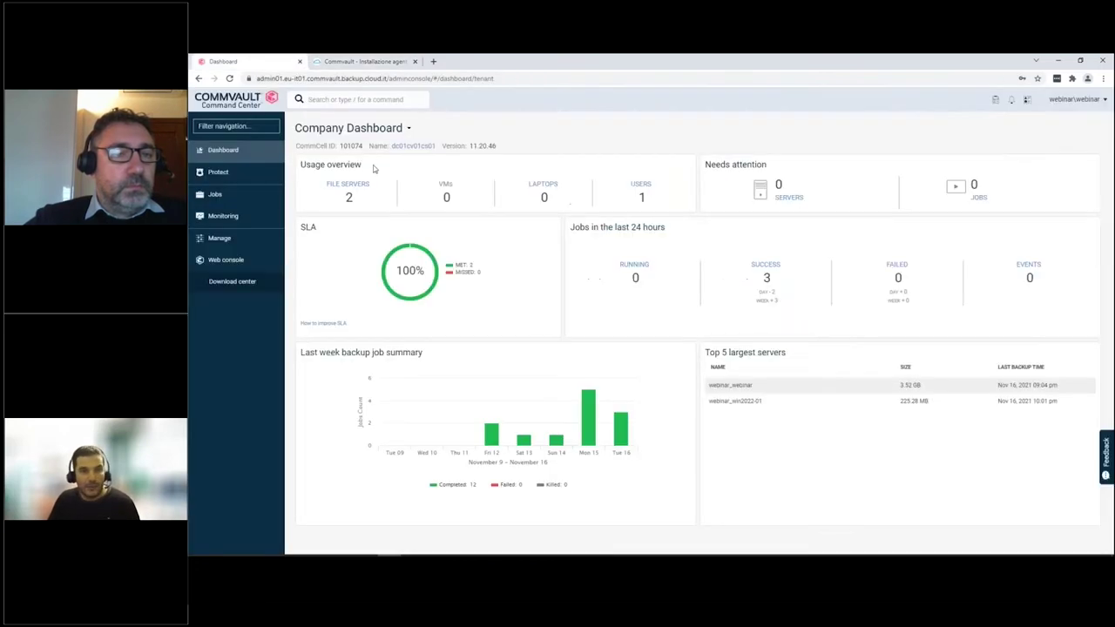
left_click(362, 63)
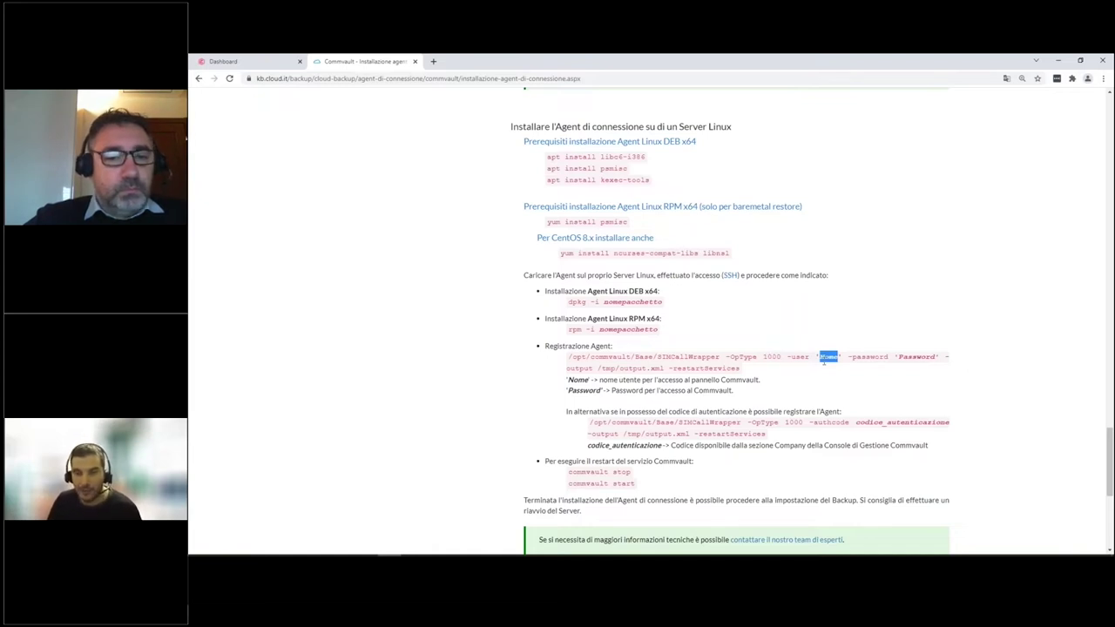
left_click(839, 361)
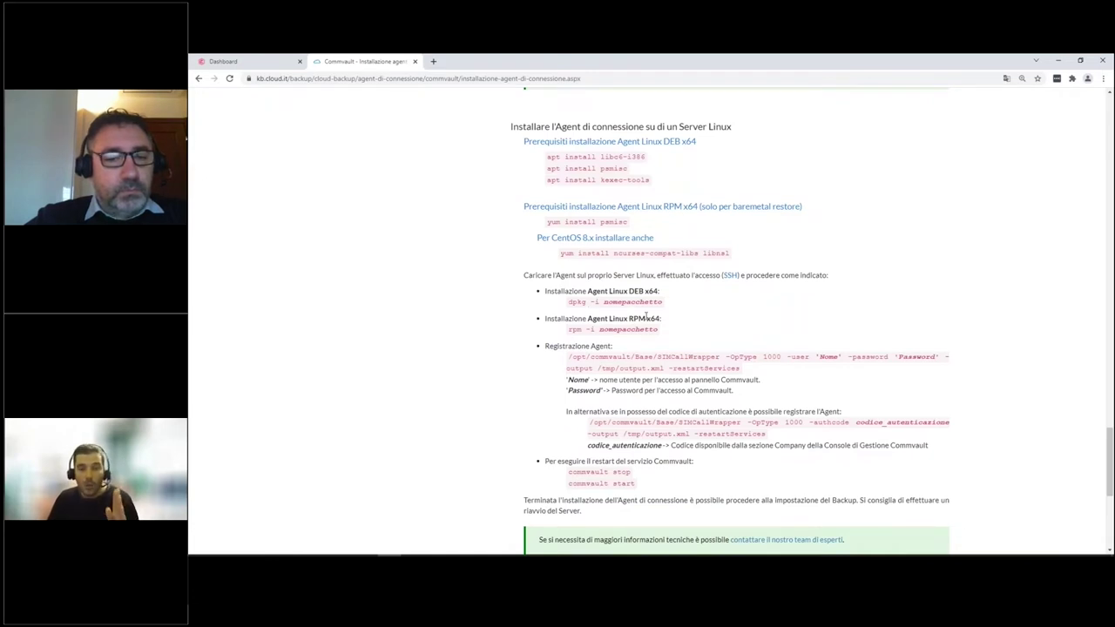
- Review the guide's Linux installation section again, from the prerequisites to the agent registration and service restart commands
scroll(645, 320, "down", 1)
left_click_drag(567, 309, 757, 329)
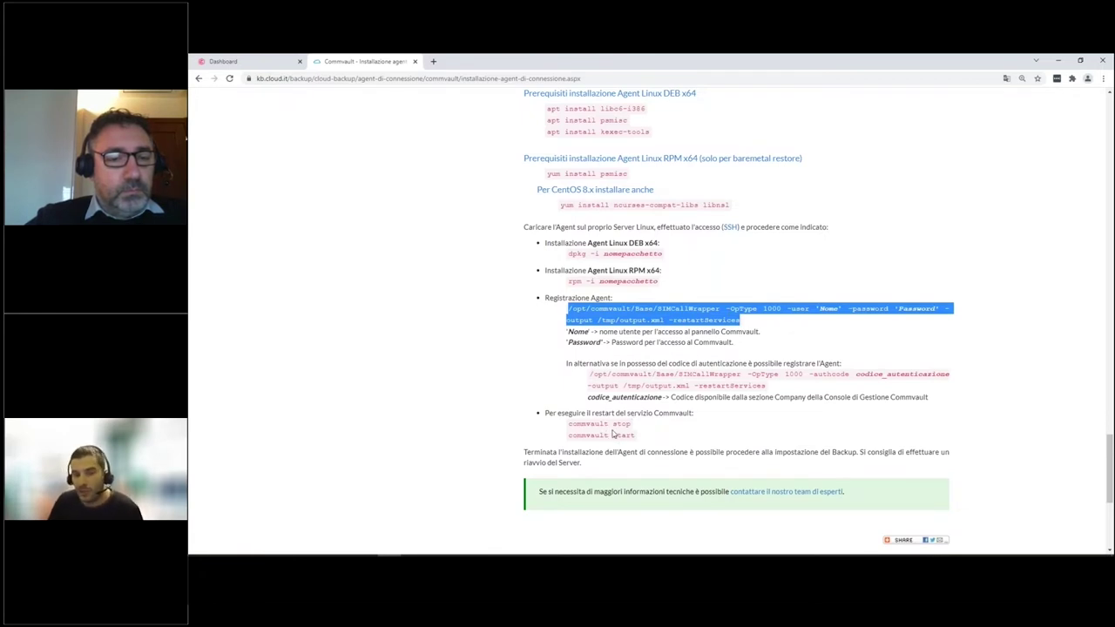
scroll(632, 434, "up", 3)
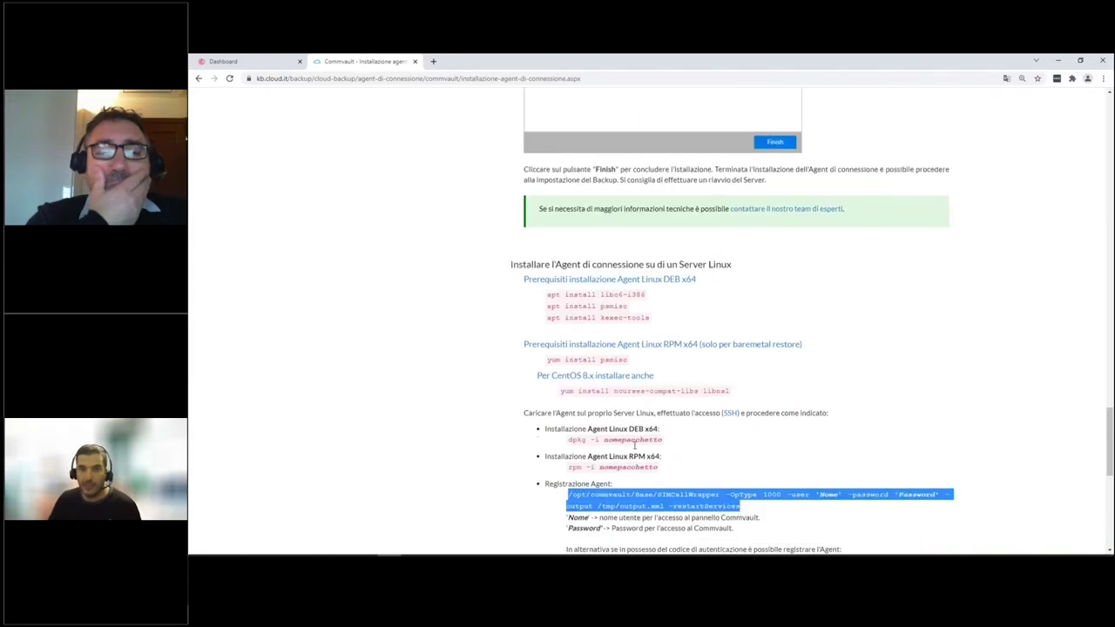
scroll(634, 444, "down", 2)
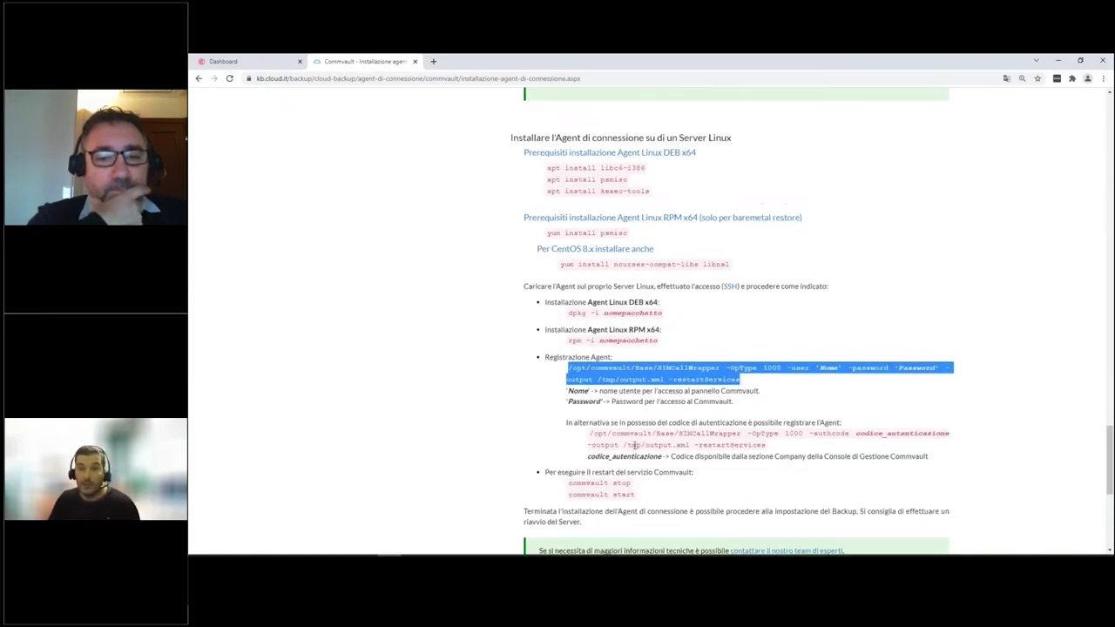
scroll(616, 444, "up", 1)
scroll(616, 444, "down", 1)
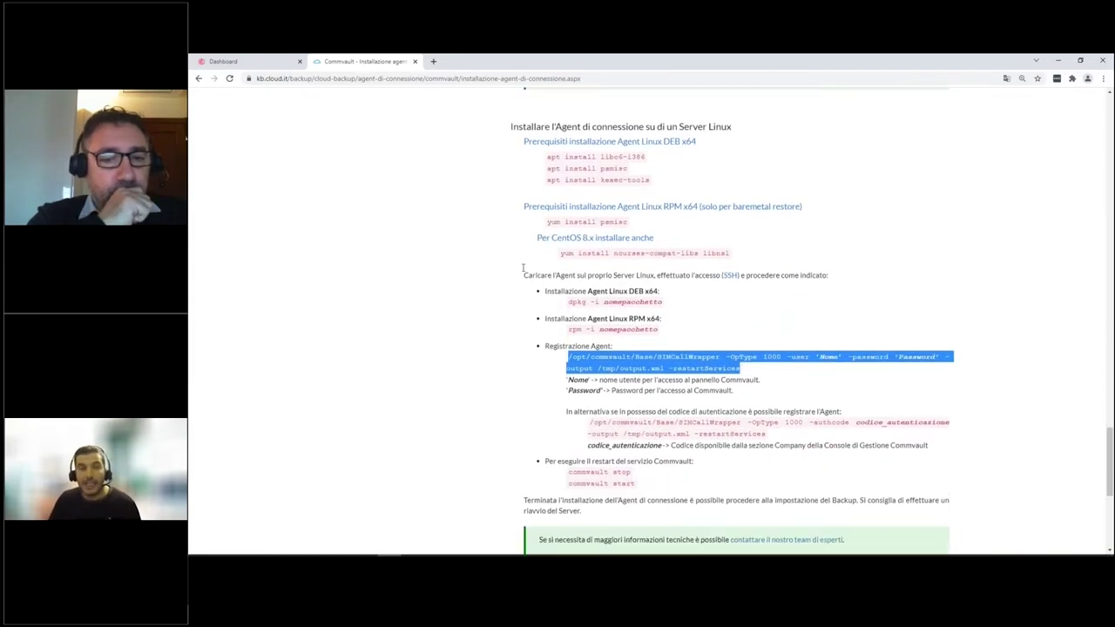
- Switch to the Commvault panel, list the protected file servers, and open the webinar_webinar server's overview
left_click(257, 61)
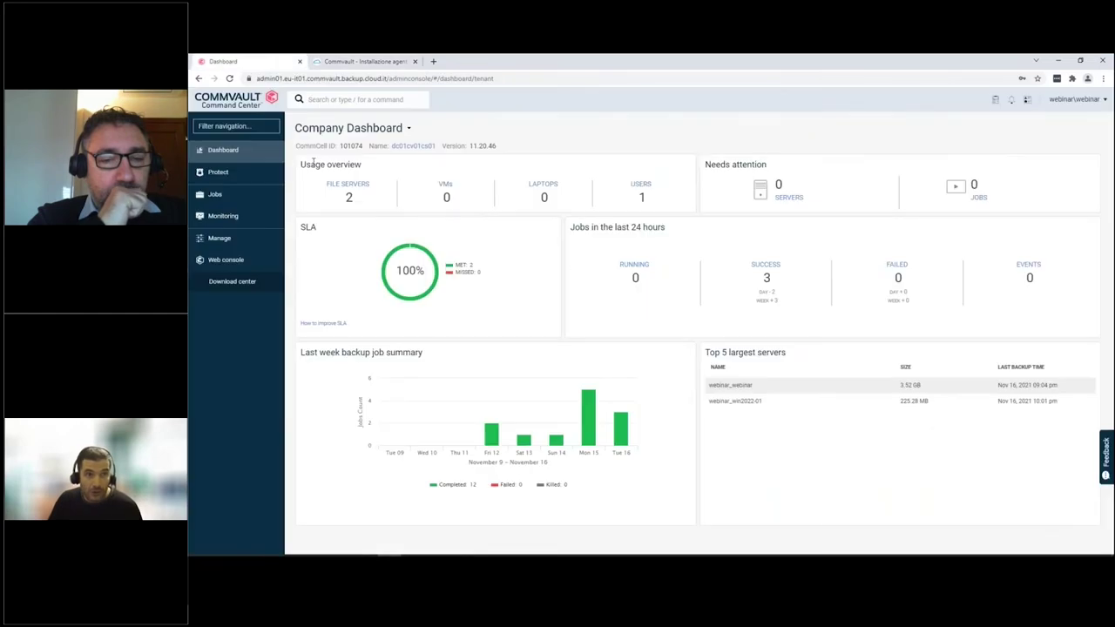
left_click(219, 173)
left_click(224, 194)
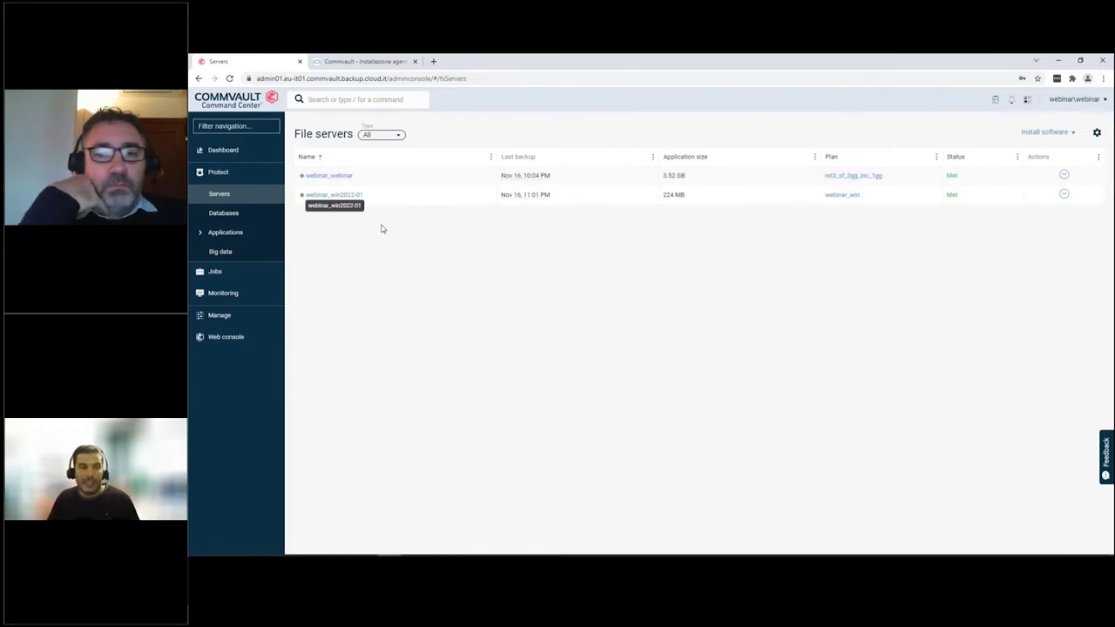
mouse_move(303, 177)
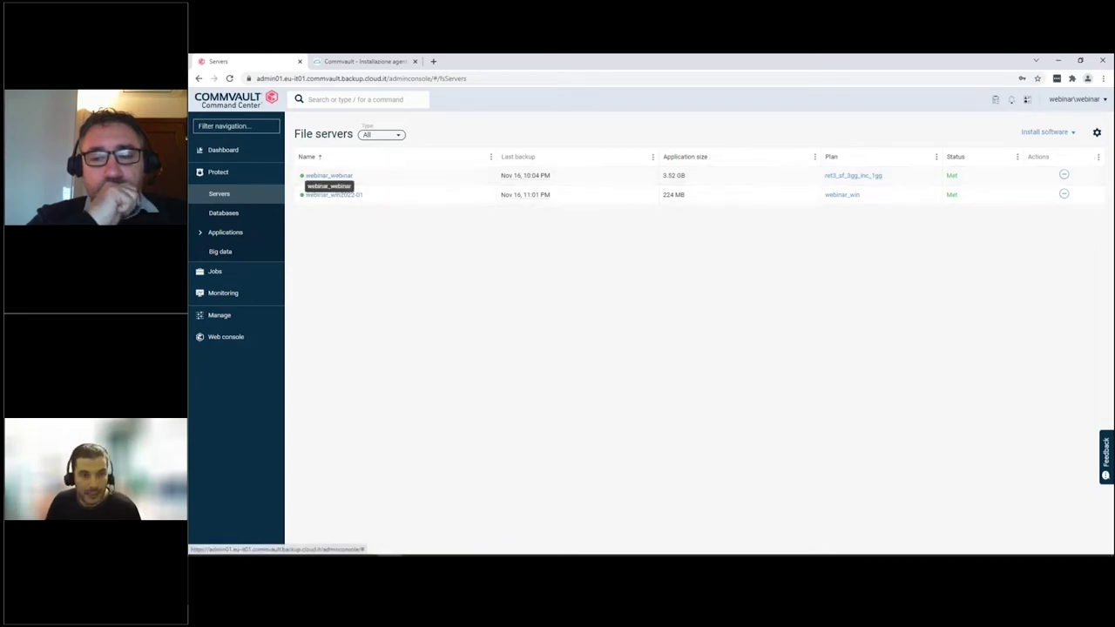
left_click(346, 178)
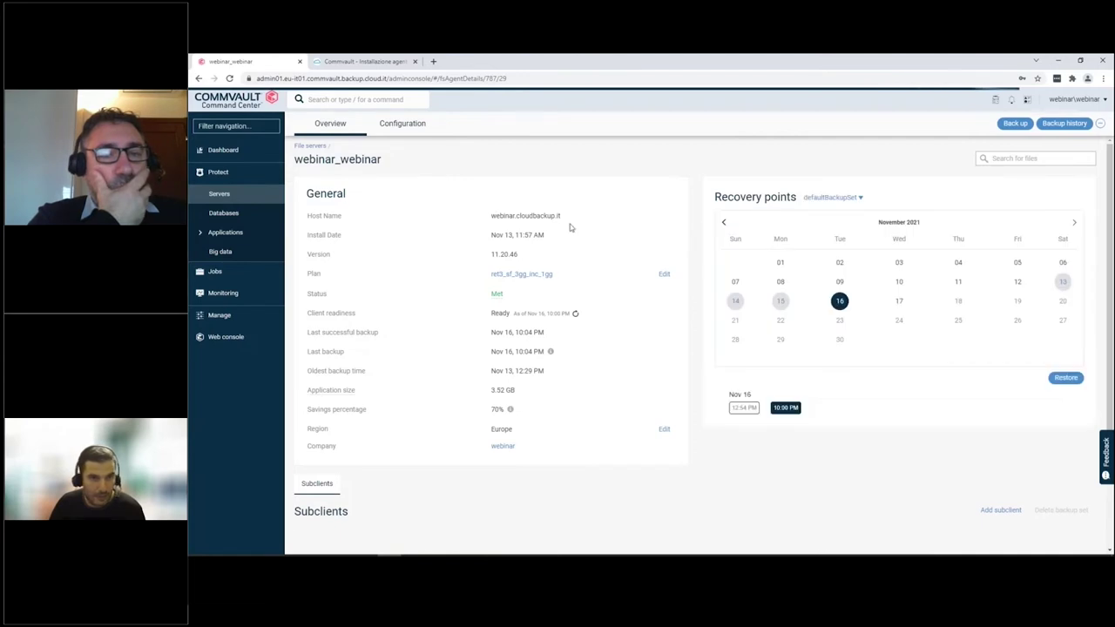
- Examine the server's install date and last successful backup, and open its region setting for editing without saving
left_click_drag(493, 235, 550, 238)
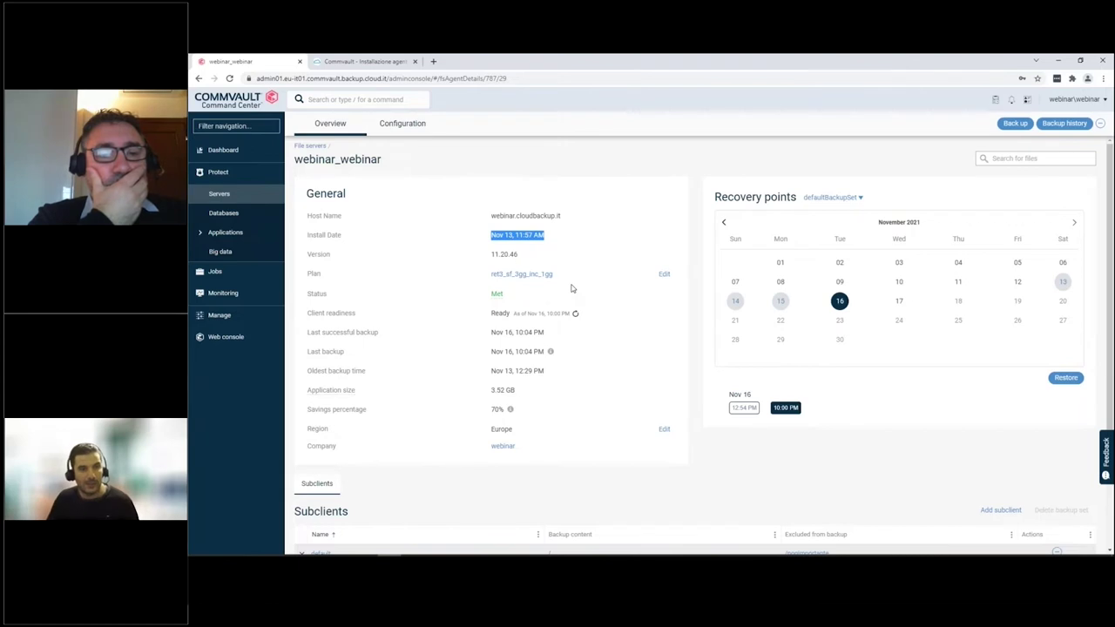
scroll(428, 253, "down", 1)
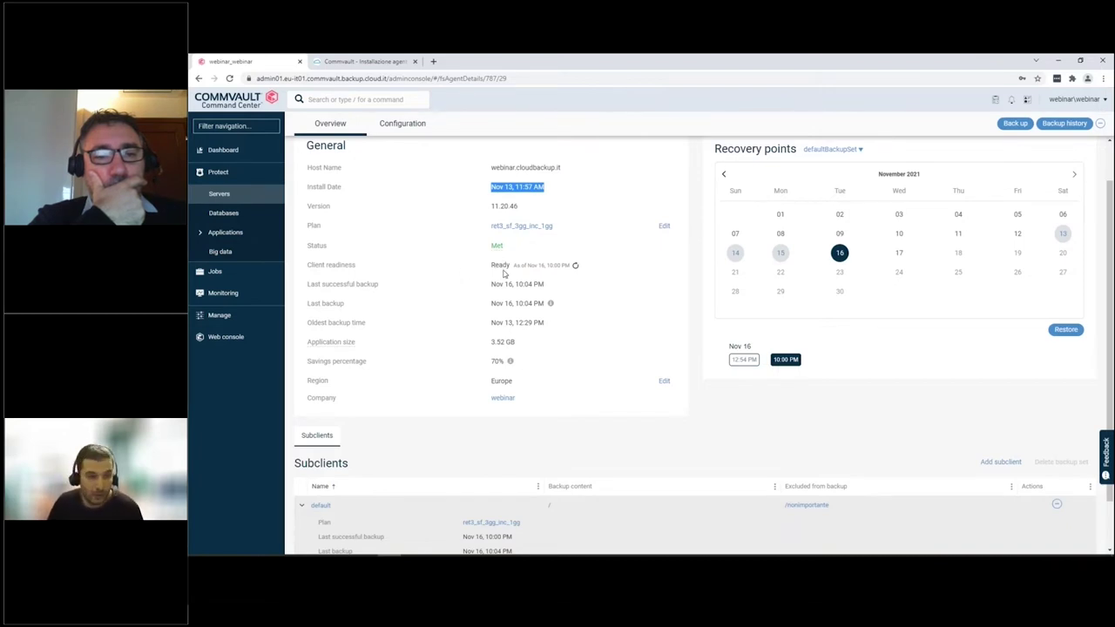
left_click_drag(490, 284, 549, 289)
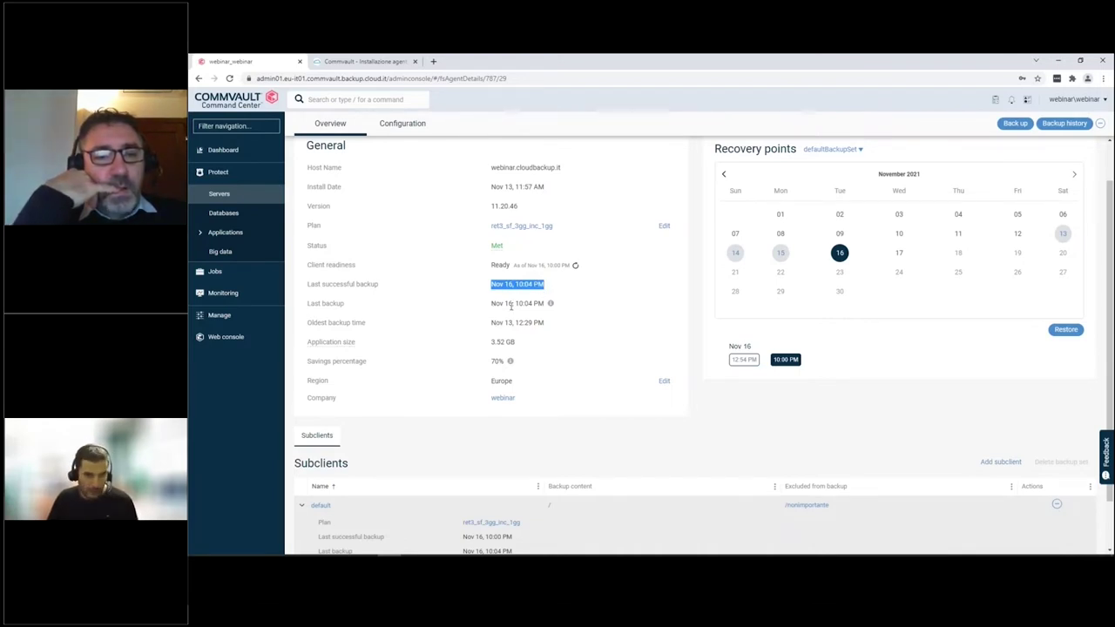
left_click(664, 383)
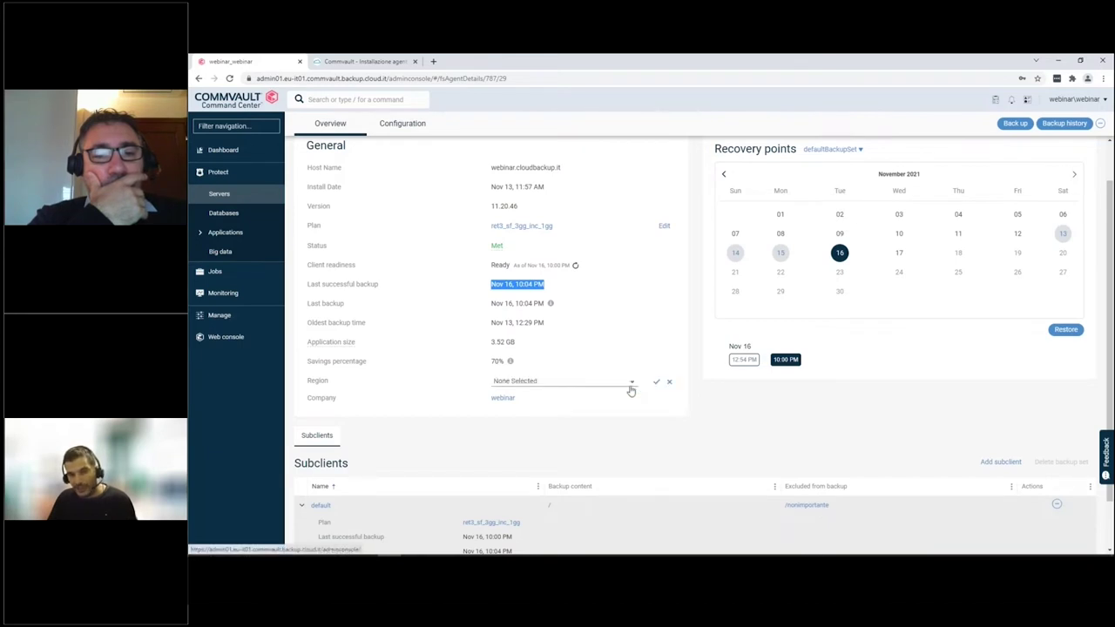
left_click(669, 383)
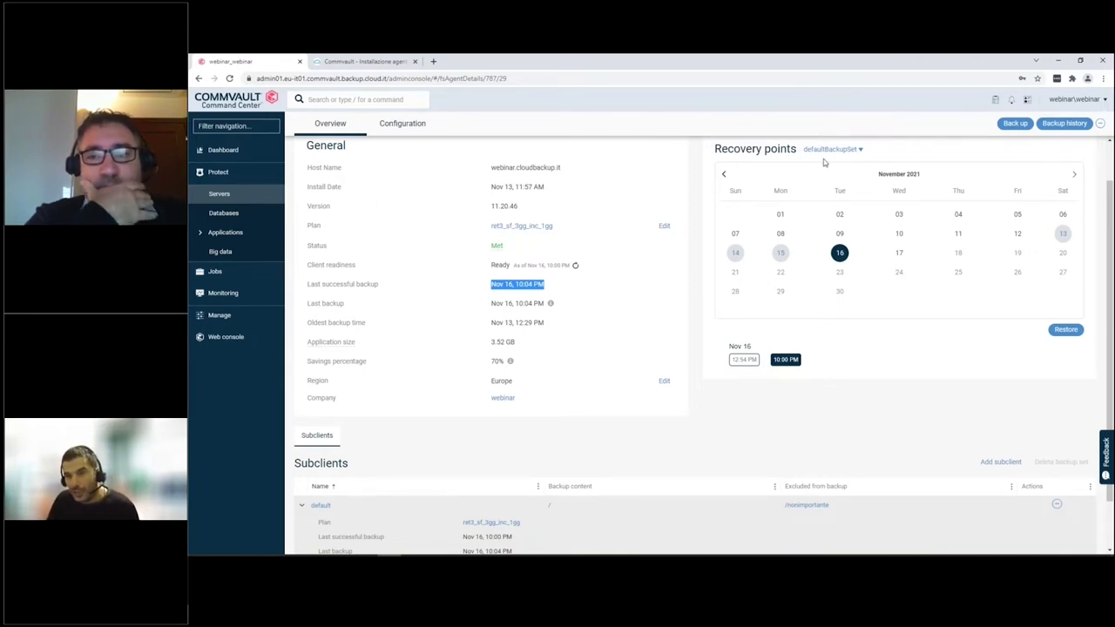
- Show the recovery points available for November 15, 2021 in the webinar_webinar server's calendar
left_click(782, 254)
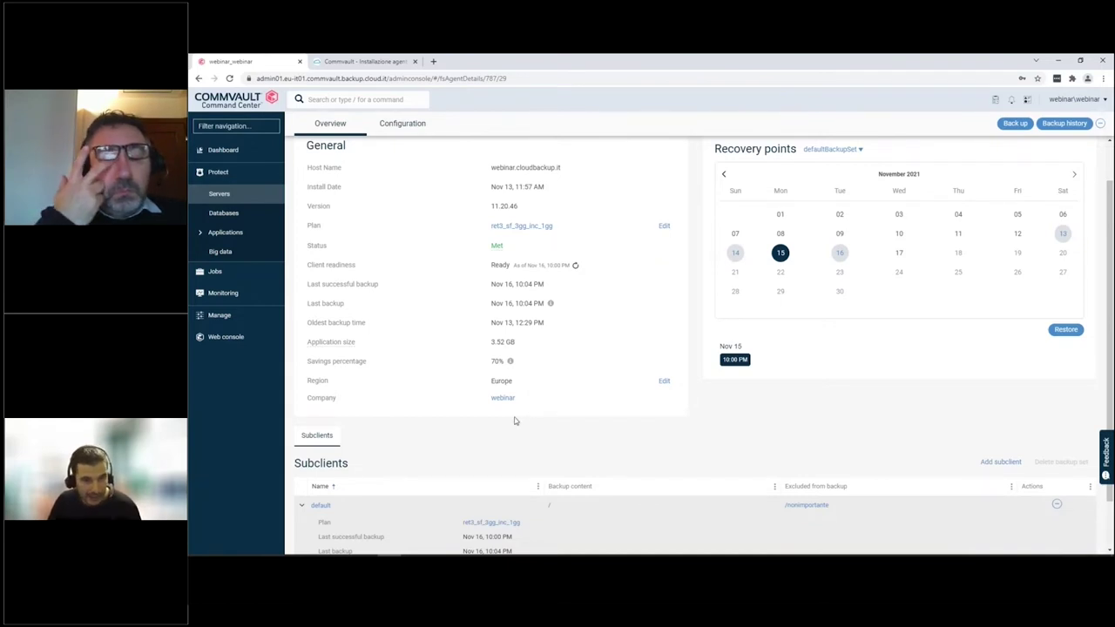
- Open the default subclient's details and browse the backup plans that can be assigned to it, without choosing a different one
scroll(514, 421, "down", 1)
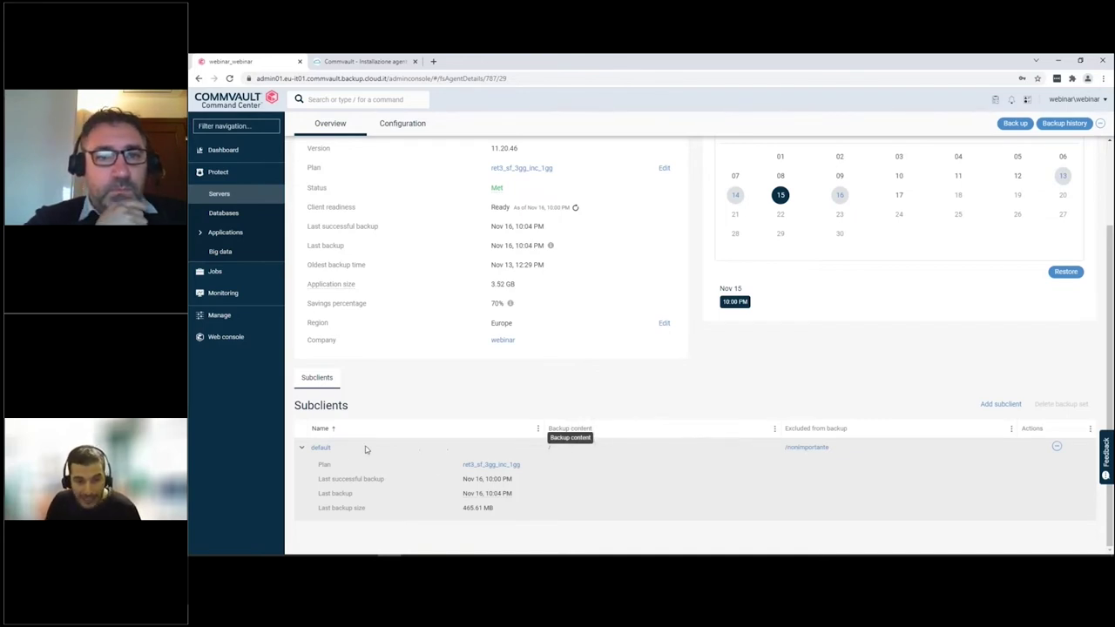
left_click(322, 448)
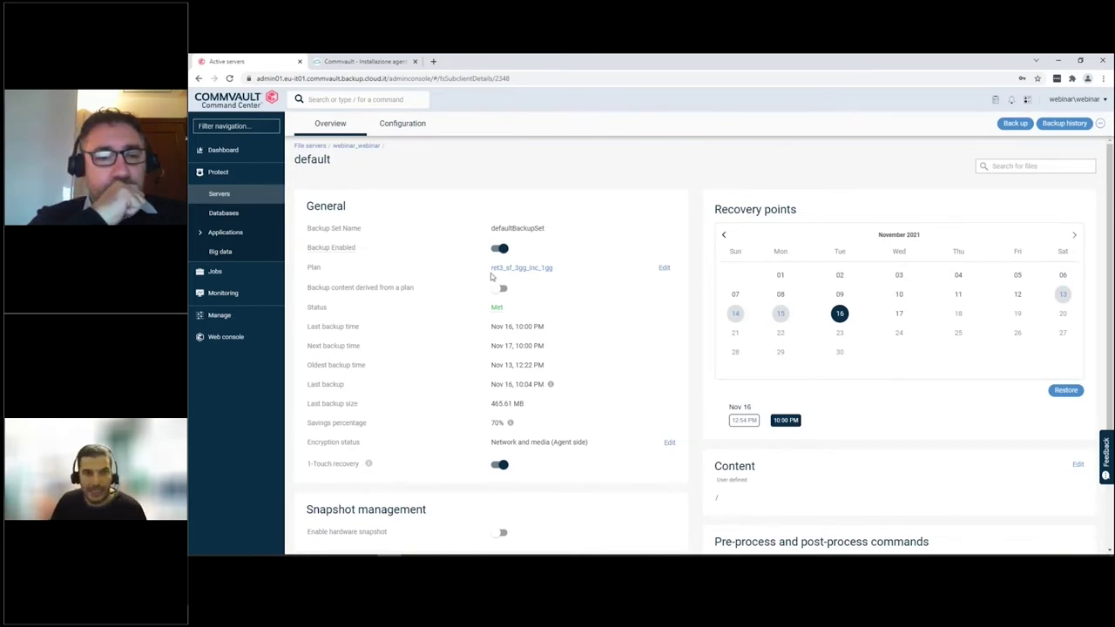
left_click(664, 271)
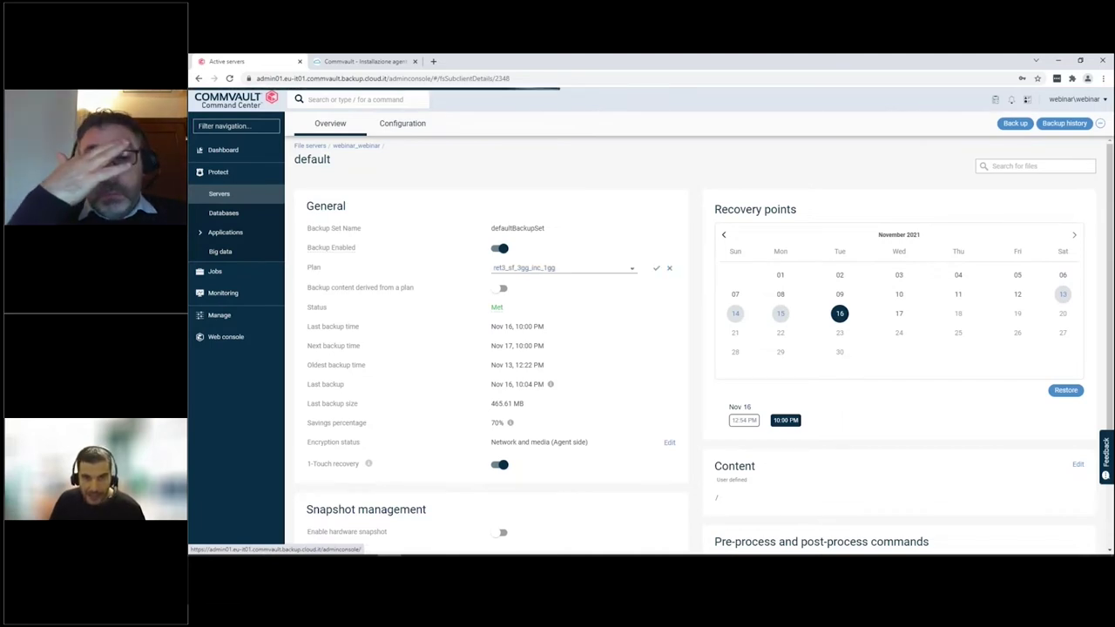
left_click(633, 272)
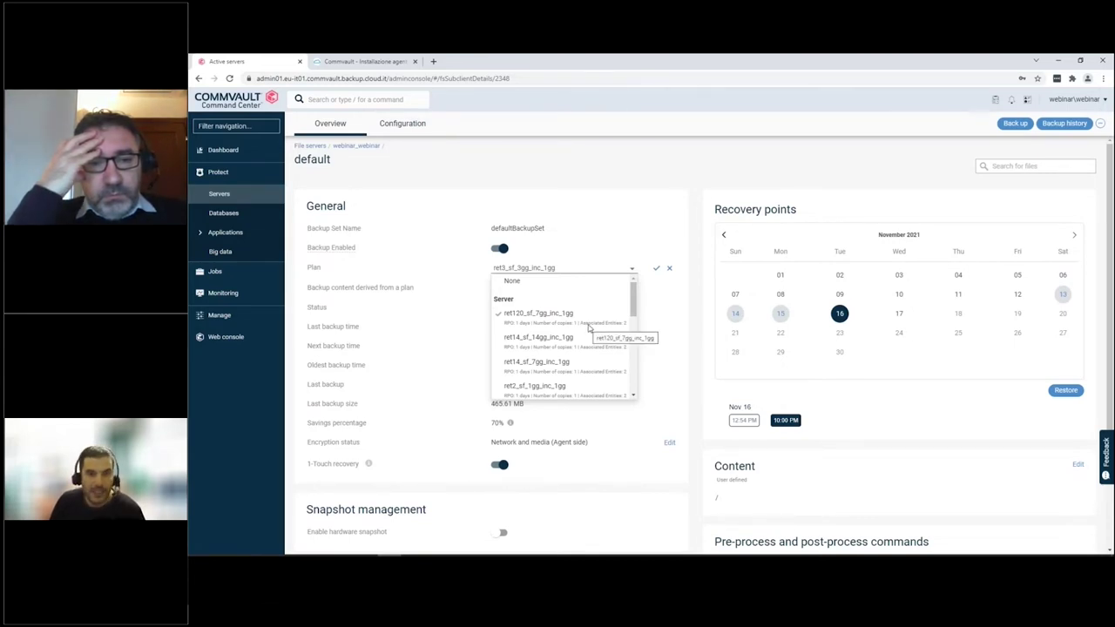
scroll(585, 329, "down", 1)
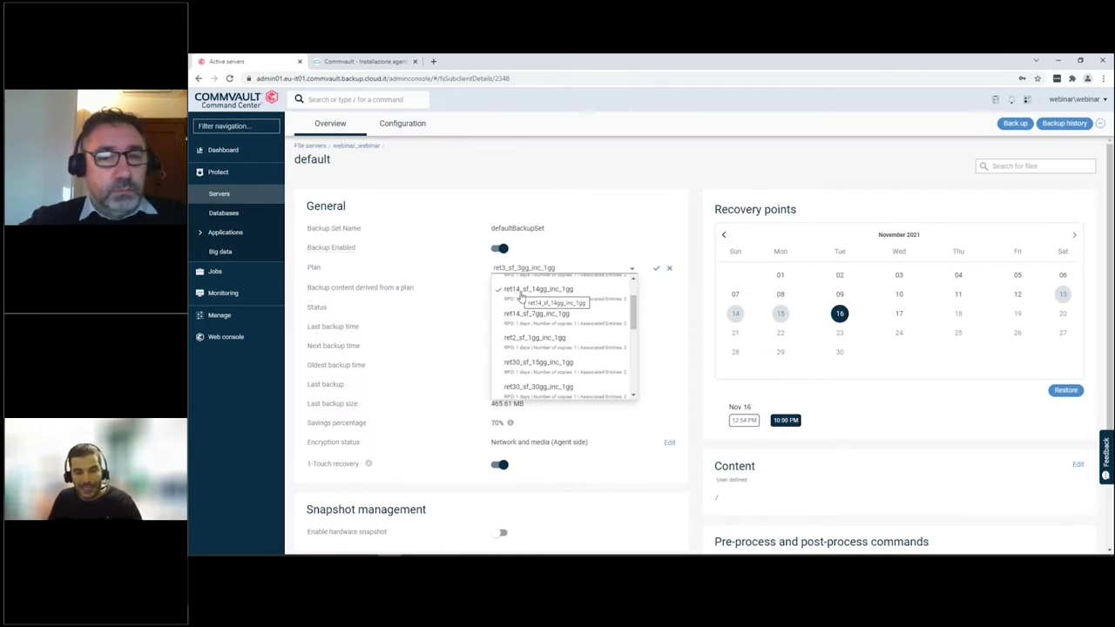
scroll(524, 301, "down", 2)
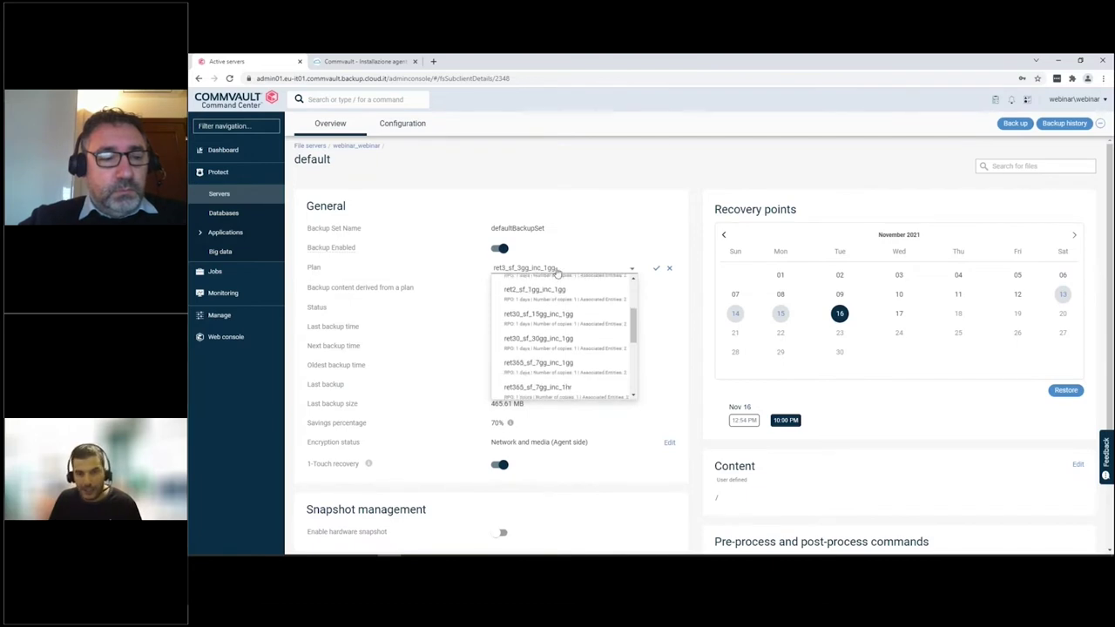
left_click(654, 298)
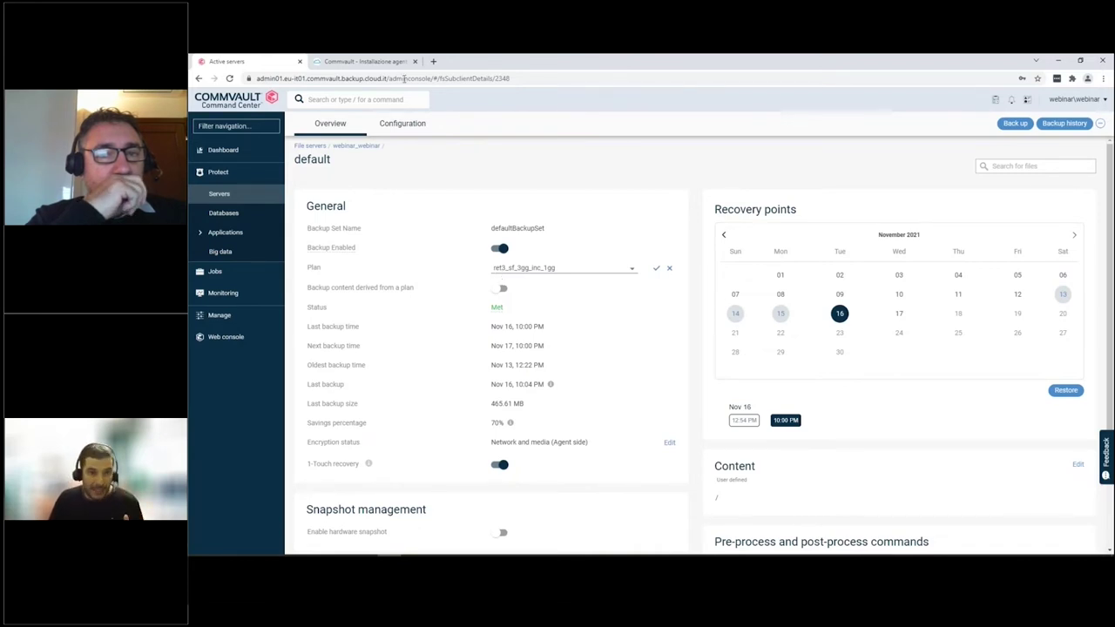
- Switch to the Aruba knowledge base and open the Commvault management console article "Retention: tempo di conservazioni dei dati"
left_click(374, 61)
scroll(492, 234, "up", 10)
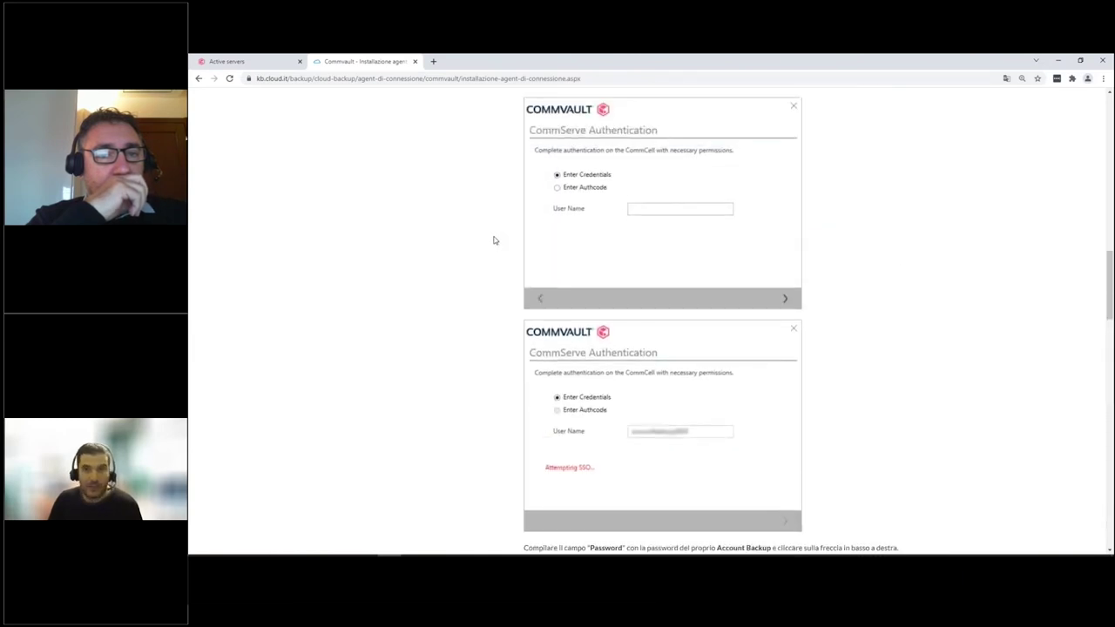
scroll(494, 239, "up", 15)
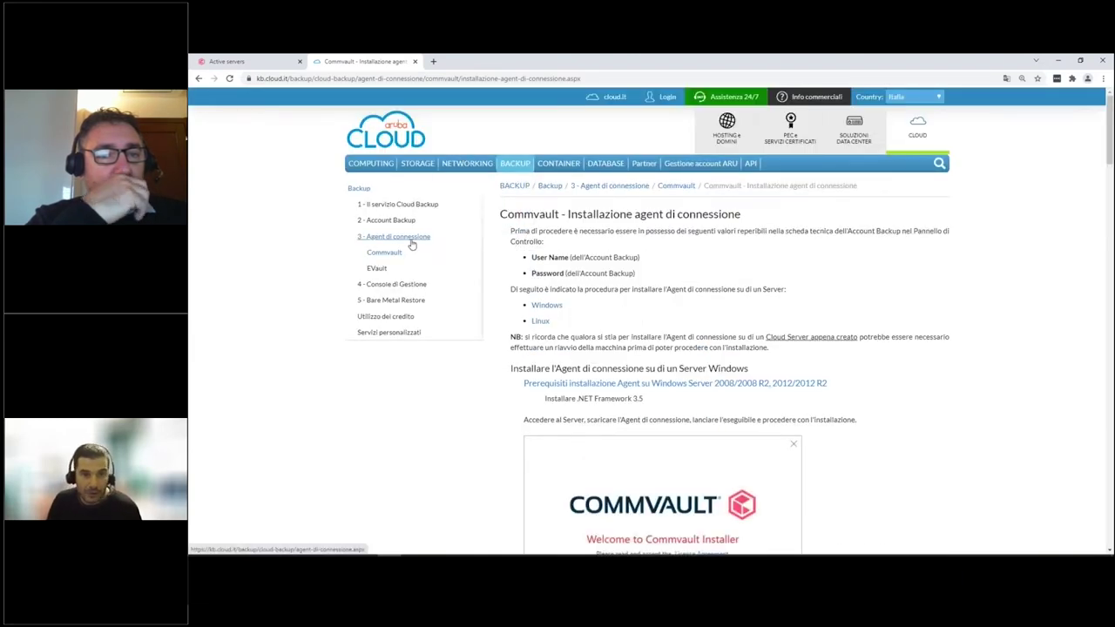
left_click(407, 286)
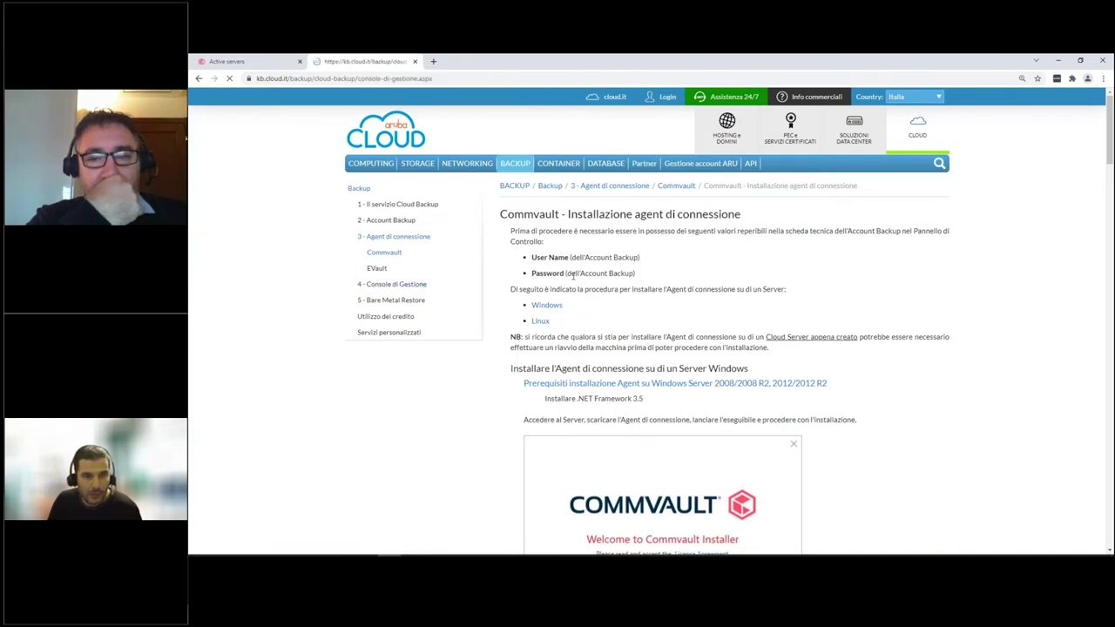
left_click(559, 319)
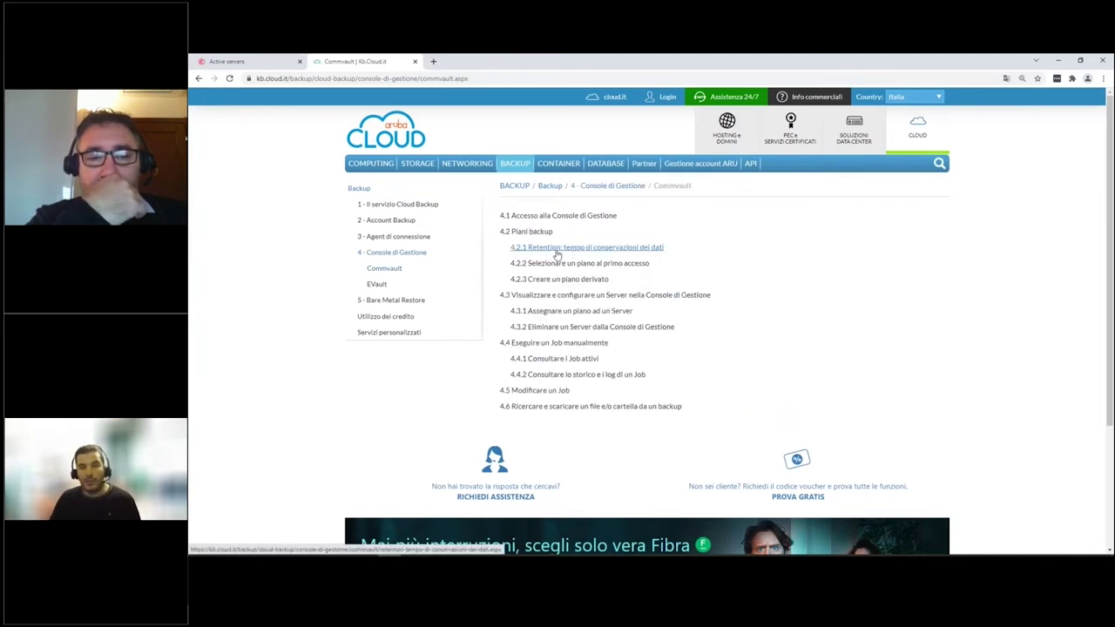
left_click(556, 253)
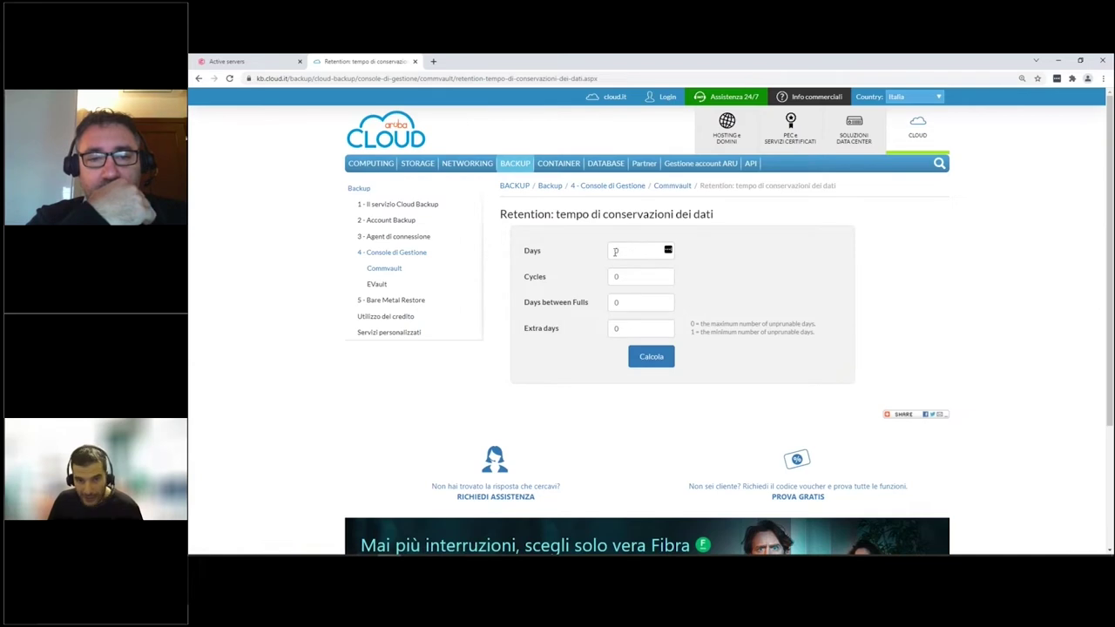
- Calculate the retention schedule for 3 days and 3 days between fulls, consulting the default subclient's plan name in Commvault
double_click(634, 252)
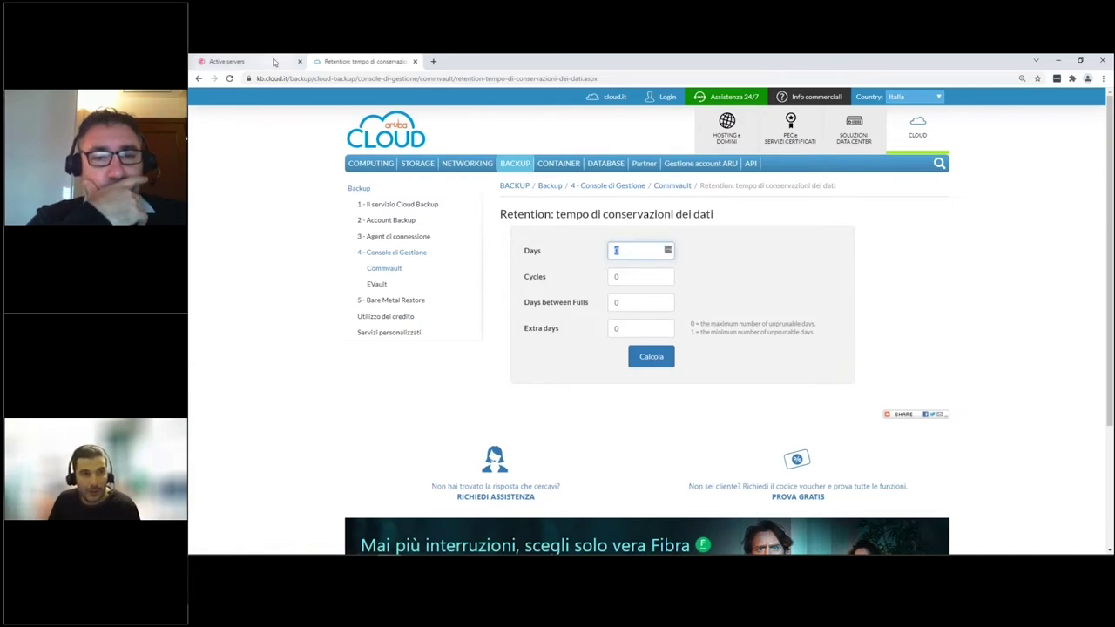
left_click(275, 63)
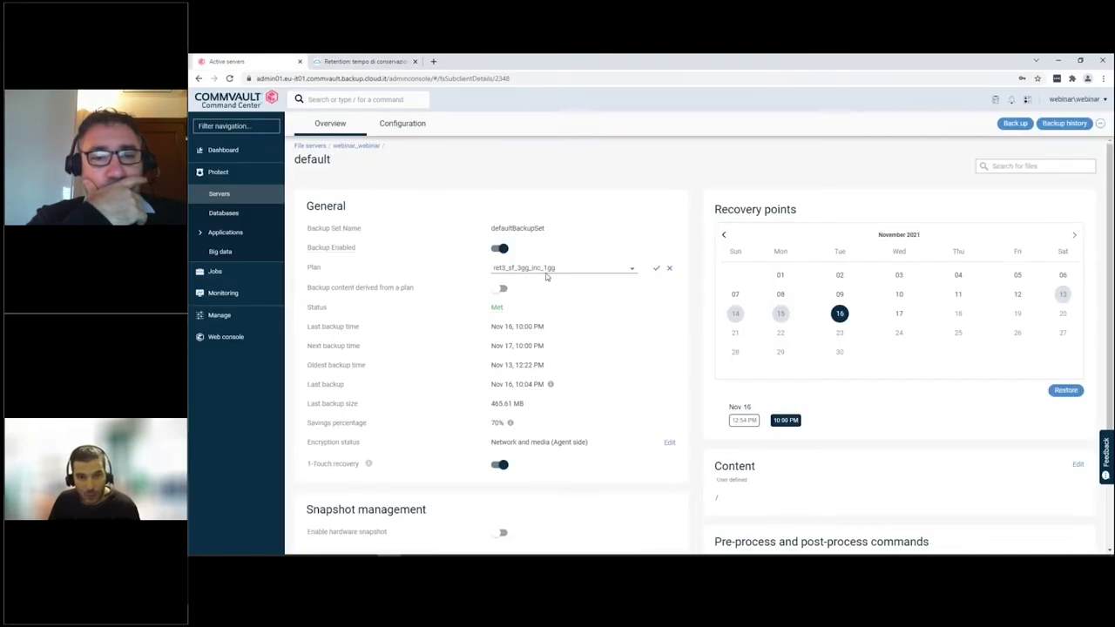
left_click(373, 62)
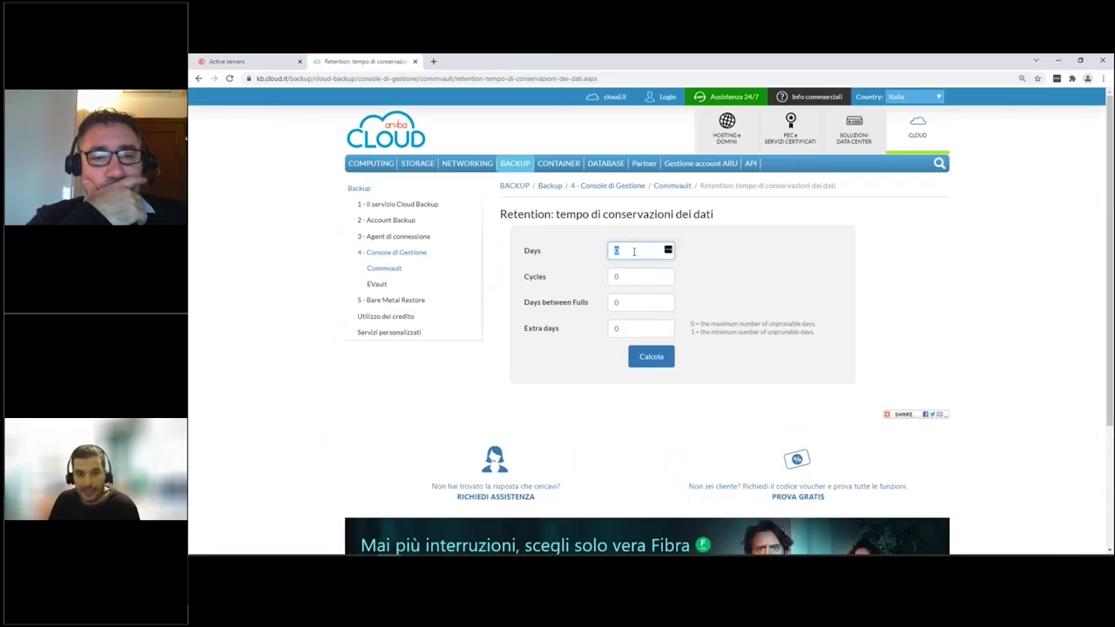
left_click(616, 302)
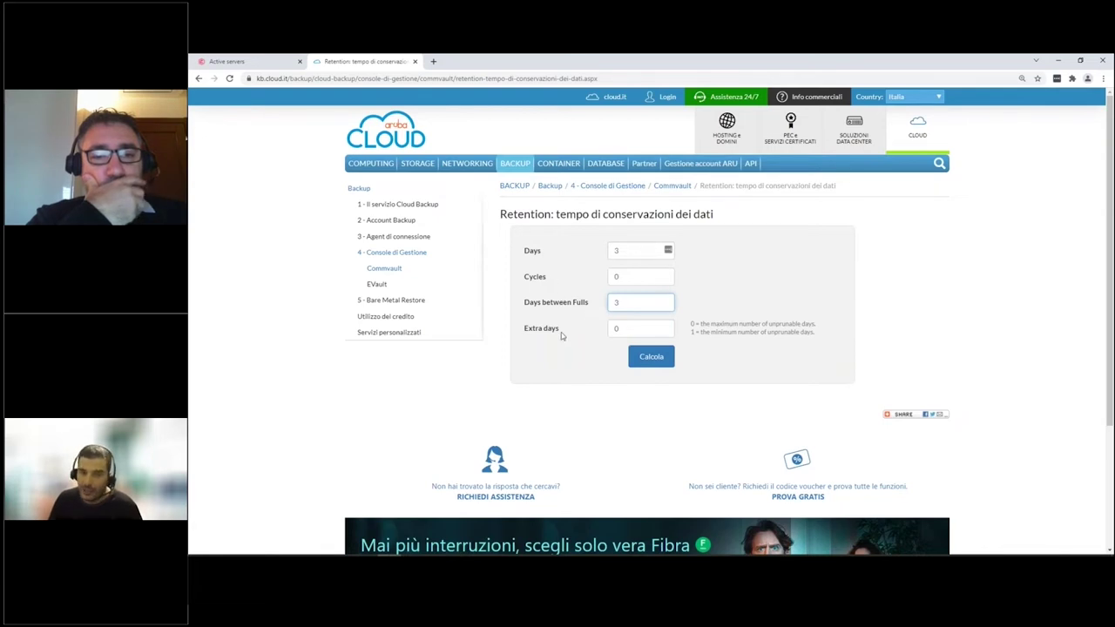
left_click(704, 289)
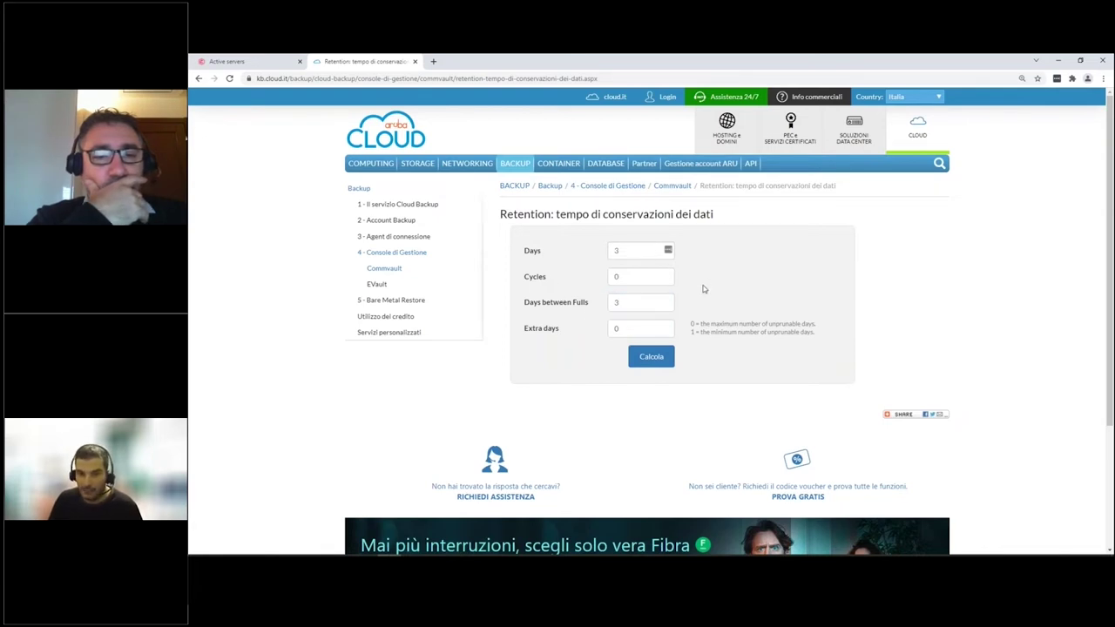
left_click(649, 356)
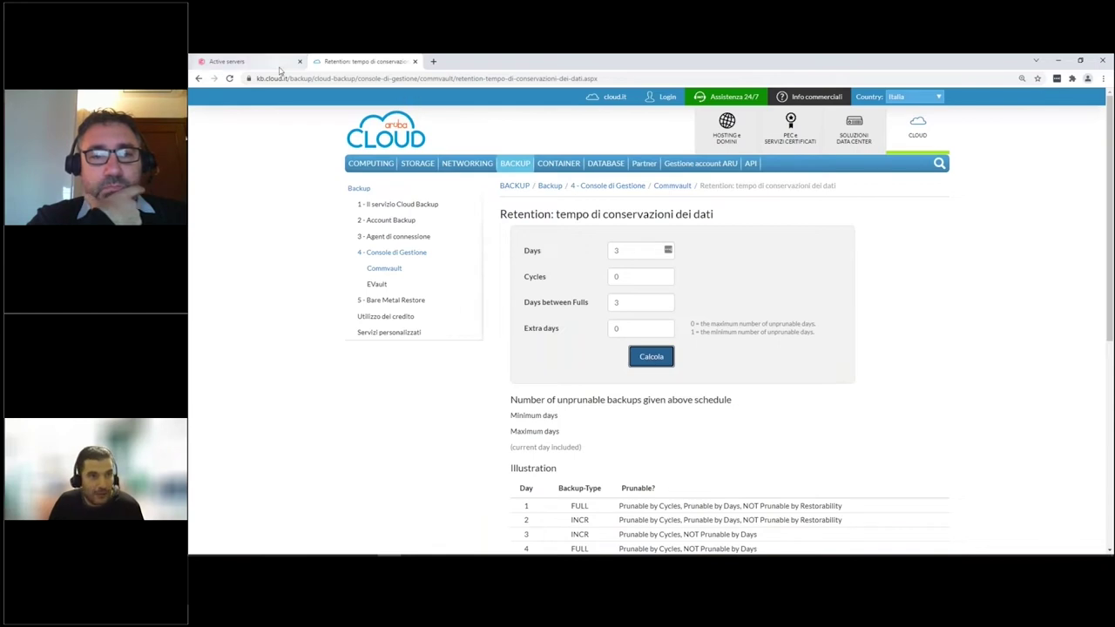
- Compare the default subclient's plan name in Commvault with the values entered in the retention calculator
left_click(231, 61)
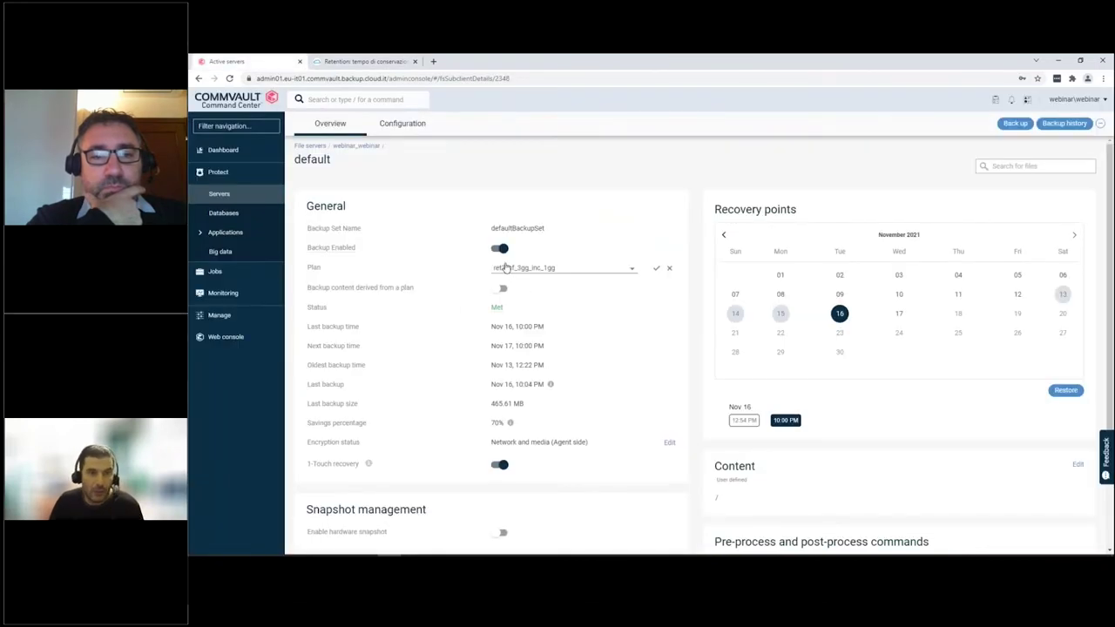
left_click(397, 63)
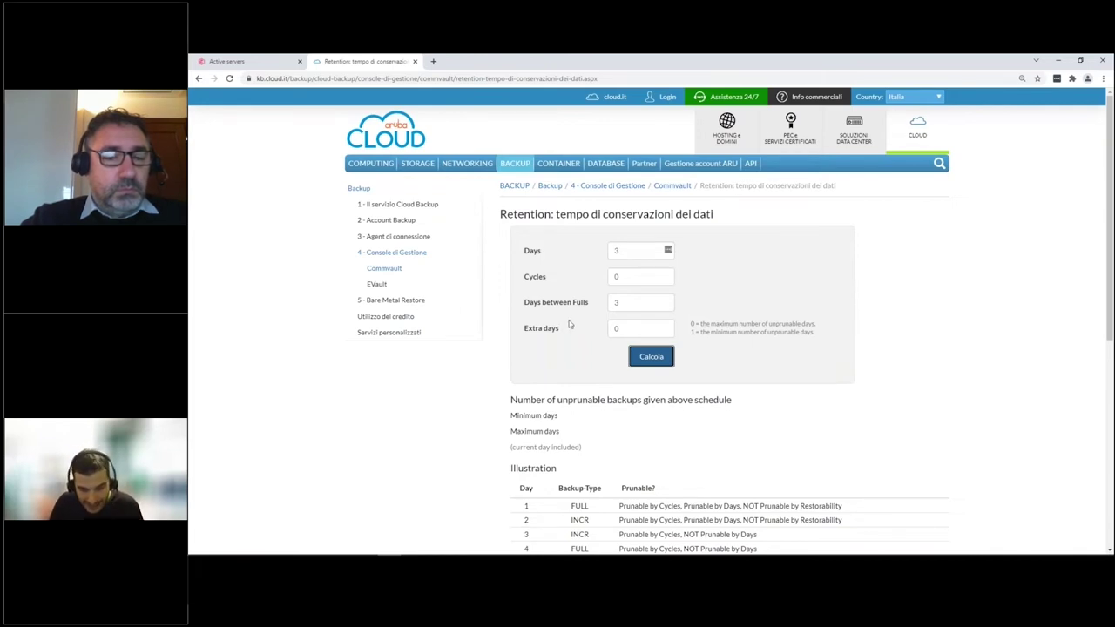
left_click(718, 417)
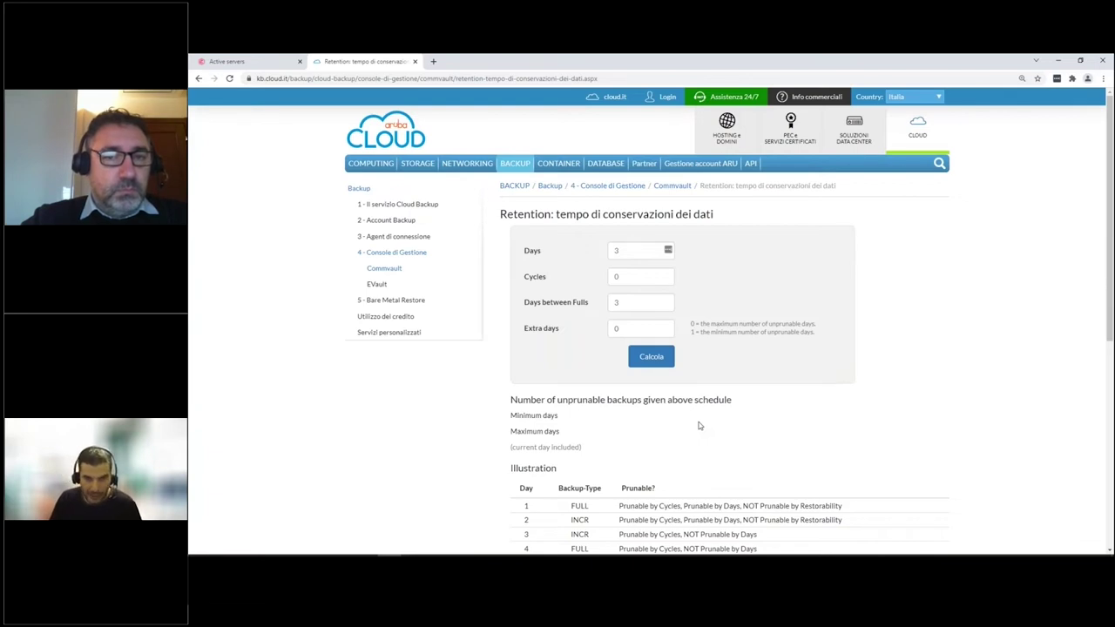
- Review the retention illustration table, highlighting the full and incremental backups from day 1 through day 4
scroll(699, 425, "down", 1)
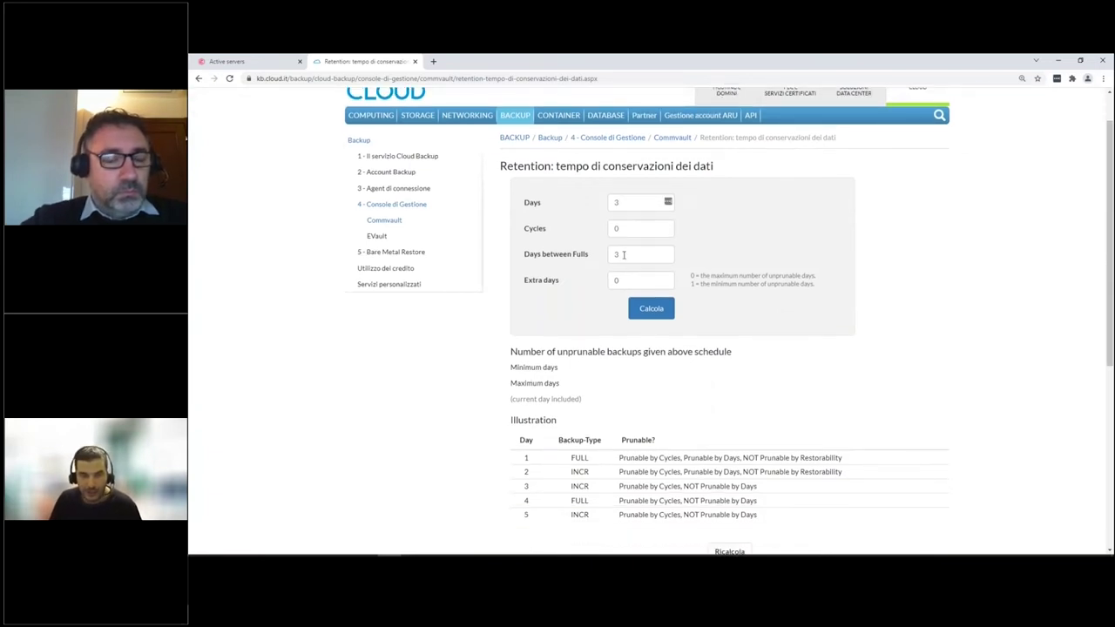
scroll(630, 293, "down", 1)
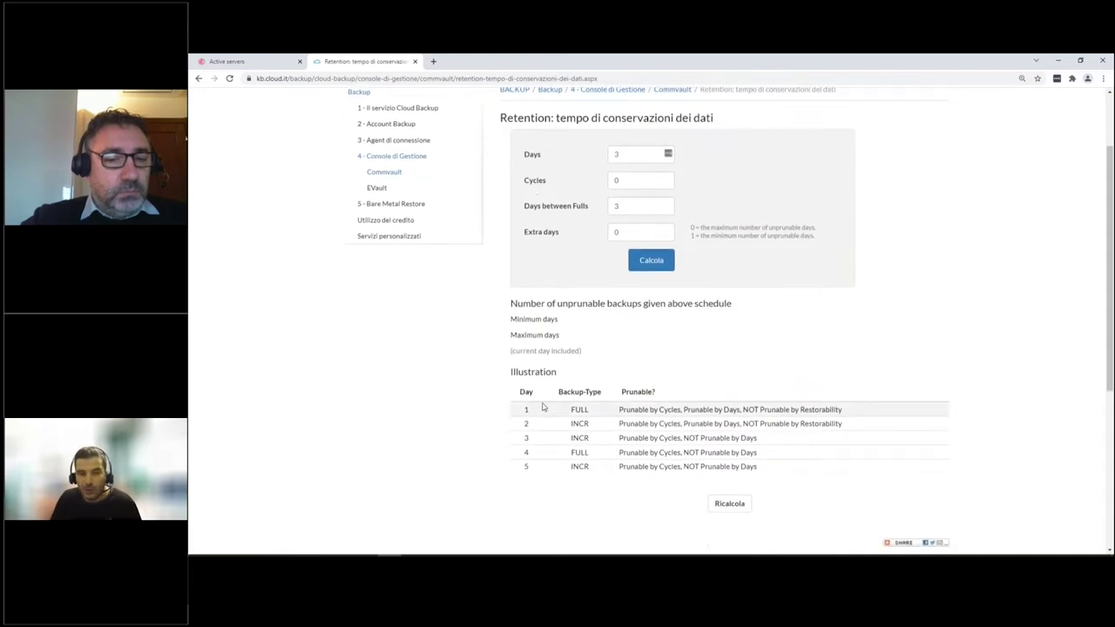
left_click_drag(525, 408, 794, 473)
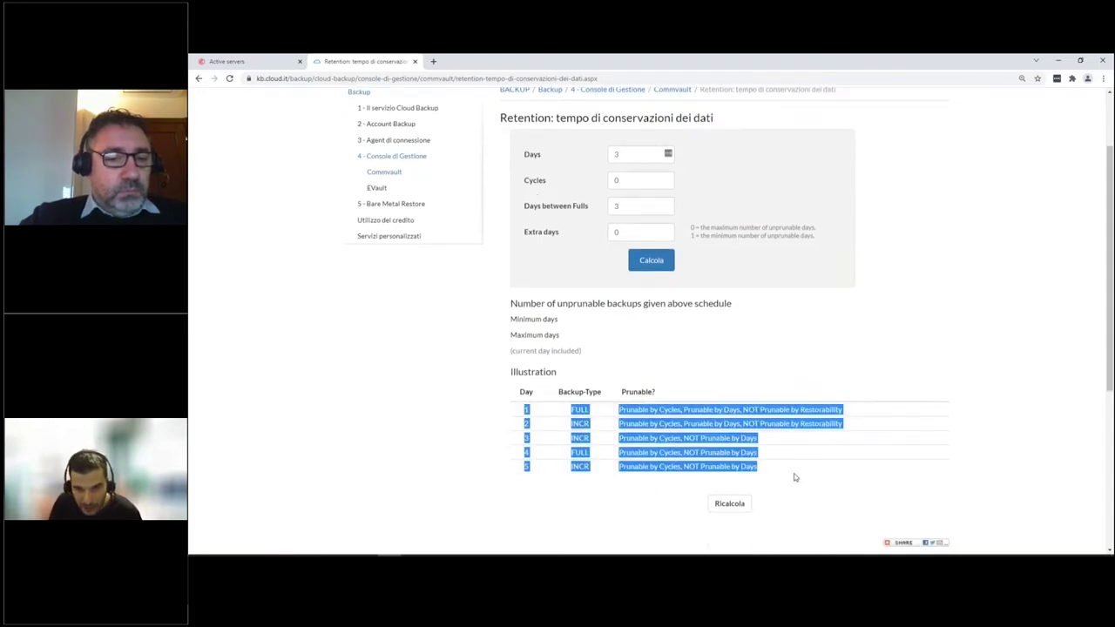
left_click(722, 393)
left_click_drag(522, 412, 590, 410)
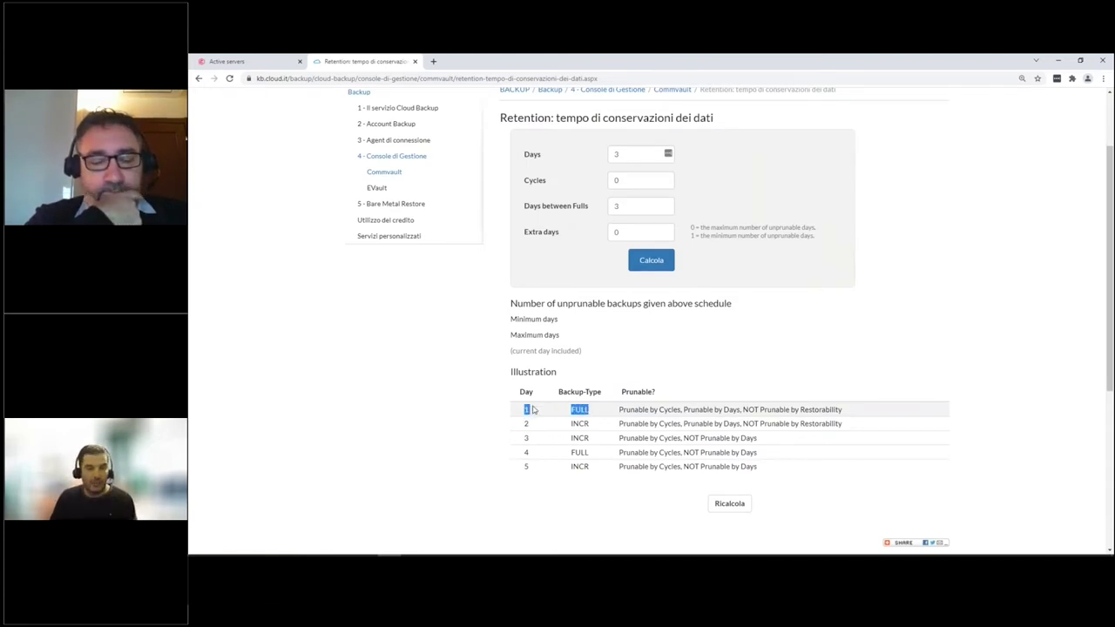
left_click_drag(526, 424, 594, 426)
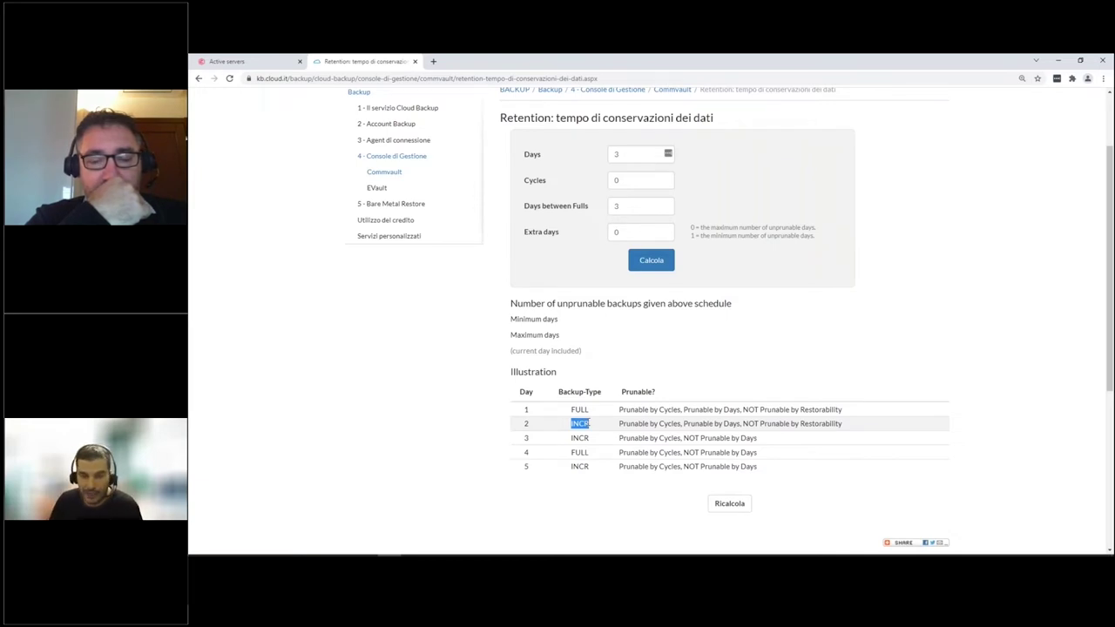
left_click_drag(520, 438, 589, 453)
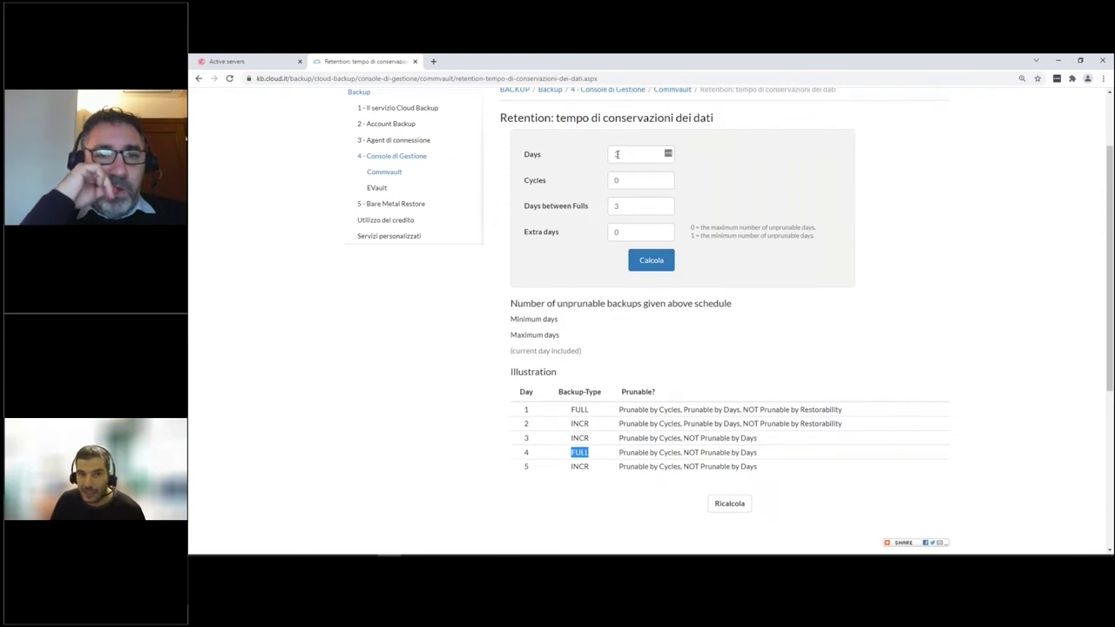
- Examine how day 2's incremental backup relates to the day 1 full backup and to the backups of days 4 and 5
double_click(528, 454)
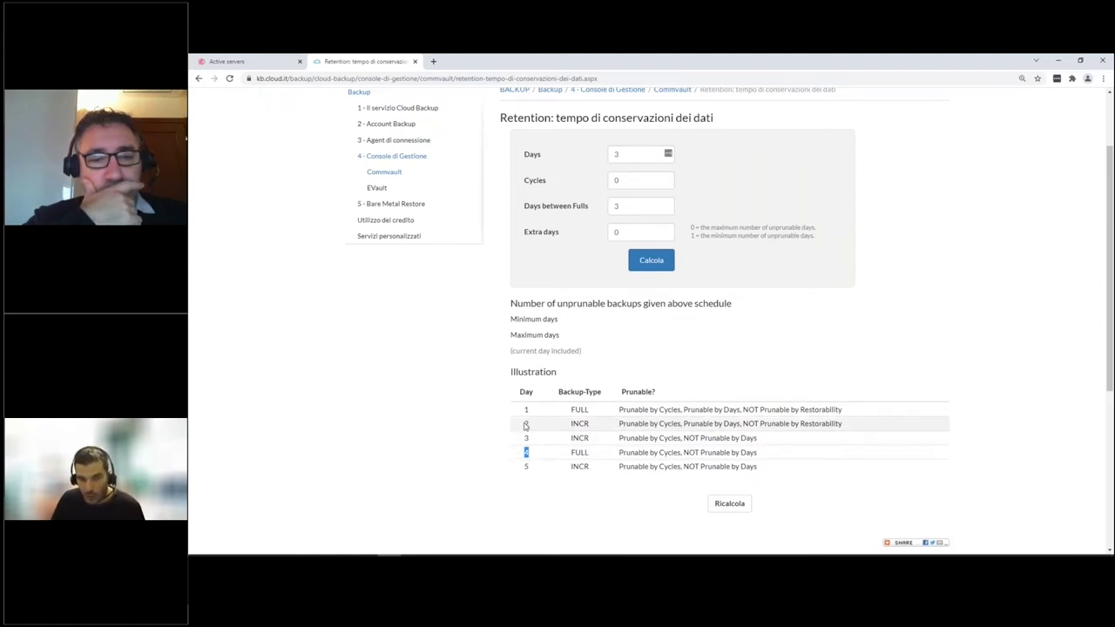
double_click(525, 424)
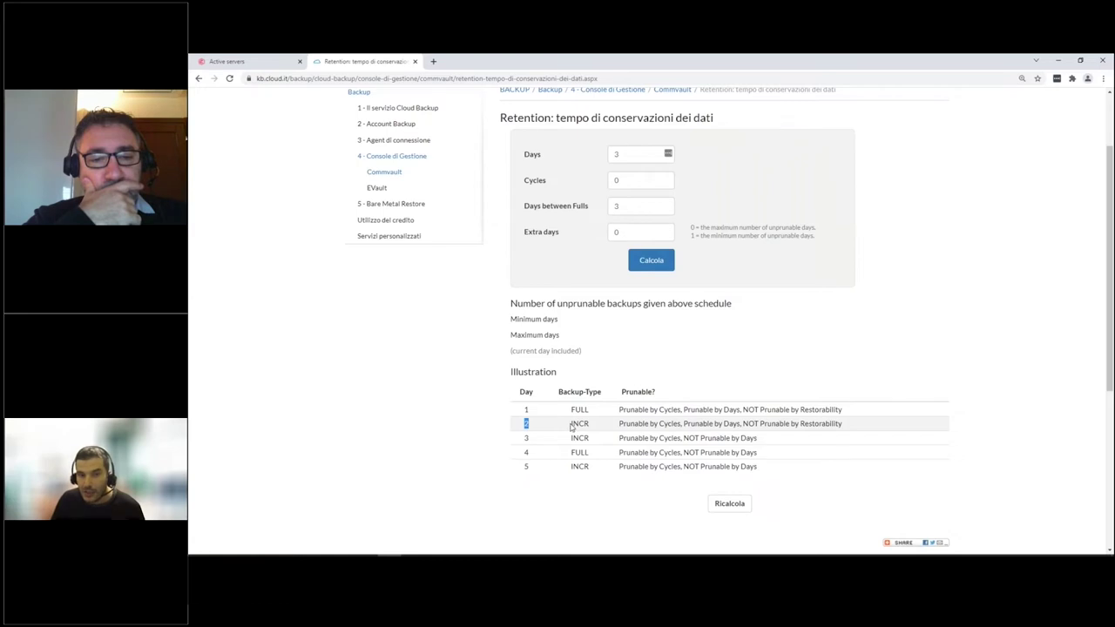
left_click(572, 424)
left_click_drag(579, 424, 589, 424)
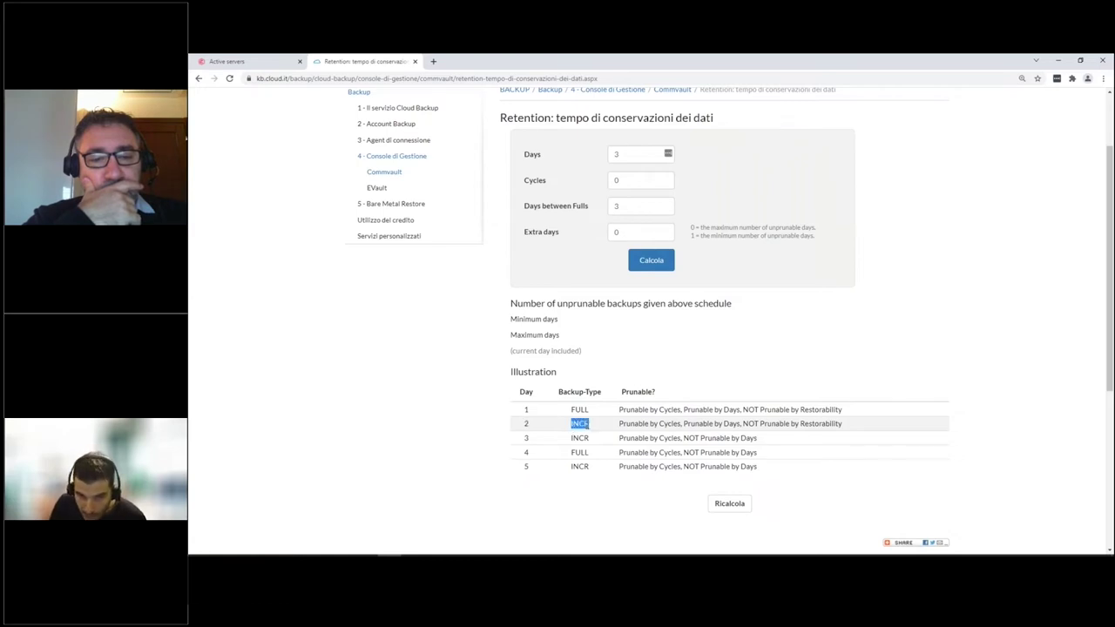
left_click(590, 424)
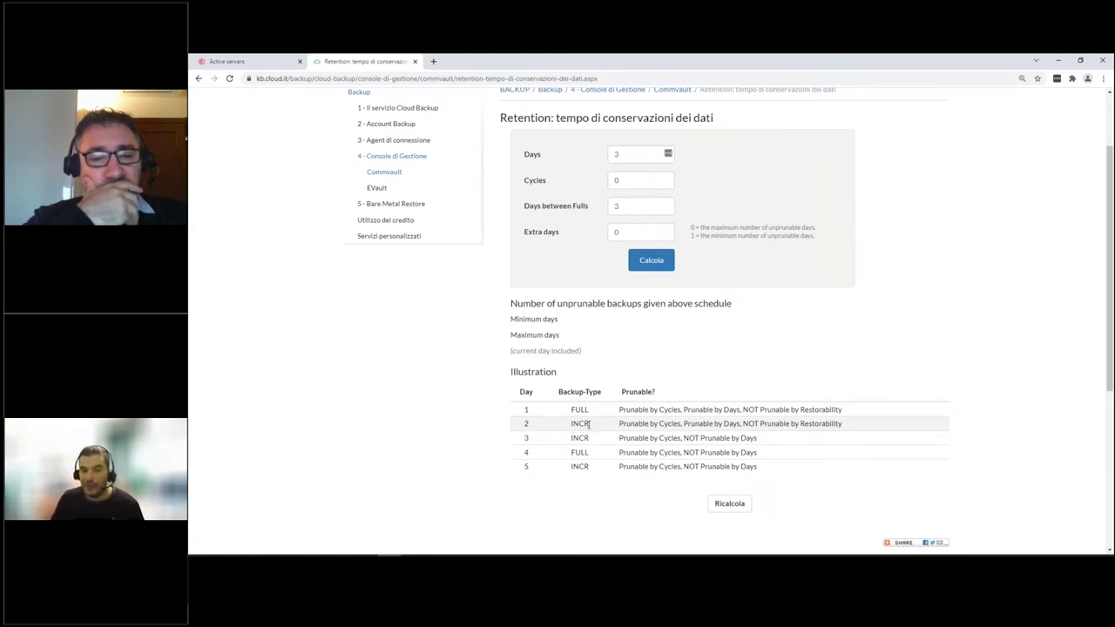
double_click(588, 424)
left_click(589, 424)
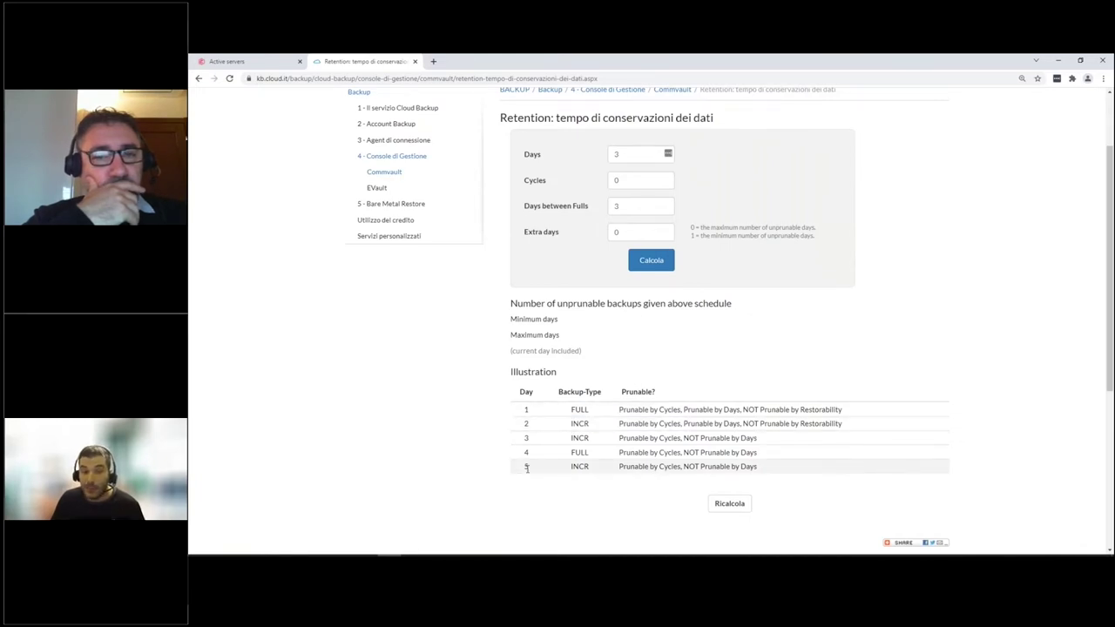
left_click_drag(592, 410, 525, 409)
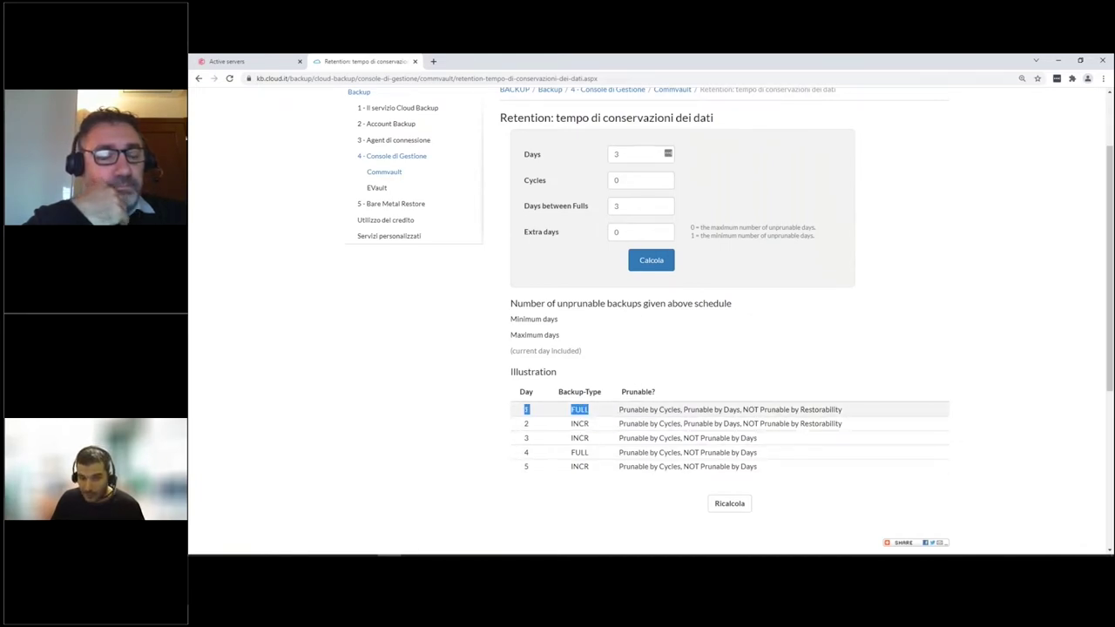
double_click(579, 451)
double_click(578, 466)
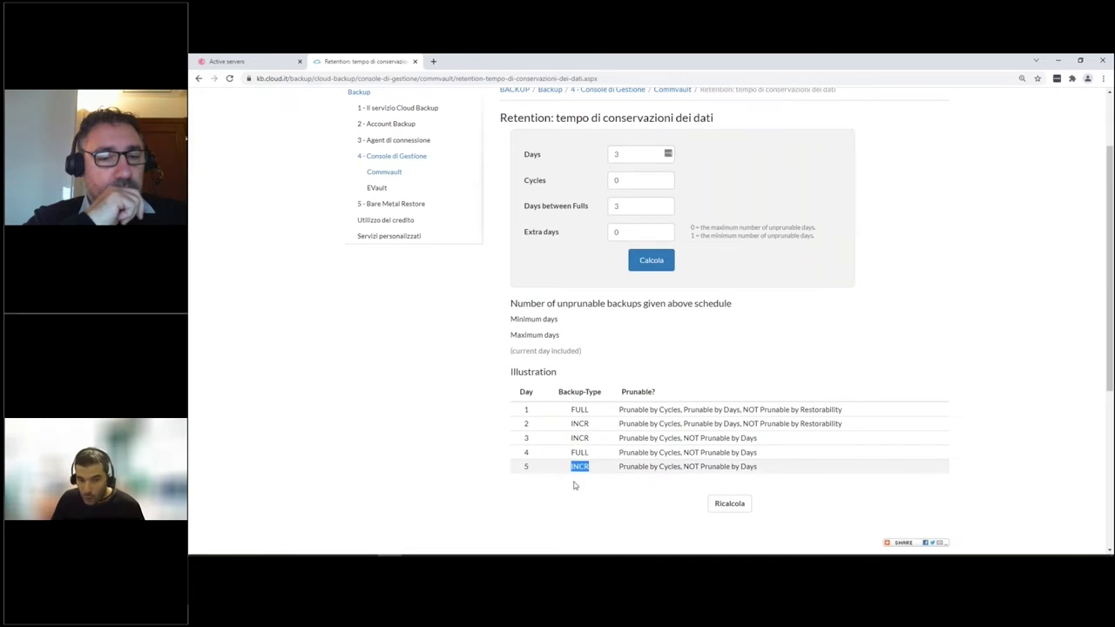
left_click(571, 490)
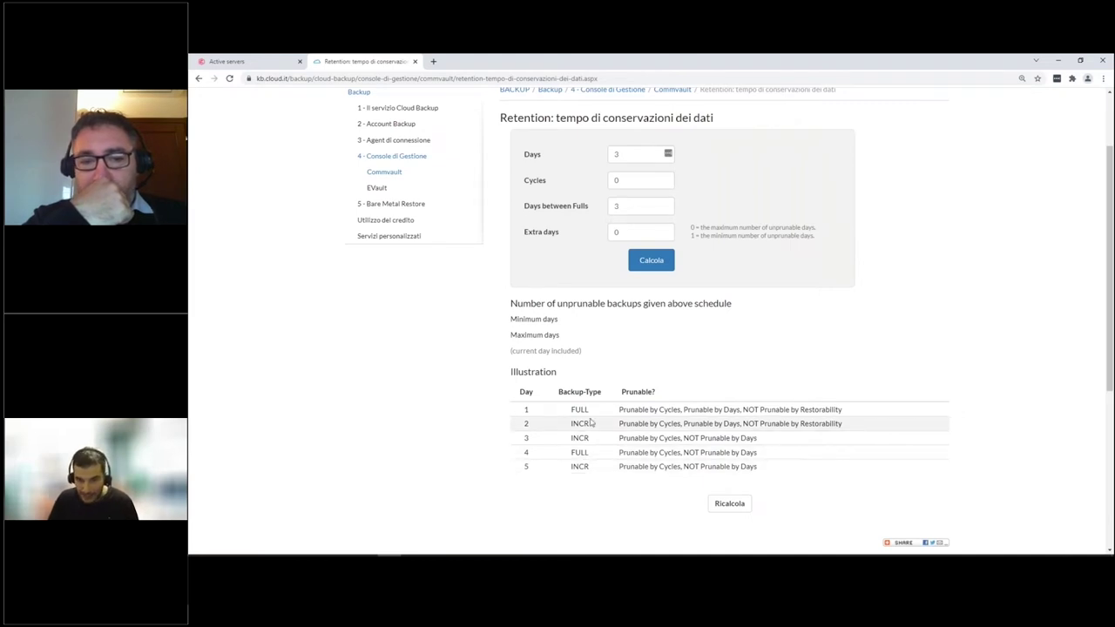
- Calculate the retention schedule for 14 days with 14 days between fulls
double_click(614, 155)
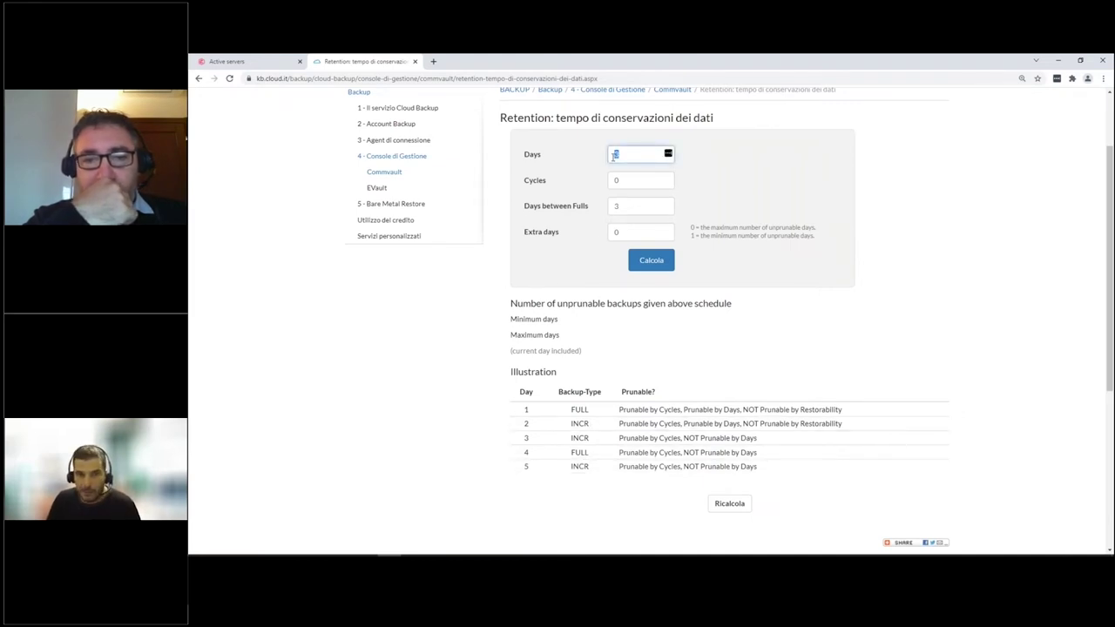
type("14")
double_click(625, 206)
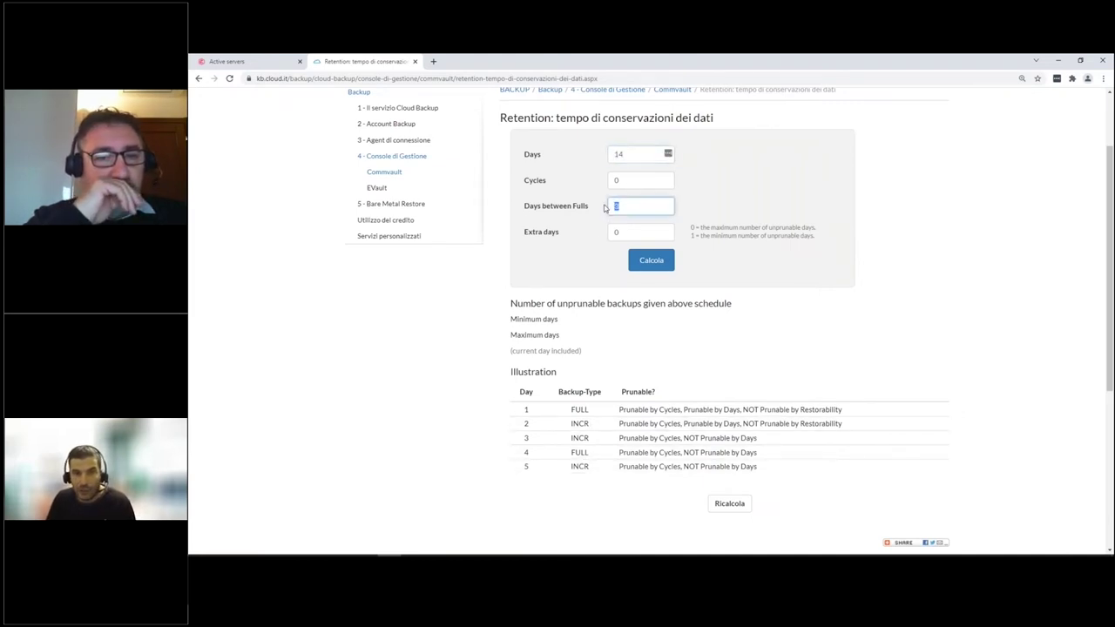
type("14")
left_click(743, 165)
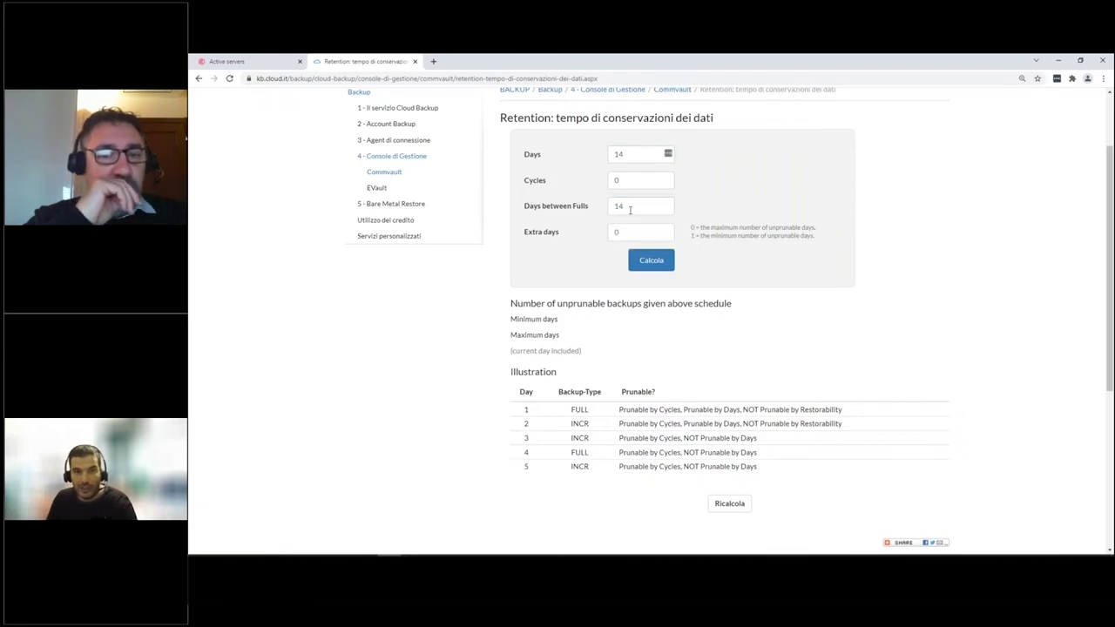
left_click(650, 260)
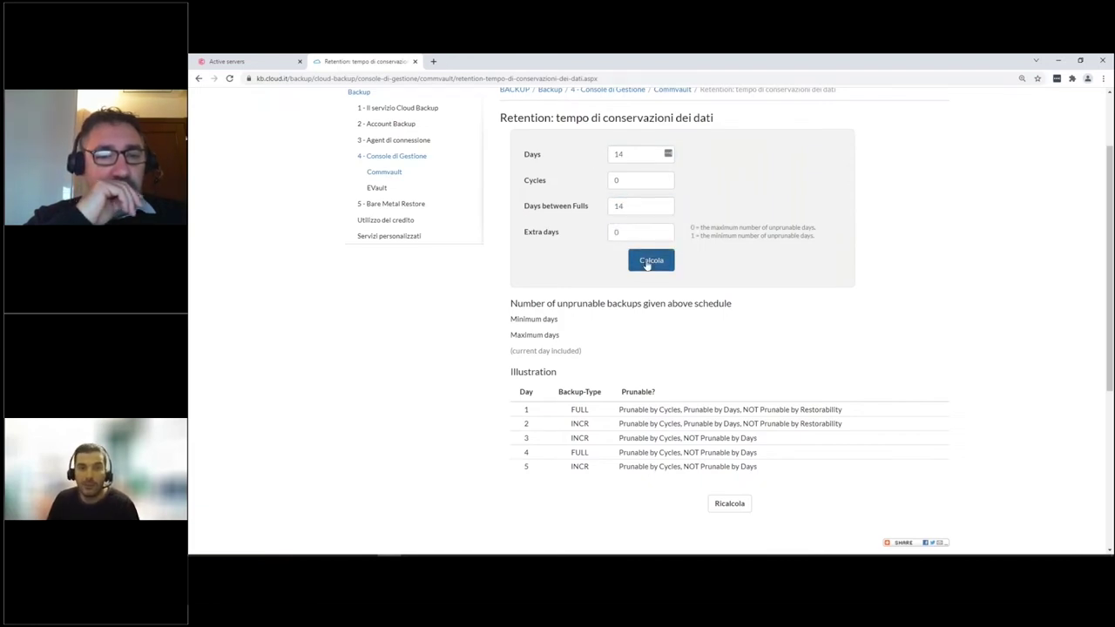
- Review the 27-day retention illustration, highlighting days 1 to 15, the second cycle from day 15 to 27, and the whole table
scroll(581, 449, "down", 3)
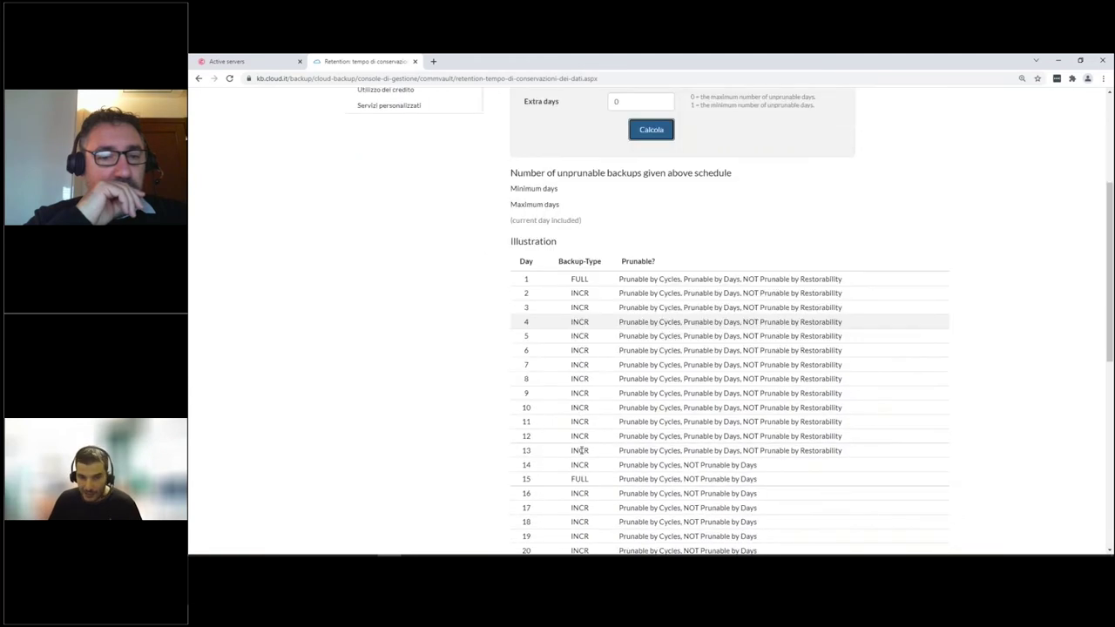
scroll(522, 495, "up", 1)
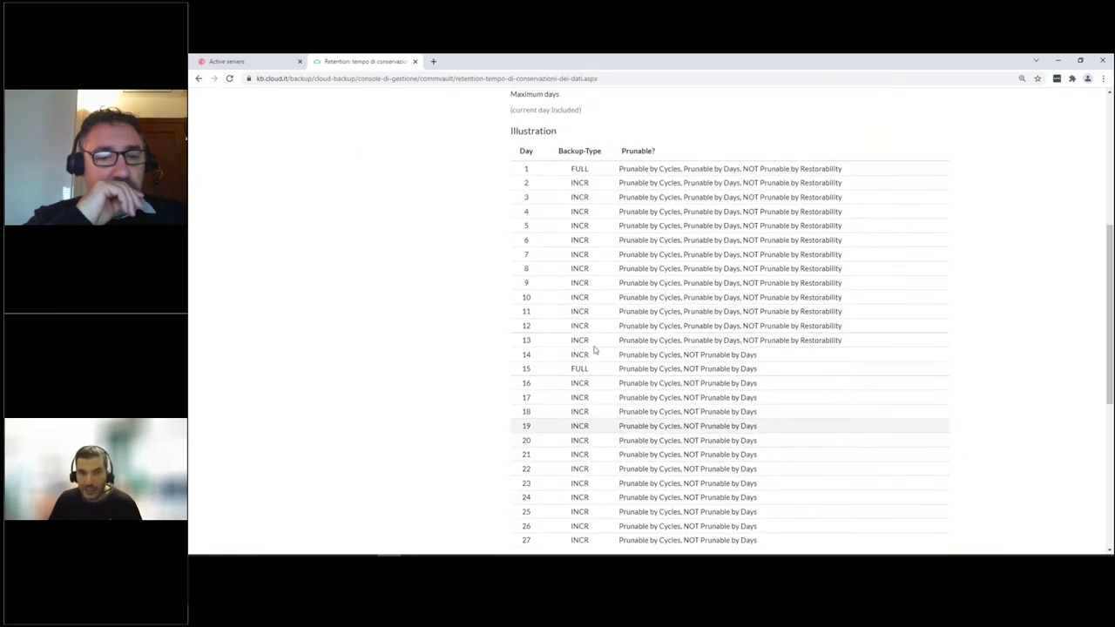
left_click_drag(524, 169, 790, 366)
scroll(775, 350, "down", 1)
scroll(775, 350, "down", 1)
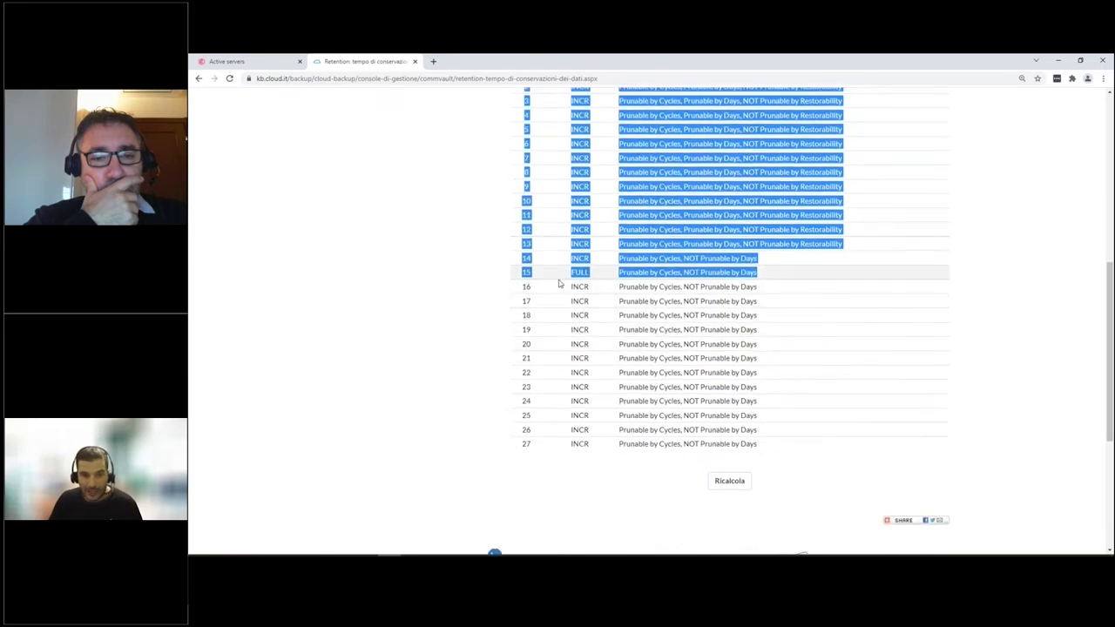
left_click_drag(523, 272, 772, 466)
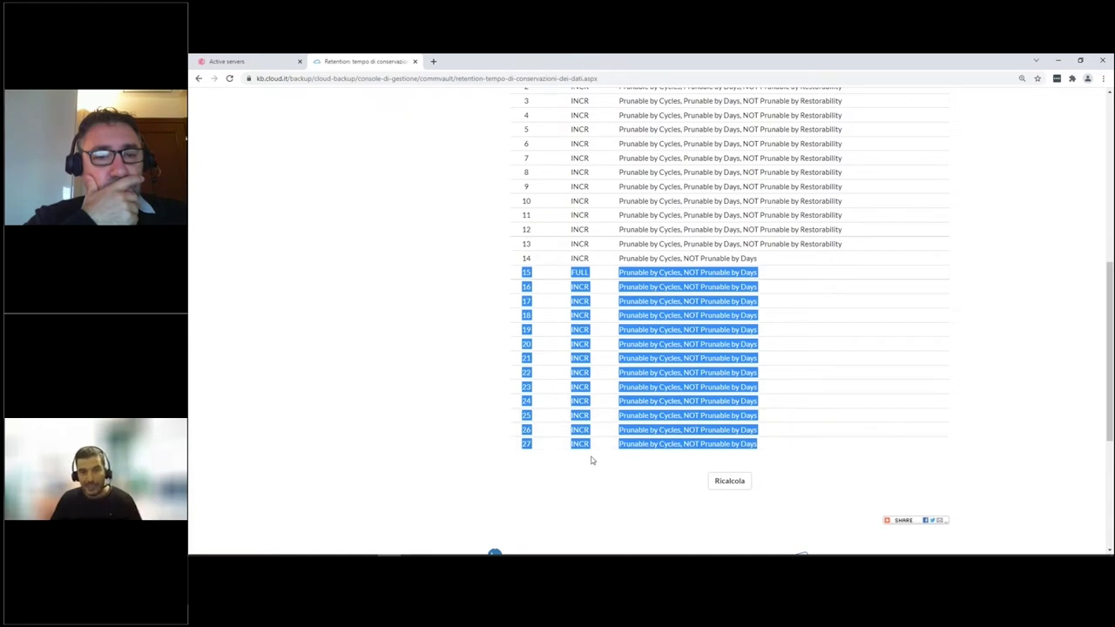
scroll(590, 459, "up", 1)
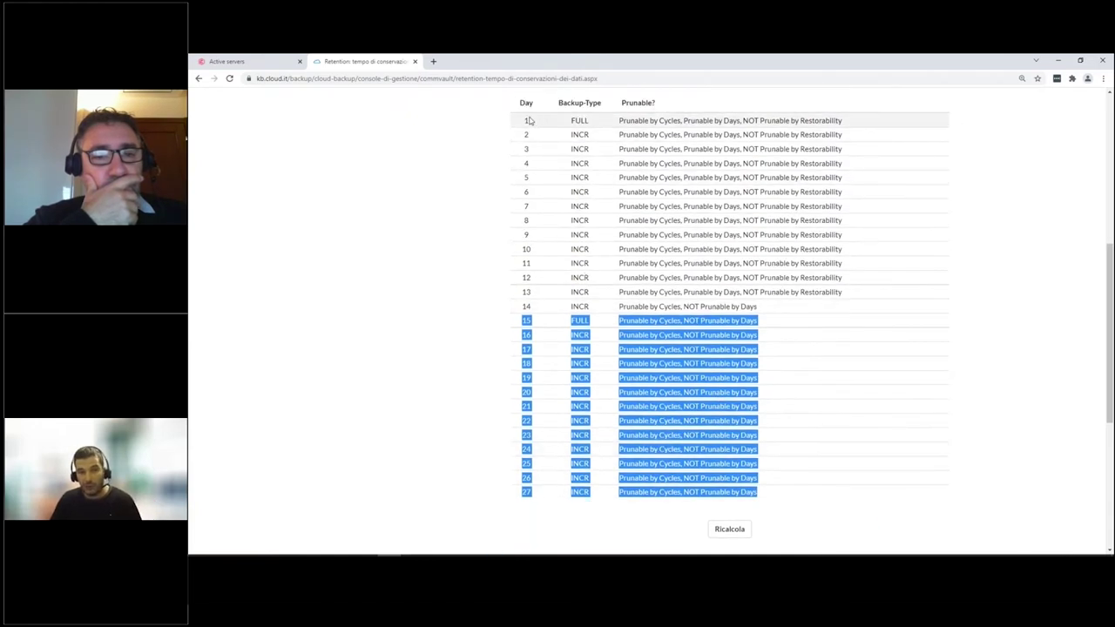
left_click_drag(526, 120, 806, 490)
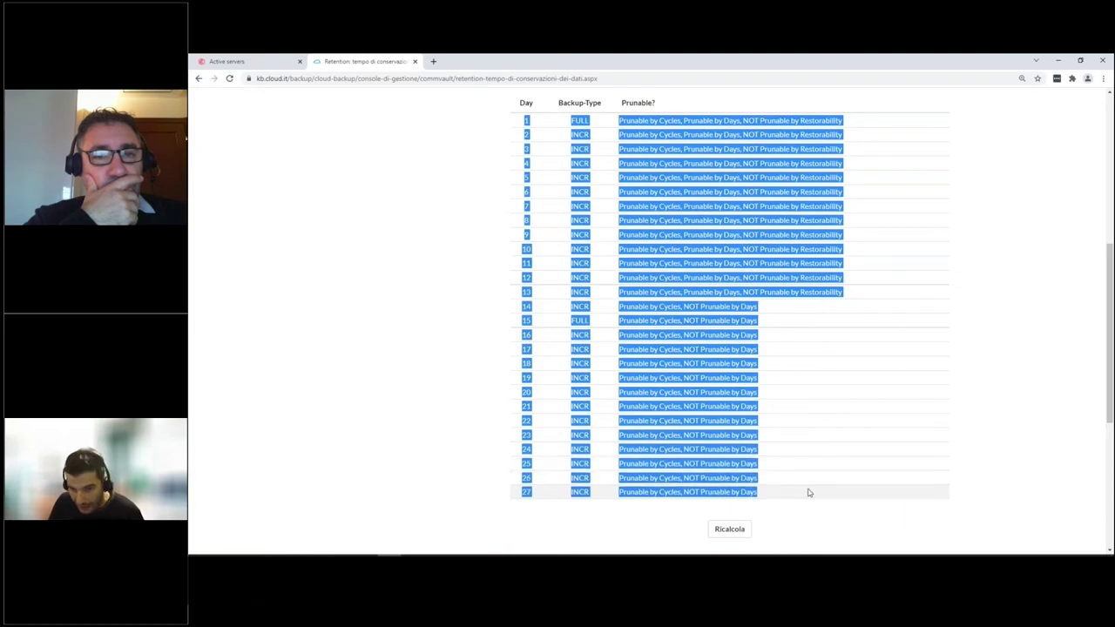
left_click(816, 435)
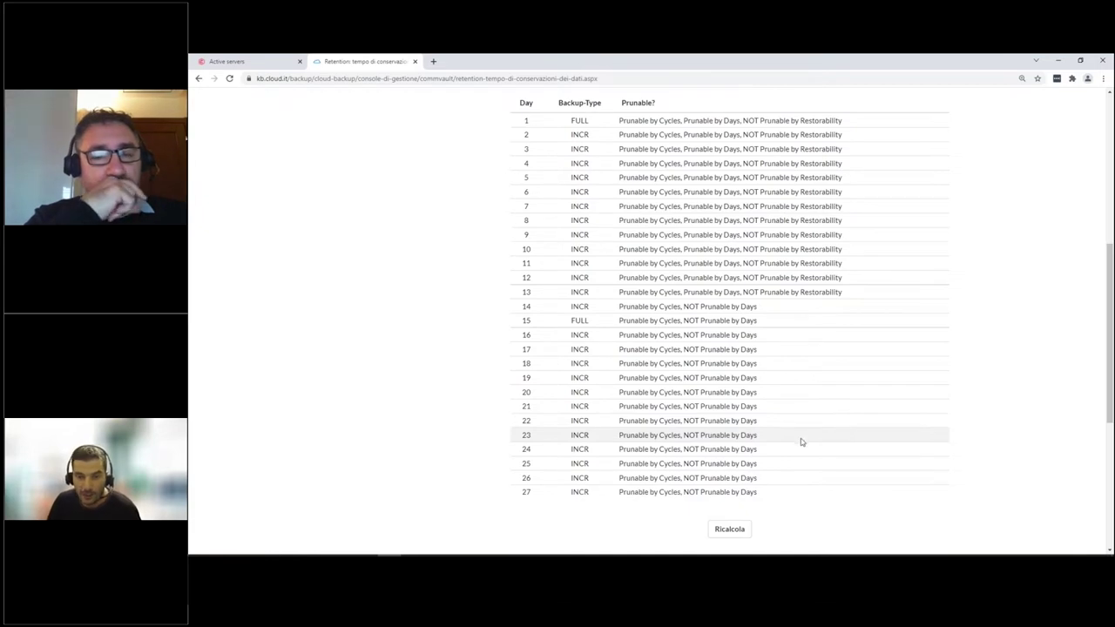
- Switch to Commvault, compare the recovery points of November 9 and 16 for the default subclient, and cancel the pending plan edit
left_click(270, 62)
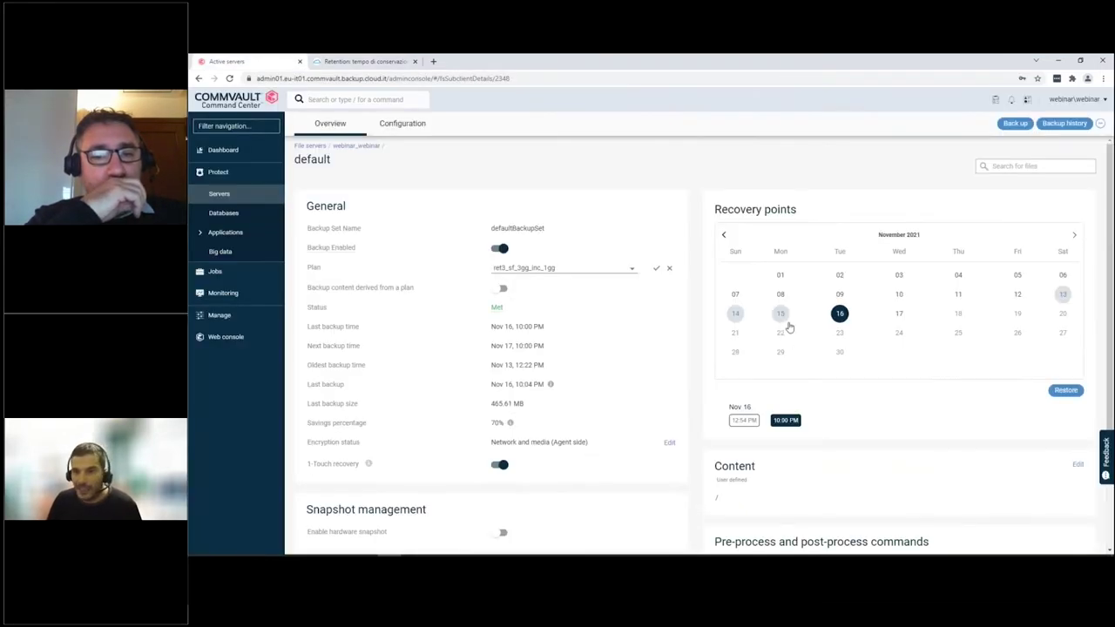
left_click(840, 296)
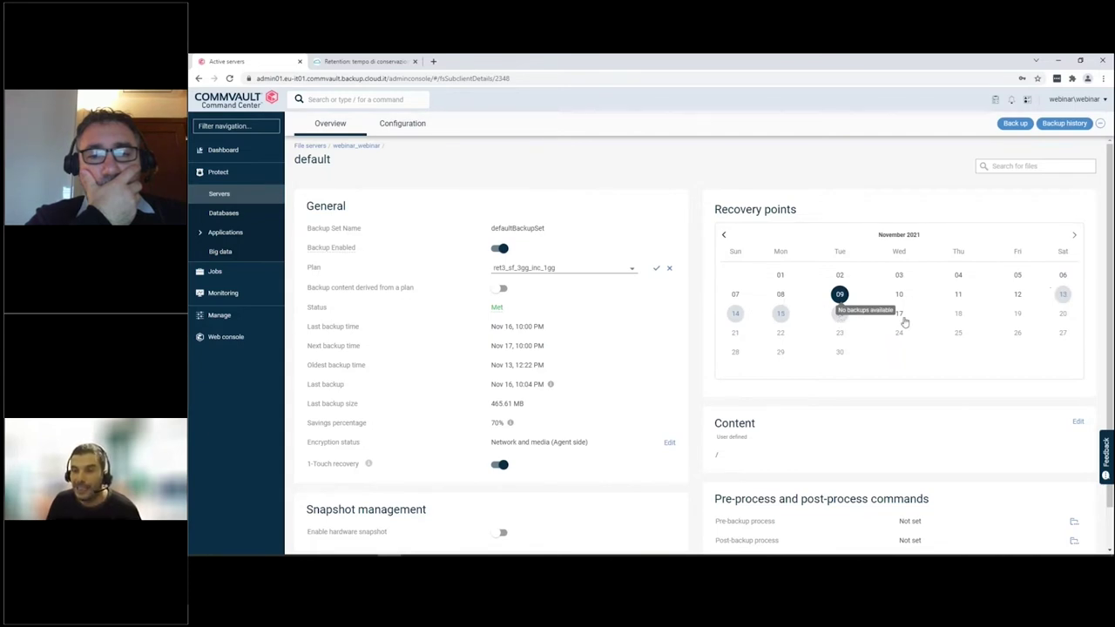
left_click(842, 319)
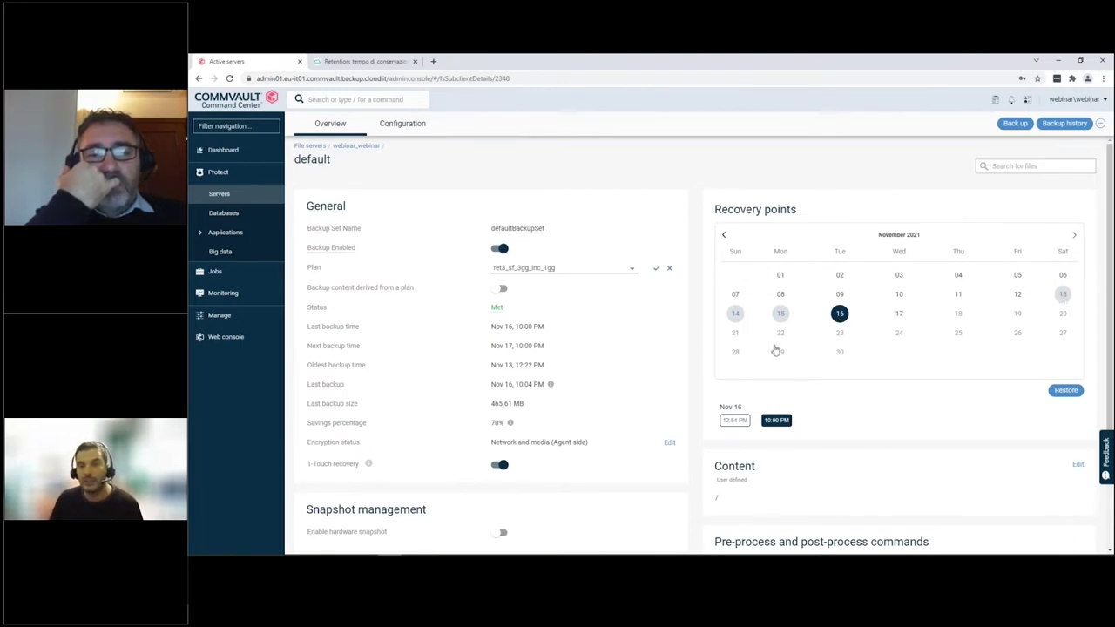
left_click(669, 268)
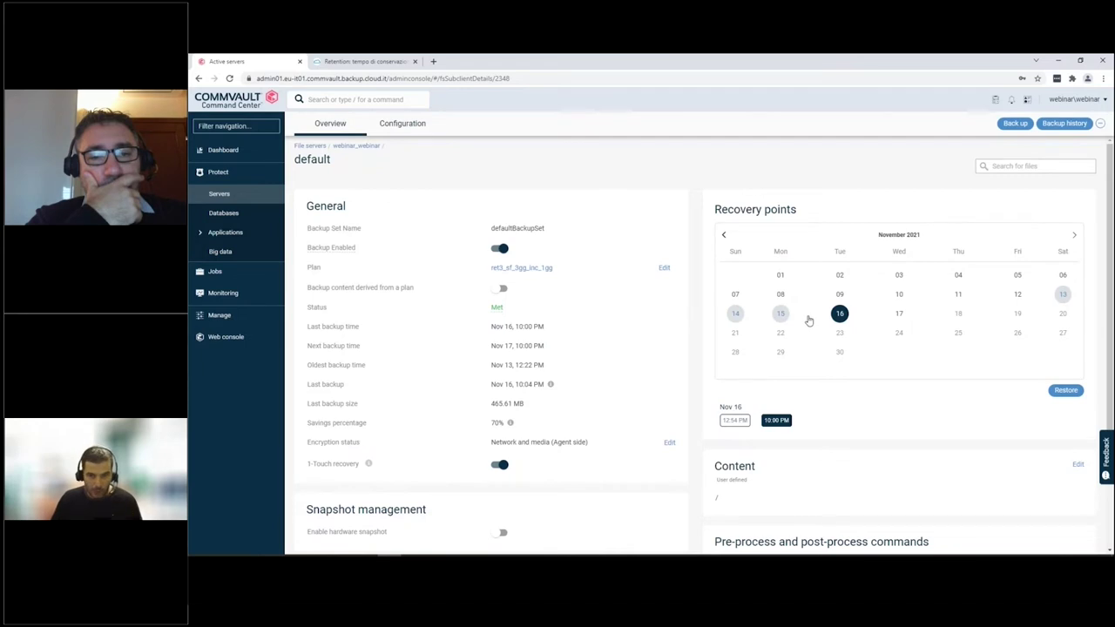
- Check the default subclient's recovery points for November 13, 14, 15 and 16, return to November 15, and view the 1-Touch recovery setting
left_click(1061, 295)
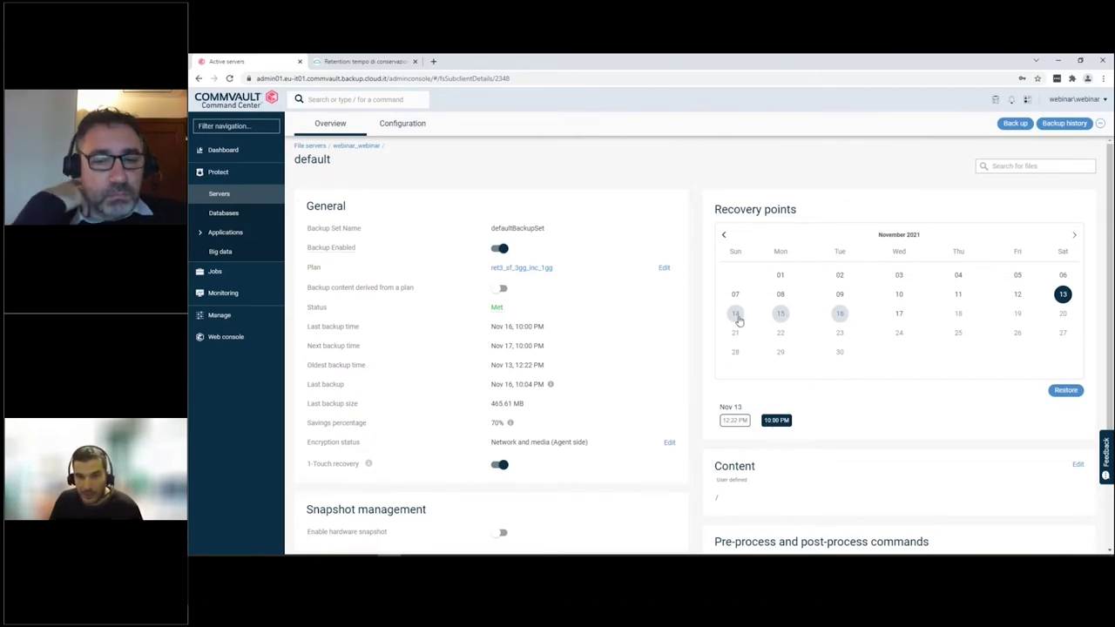
left_click(737, 317)
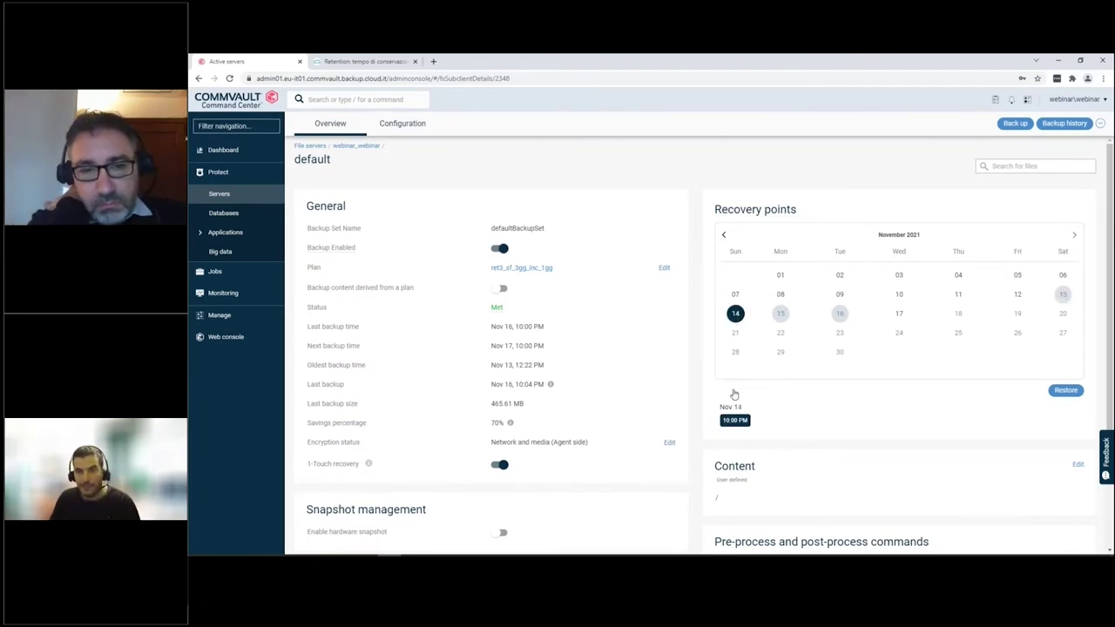
left_click(780, 317)
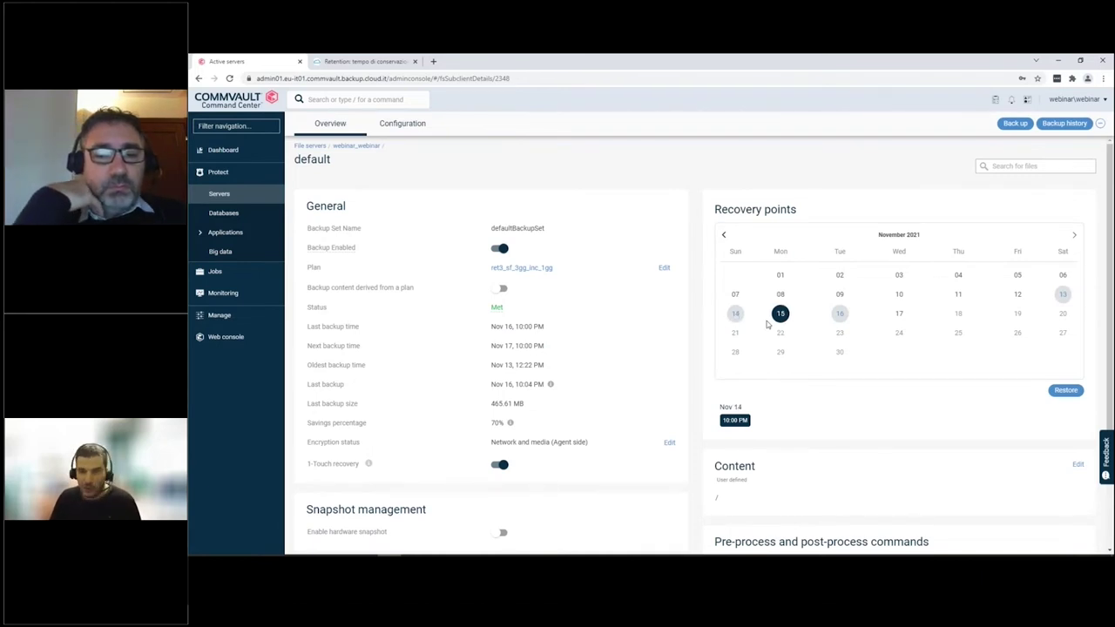
left_click(841, 315)
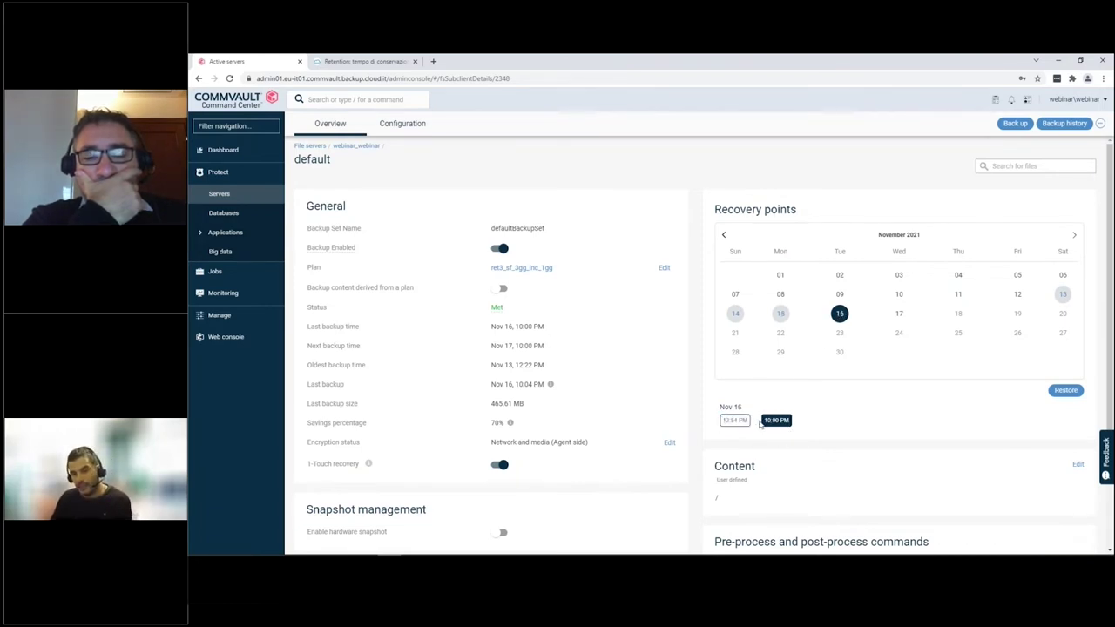
left_click(780, 314)
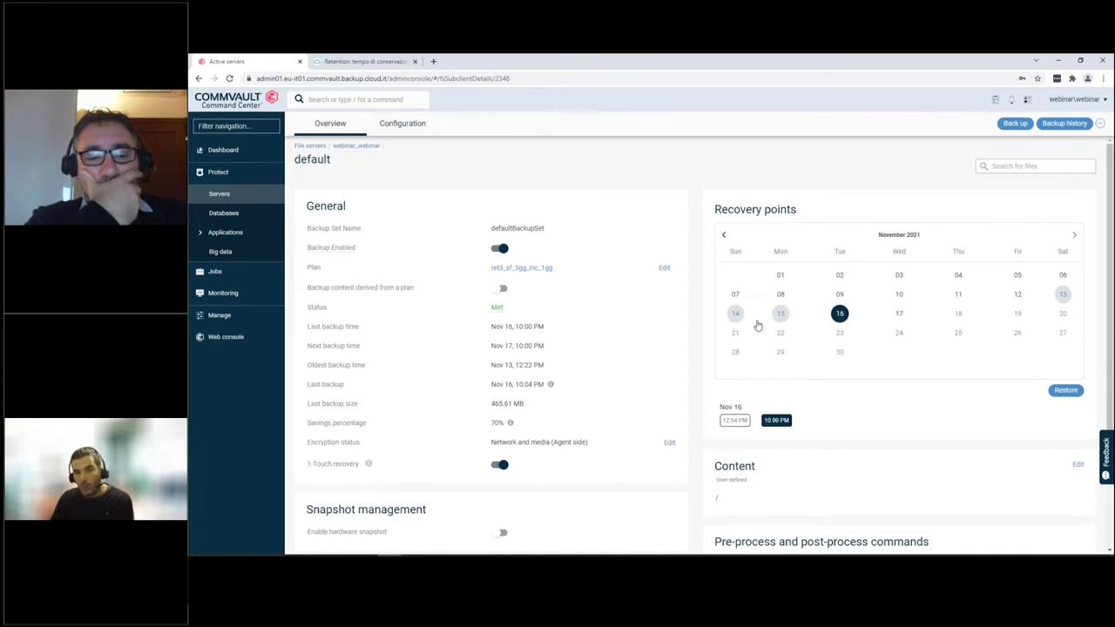
scroll(537, 362, "down", 1)
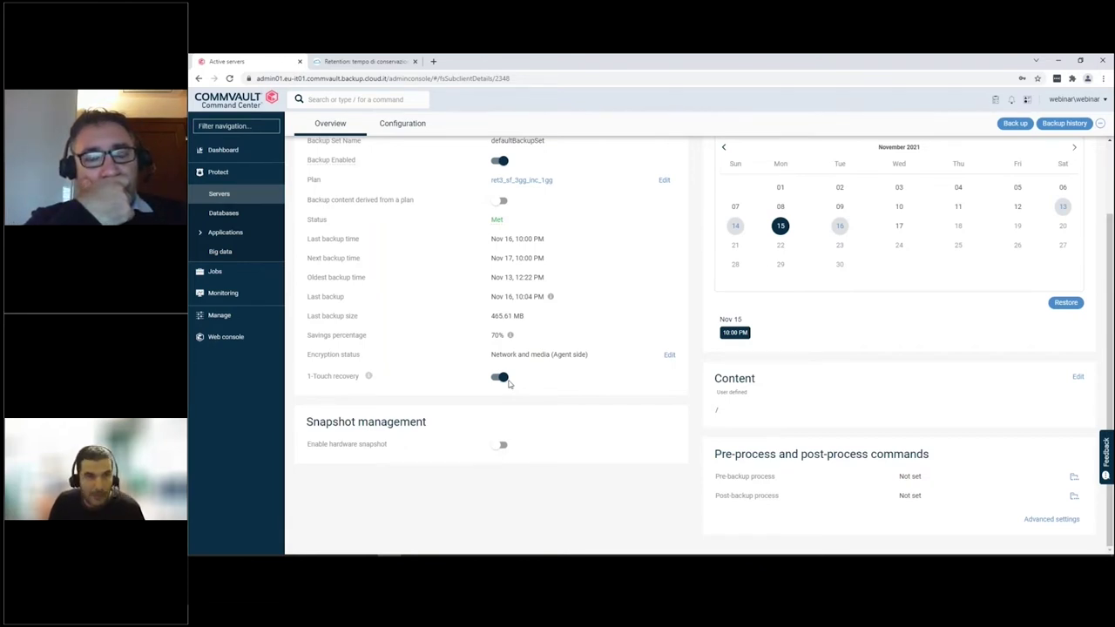
- Switch to the Aruba knowledge base and open Commvault's Bare Metal Recovery definition page in the Bare Metal Restore section
left_click(378, 64)
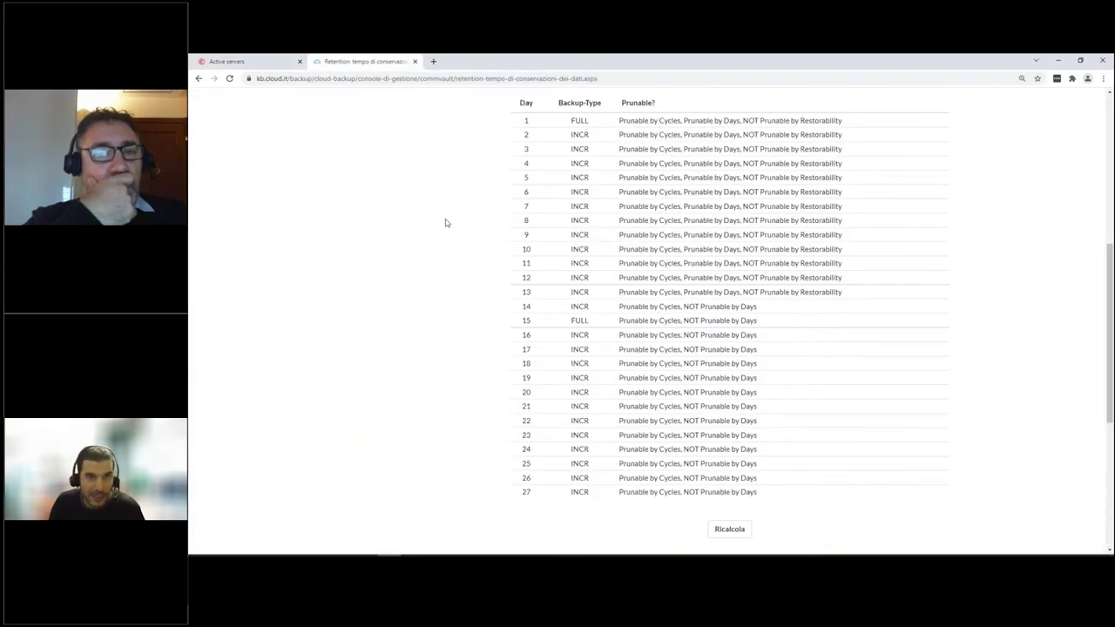
scroll(445, 223, "up", 5)
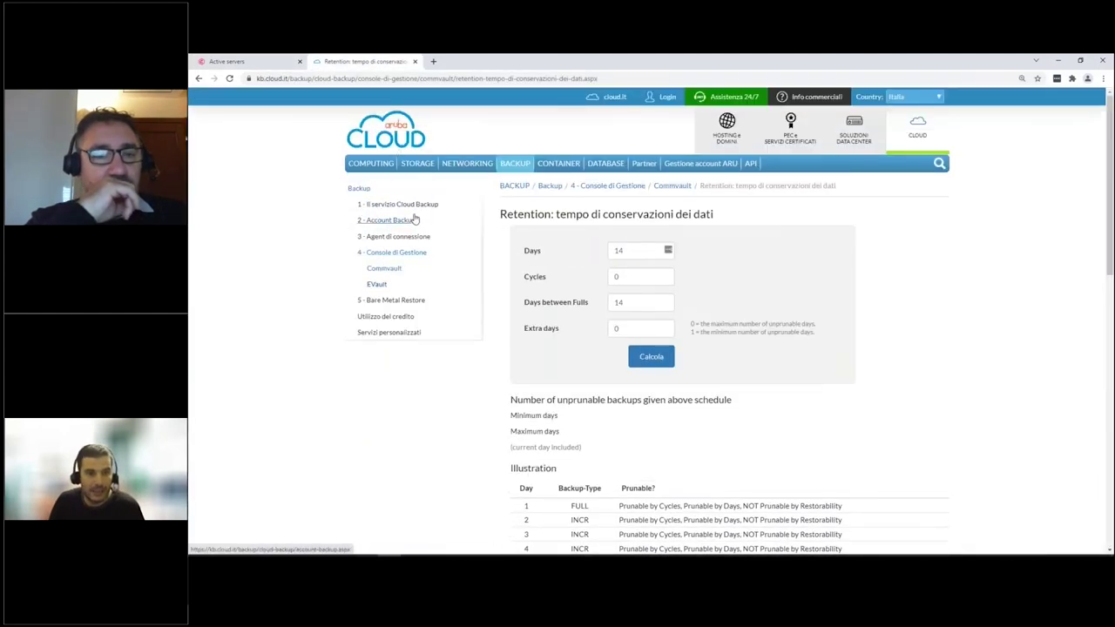
left_click(388, 302)
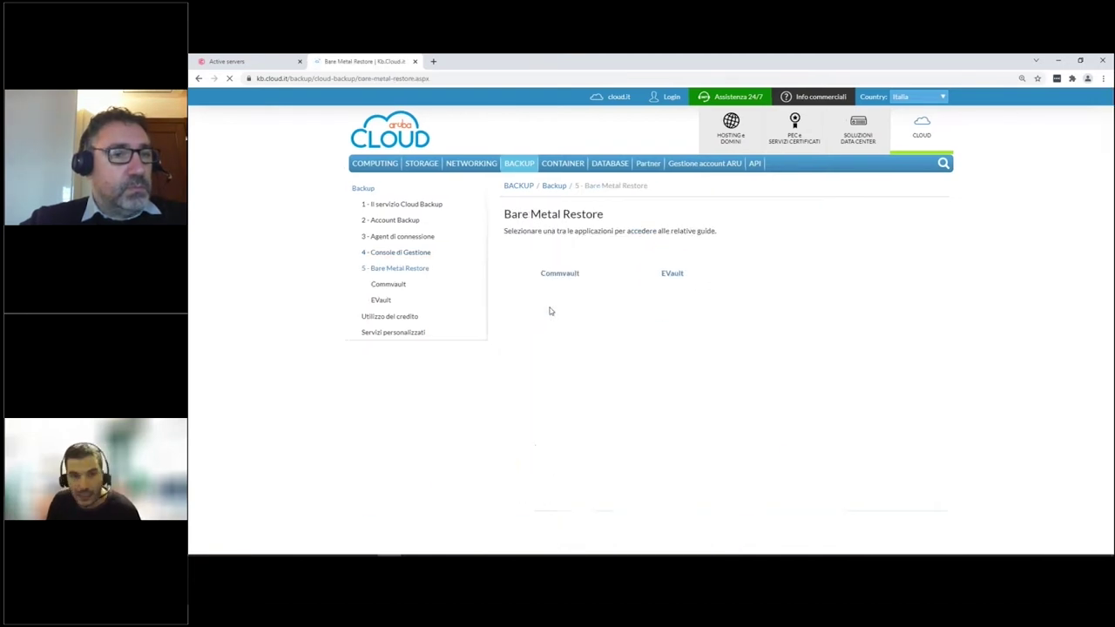
left_click(555, 277)
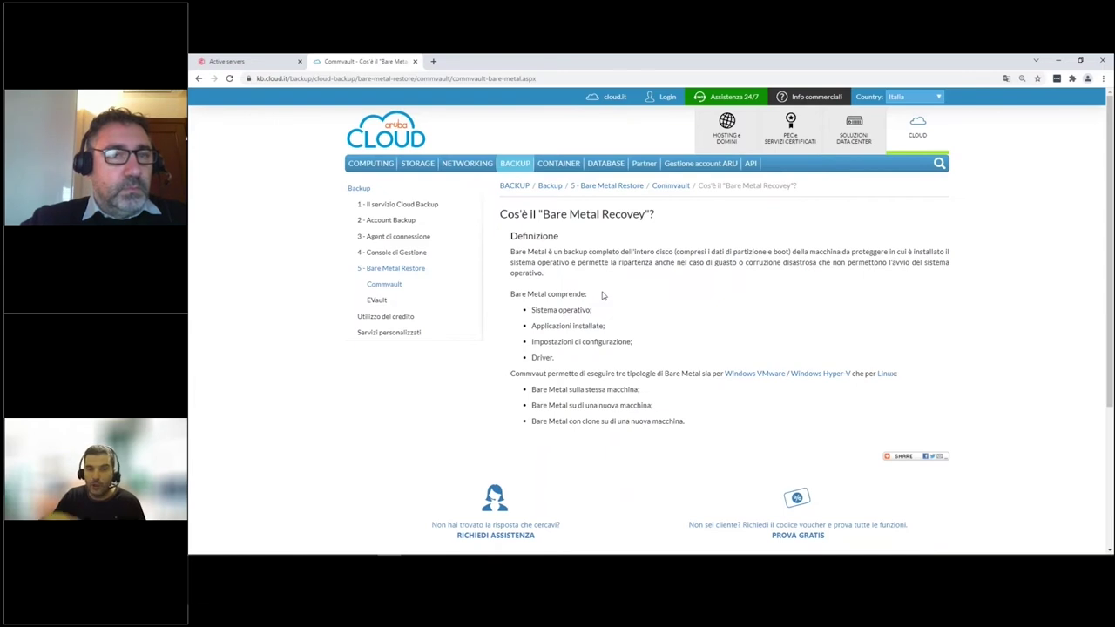
- Return to the Bare Metal Restore section and open Commvault's 1-Touch recovery guide for Windows Cloud Server VMware
left_click(388, 269)
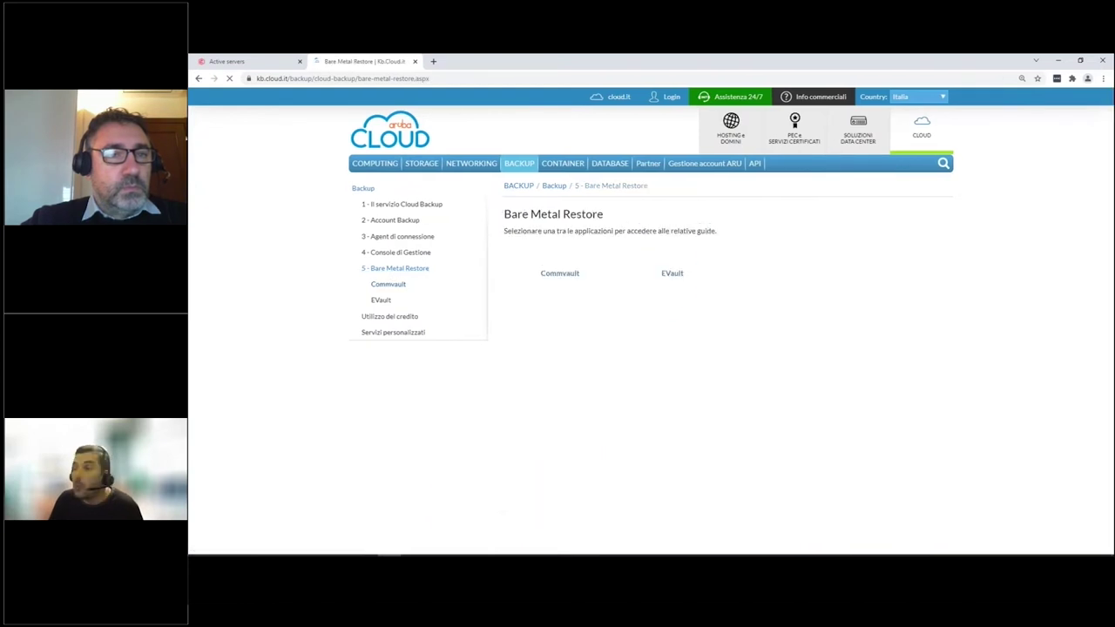
left_click(557, 315)
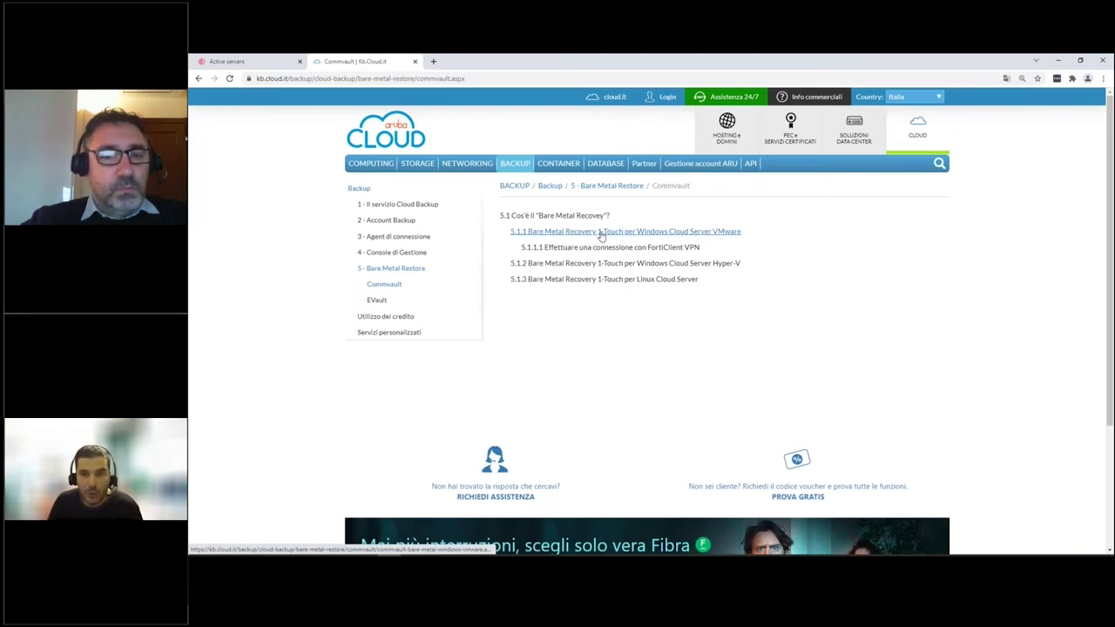
left_click(600, 234)
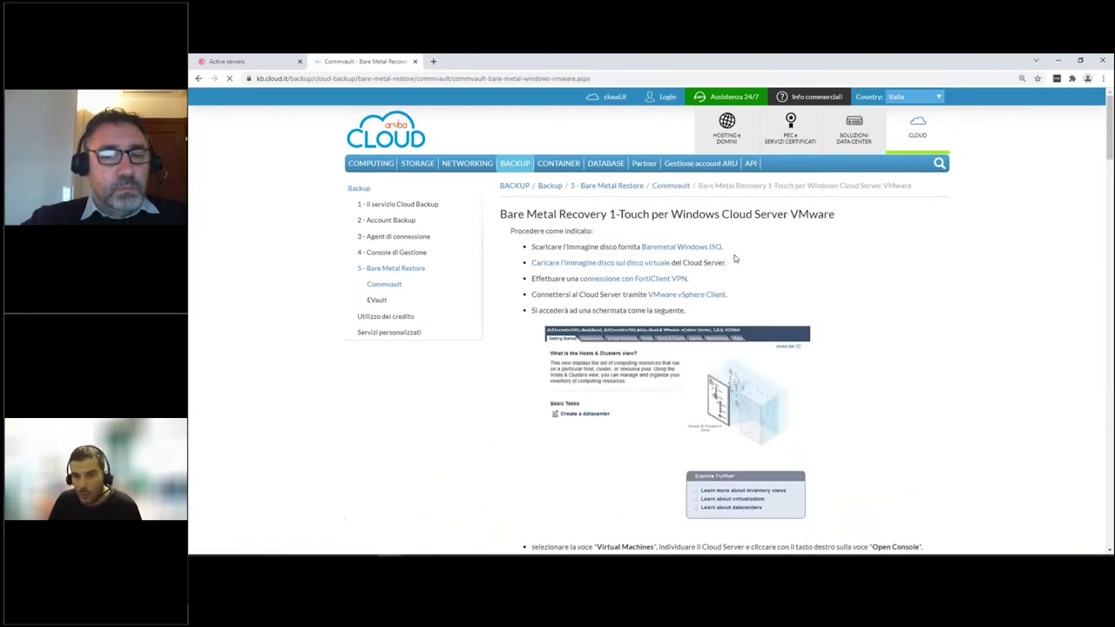
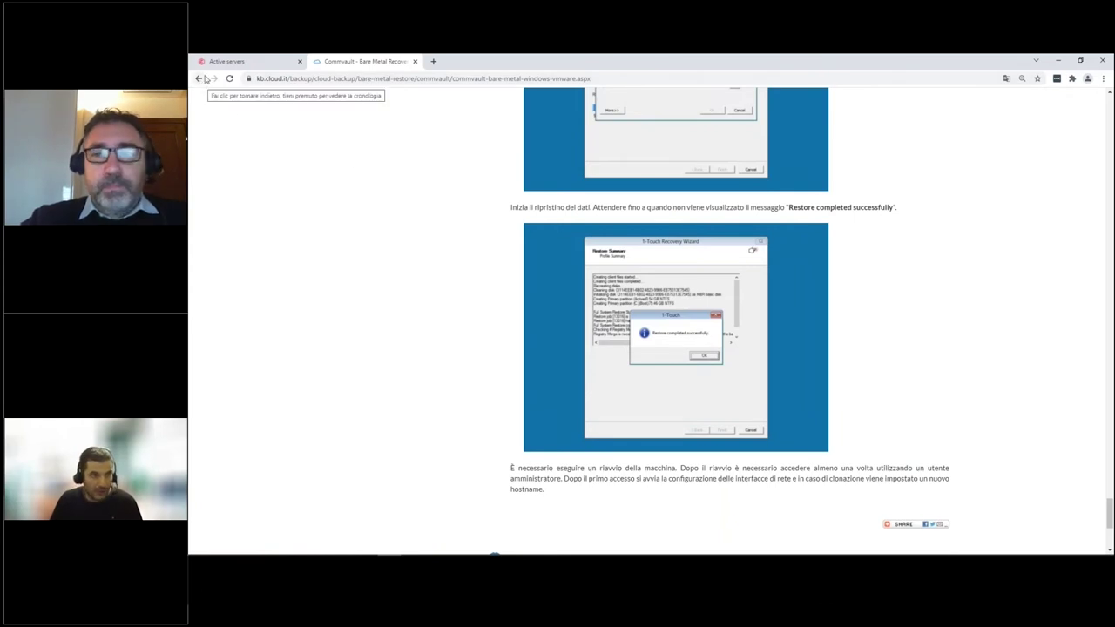
- Switch to Commvault and open the default subclient of the webinar_win2022-01 file server
left_click(238, 62)
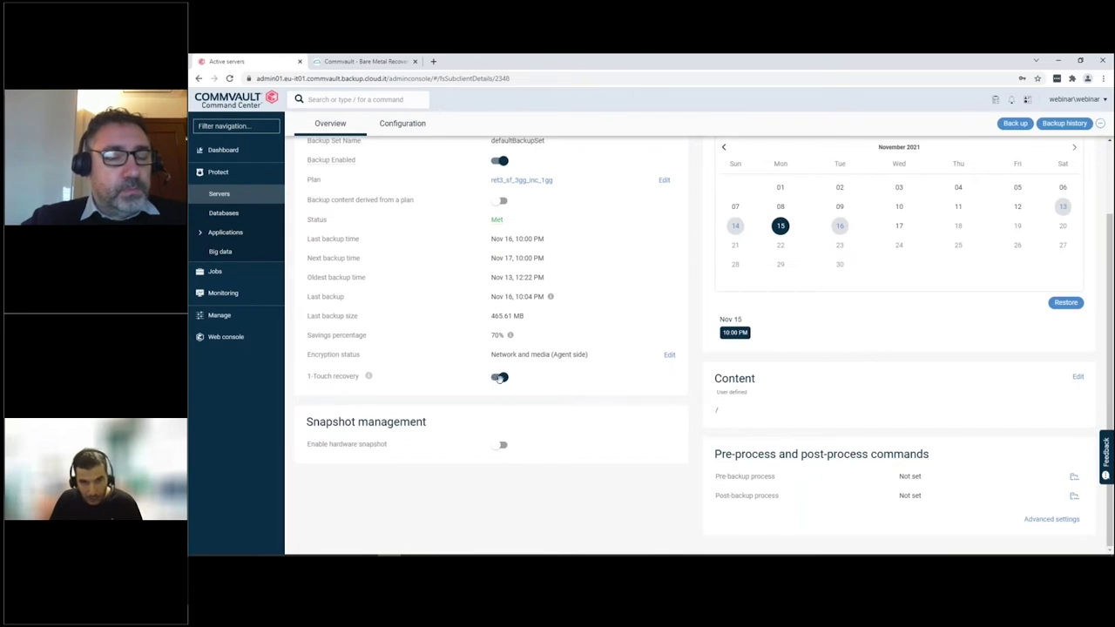
left_click(228, 174)
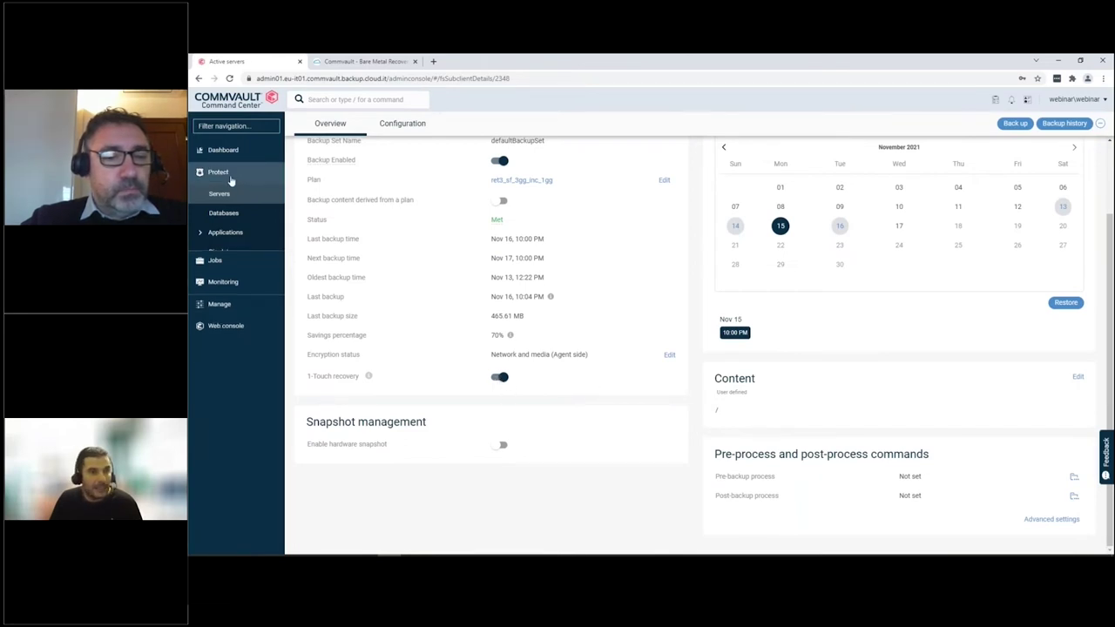
left_click(222, 173)
left_click(219, 193)
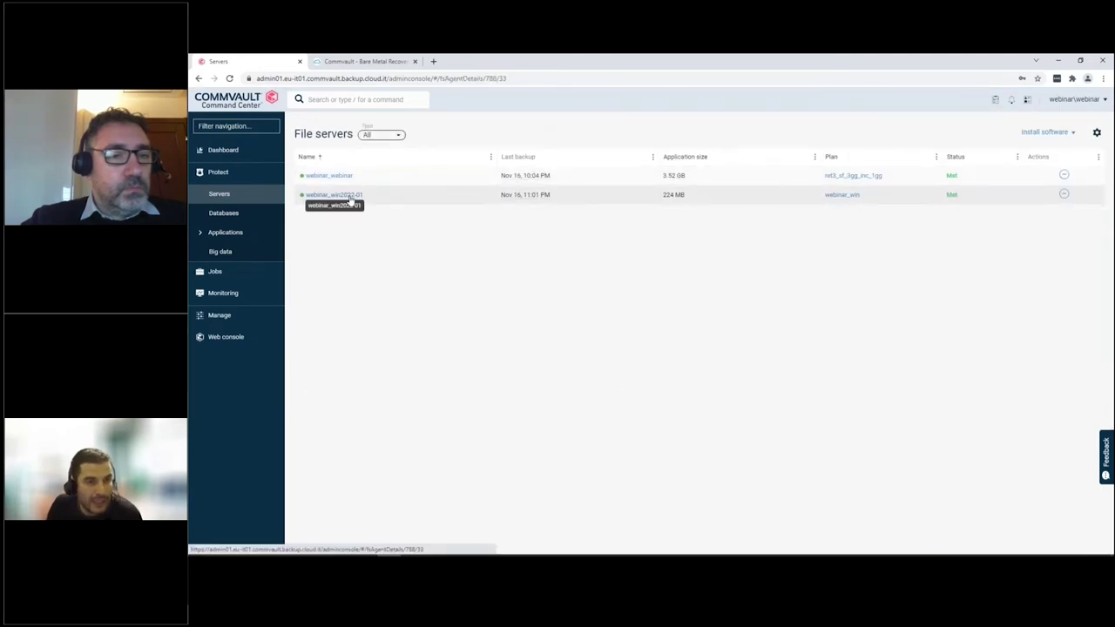
left_click(352, 193)
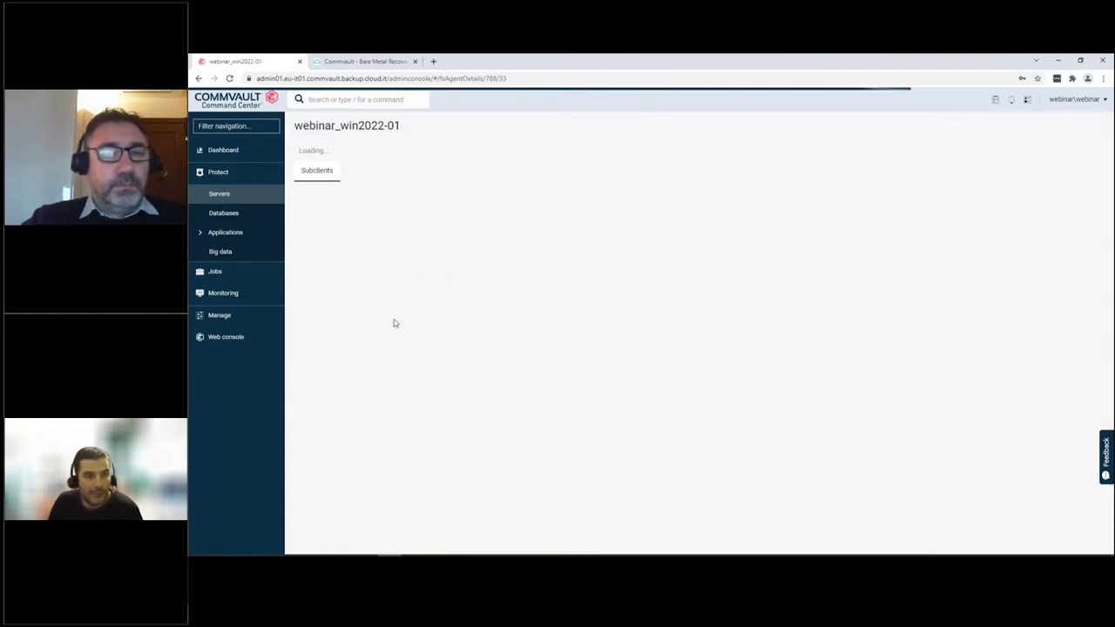
scroll(380, 349, "down", 3)
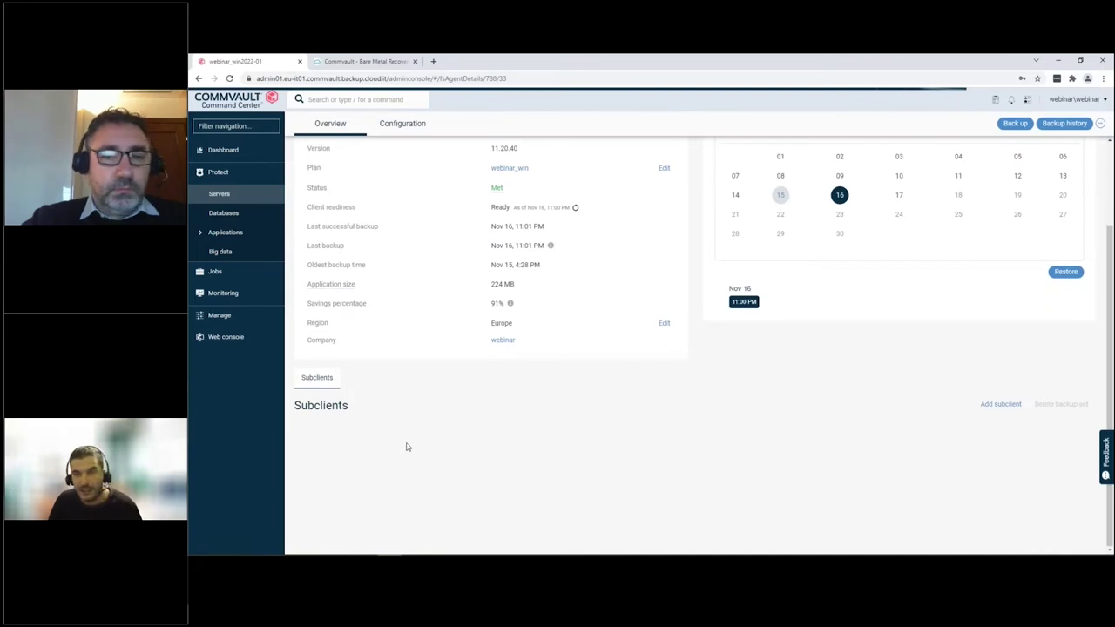
left_click(321, 449)
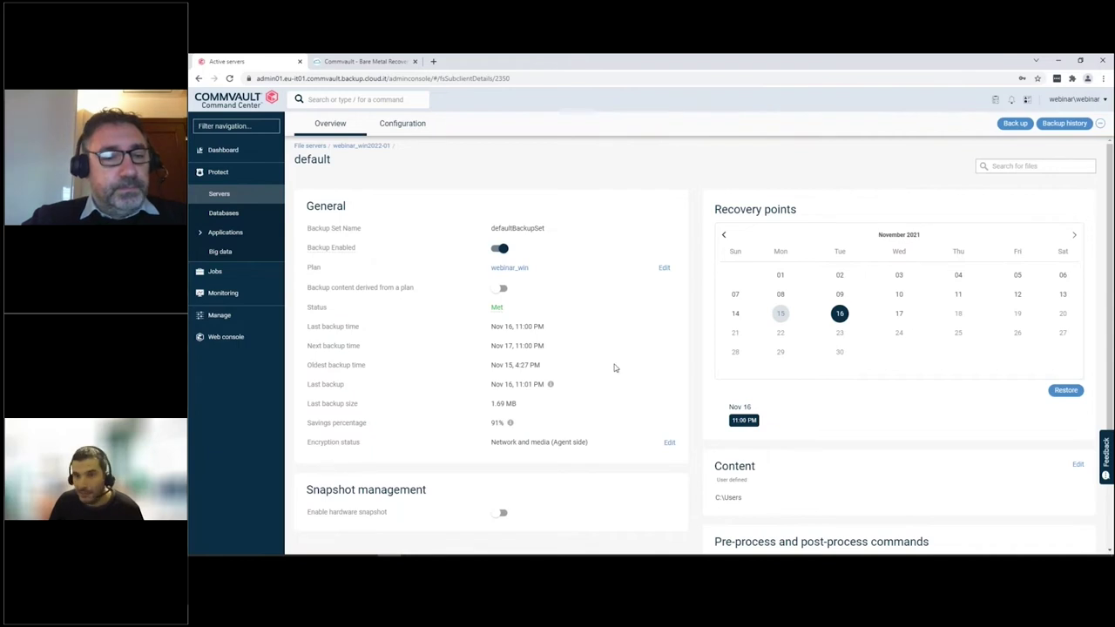
- View the content settings of the webinar_win2022-01 default subclient and close them
scroll(684, 382, "down", 3)
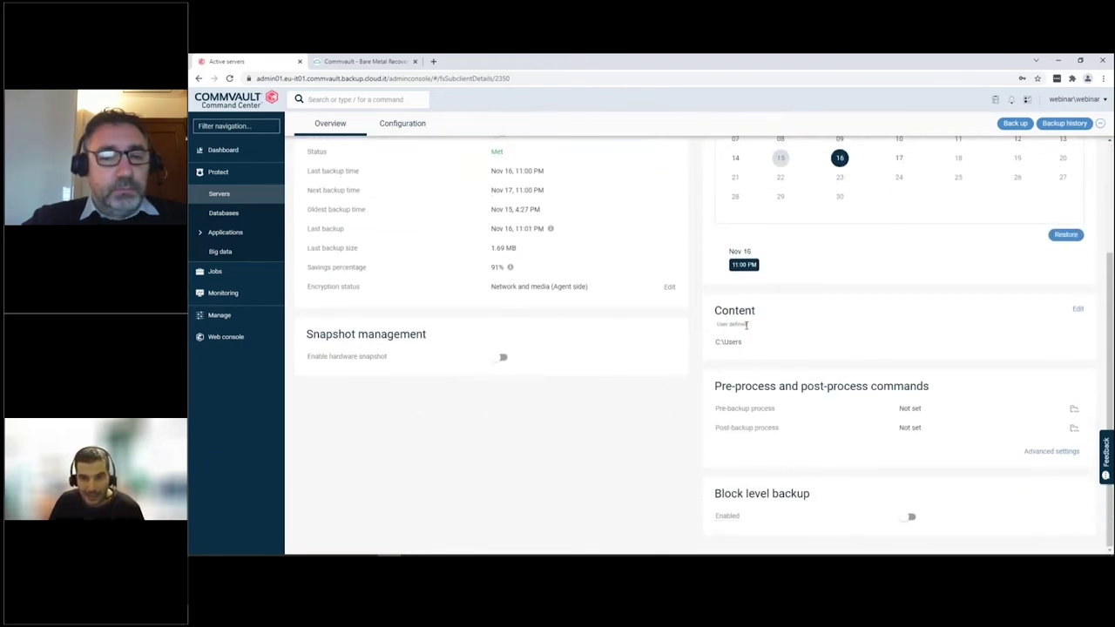
left_click(1077, 310)
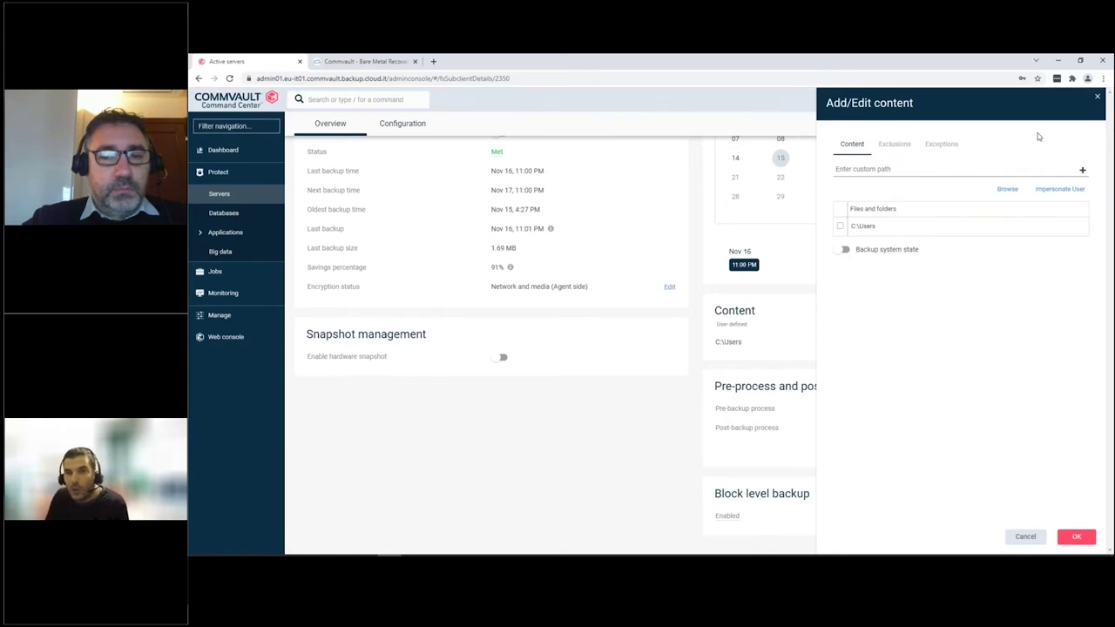
left_click(1097, 95)
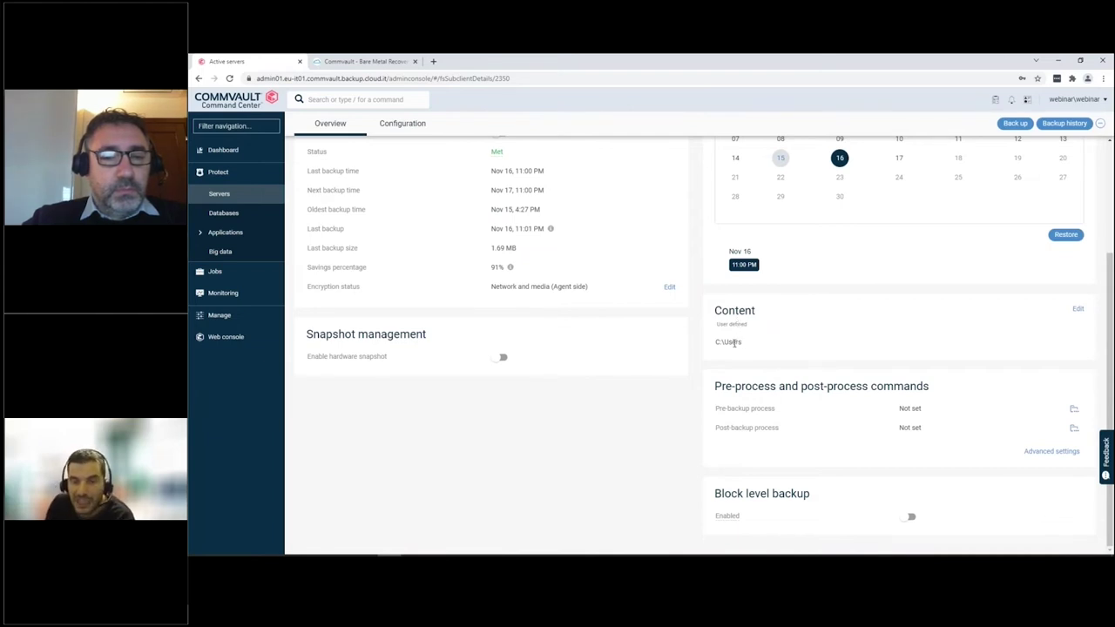
- Reopen the subclient's content settings, turn on Backup system state, and close them without saving
left_click(1076, 310)
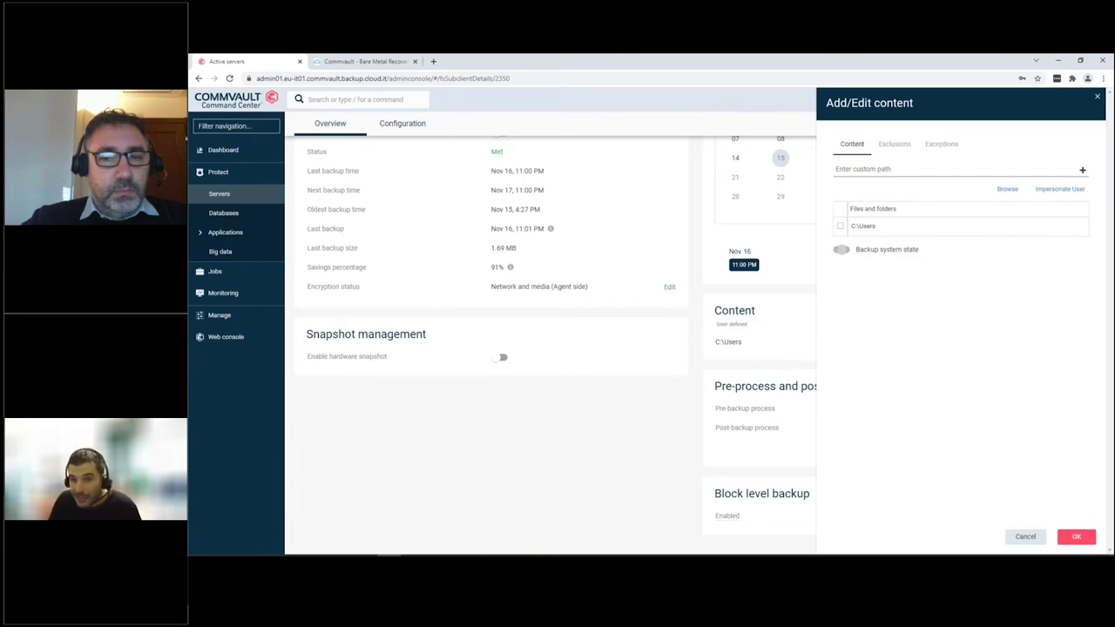
left_click(842, 250)
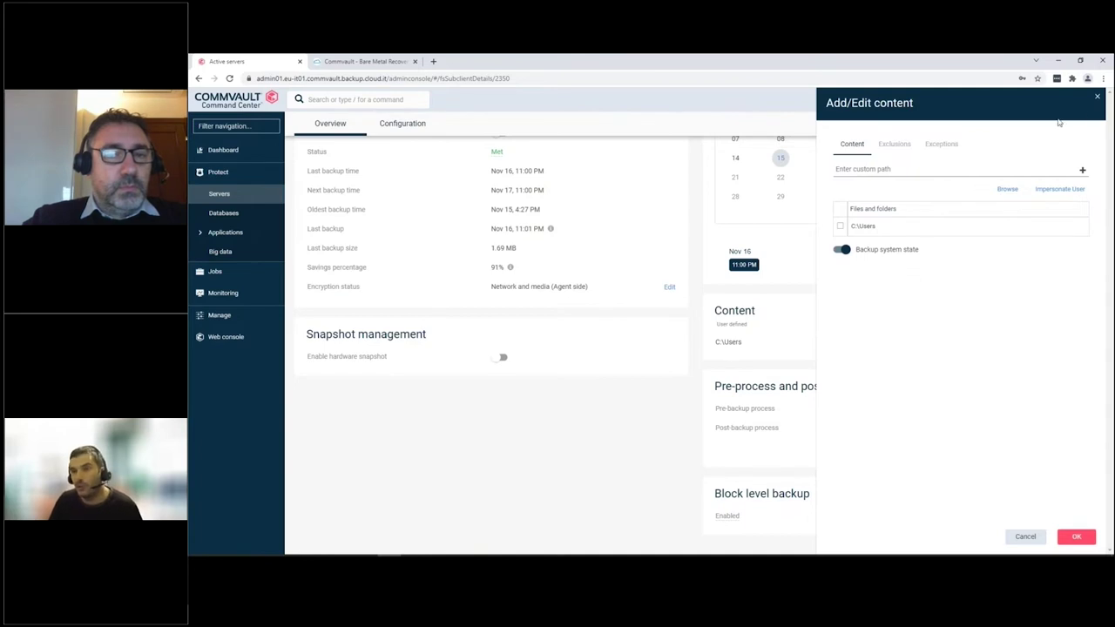
left_click(1095, 98)
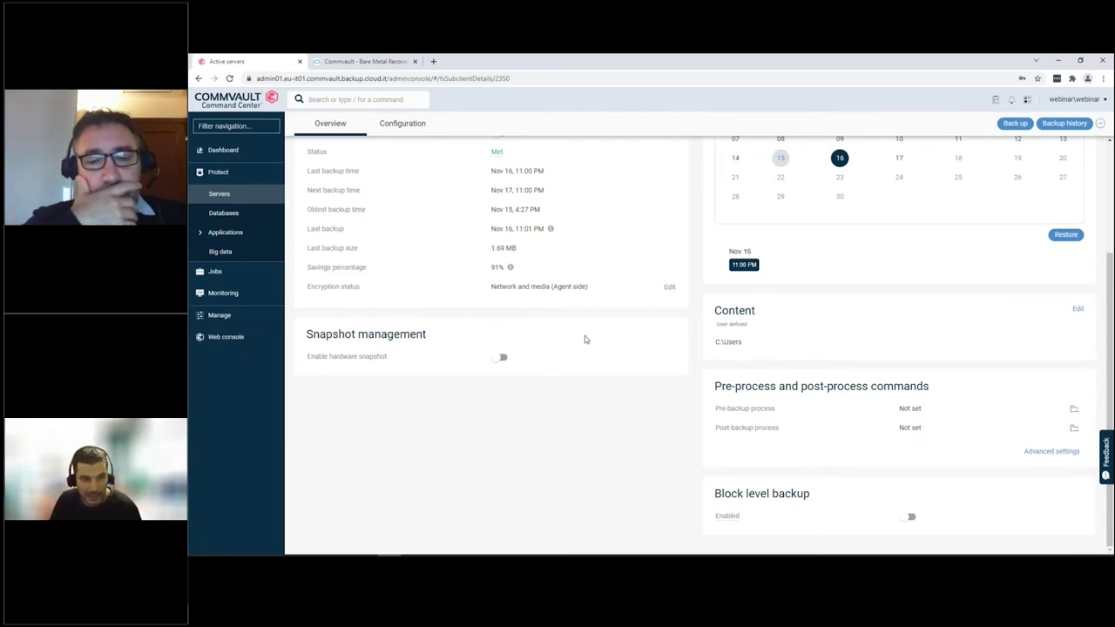
- Open the default subclient of the webinar_webinar file server
left_click(236, 197)
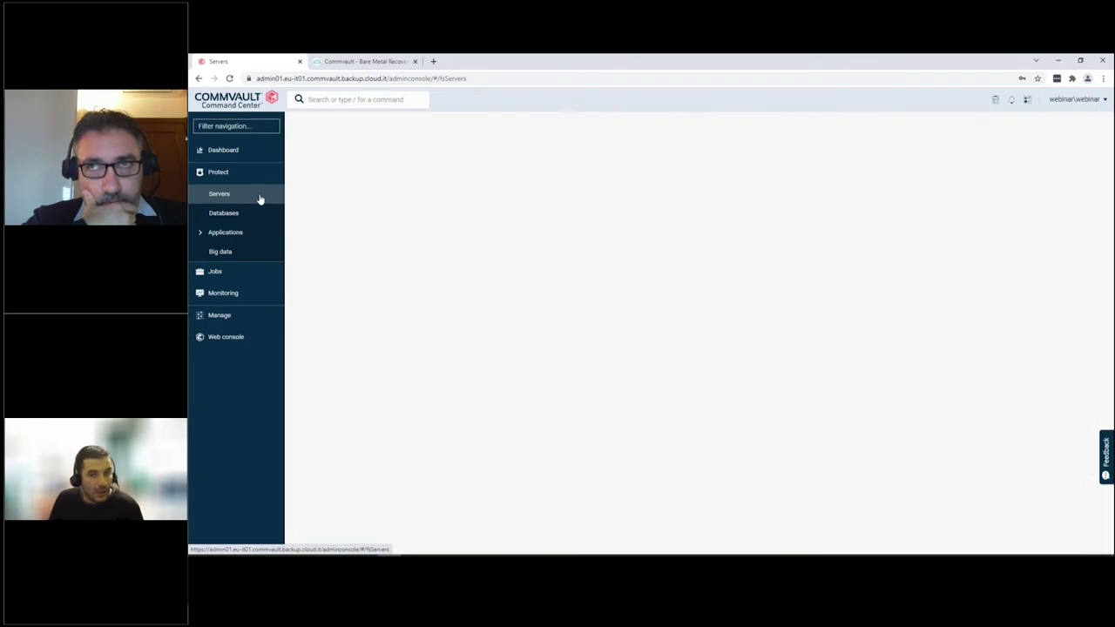
left_click(346, 178)
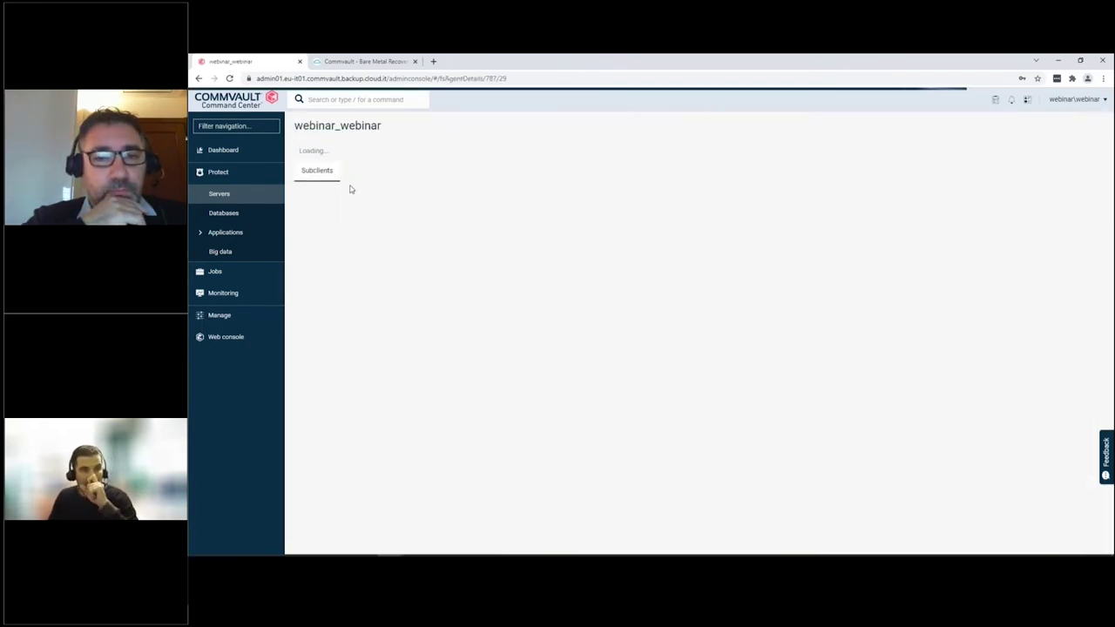
scroll(352, 488, "down", 2)
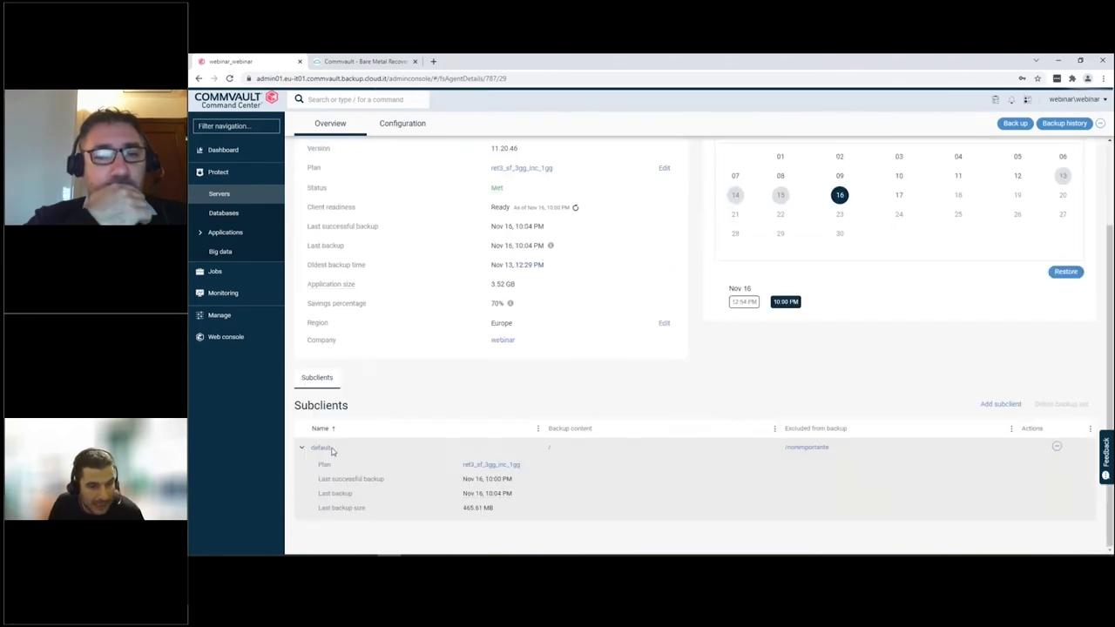
left_click(335, 449)
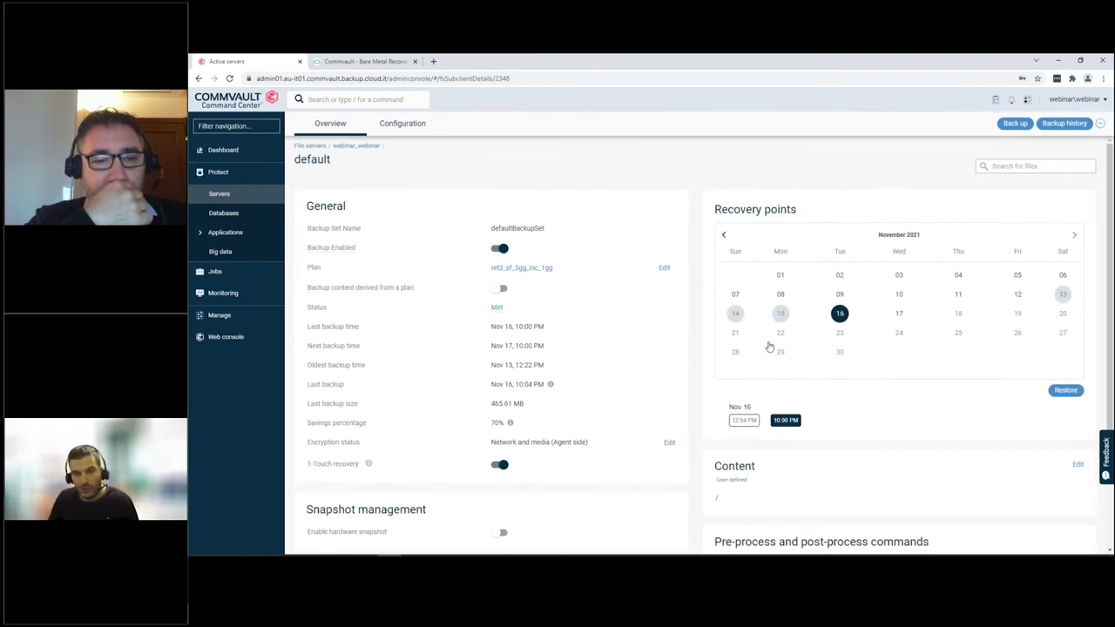
- View the default subclient's backup content and its exclusions
scroll(766, 357, "down", 1)
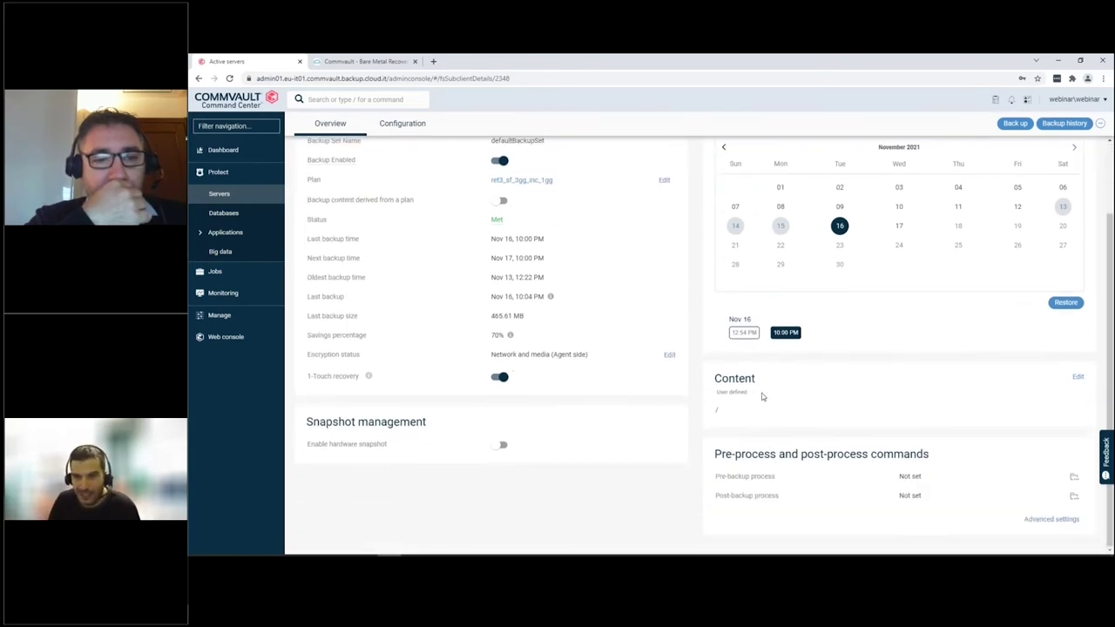
left_click(1078, 377)
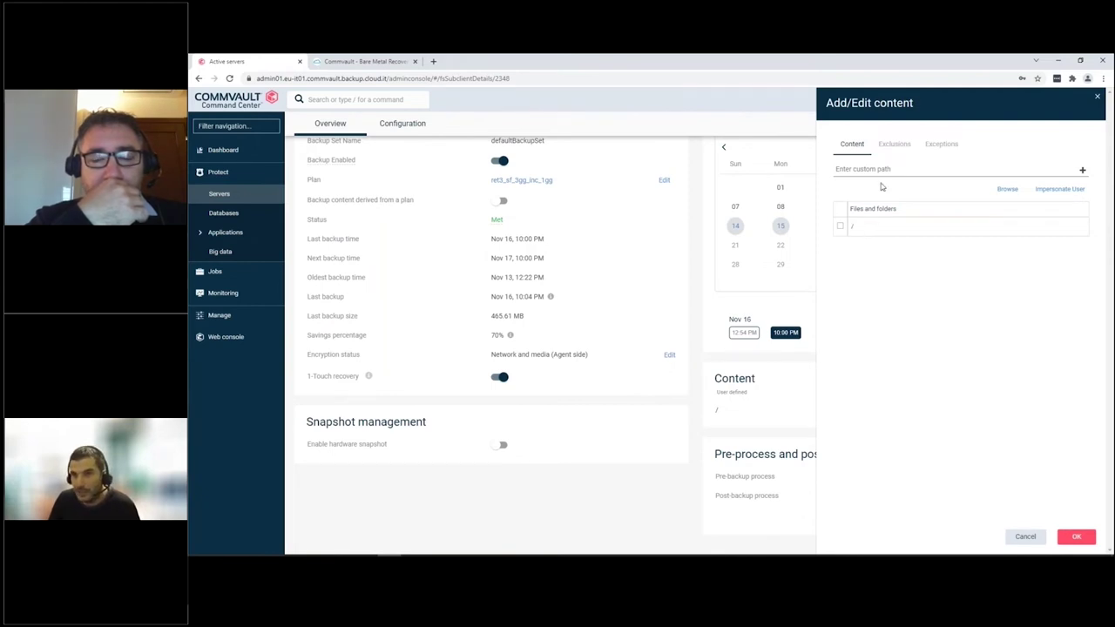
left_click(888, 144)
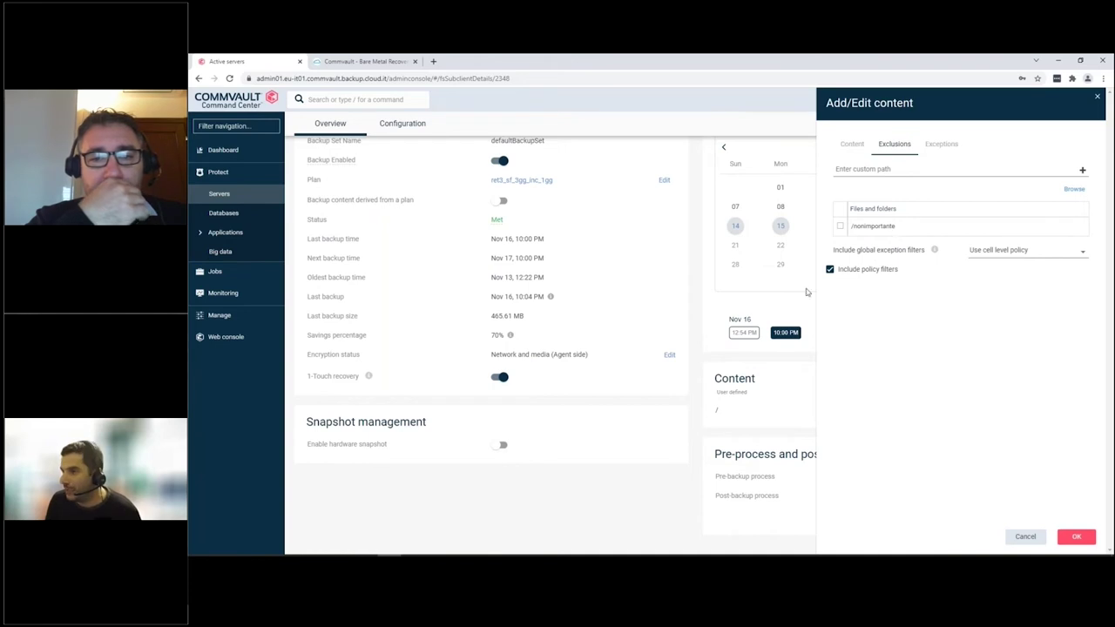
- Switch to the Linux server's PuTTY terminal, list the root directory, and highlight the importante and nonimportante folders
left_click(331, 555)
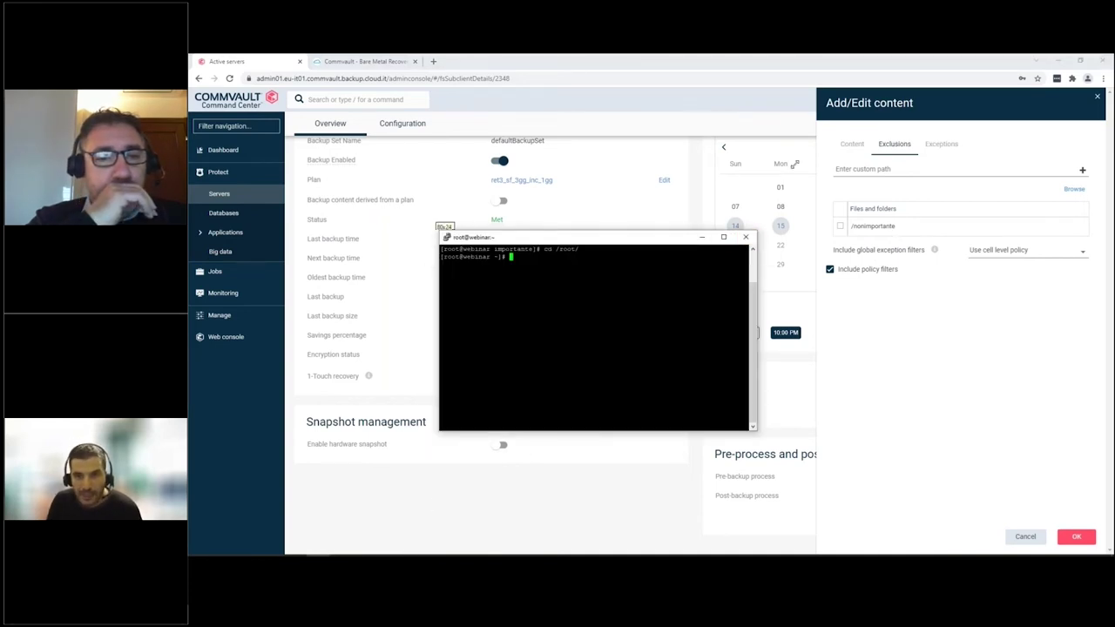
left_click_drag(757, 232, 798, 155)
type("ls -l")
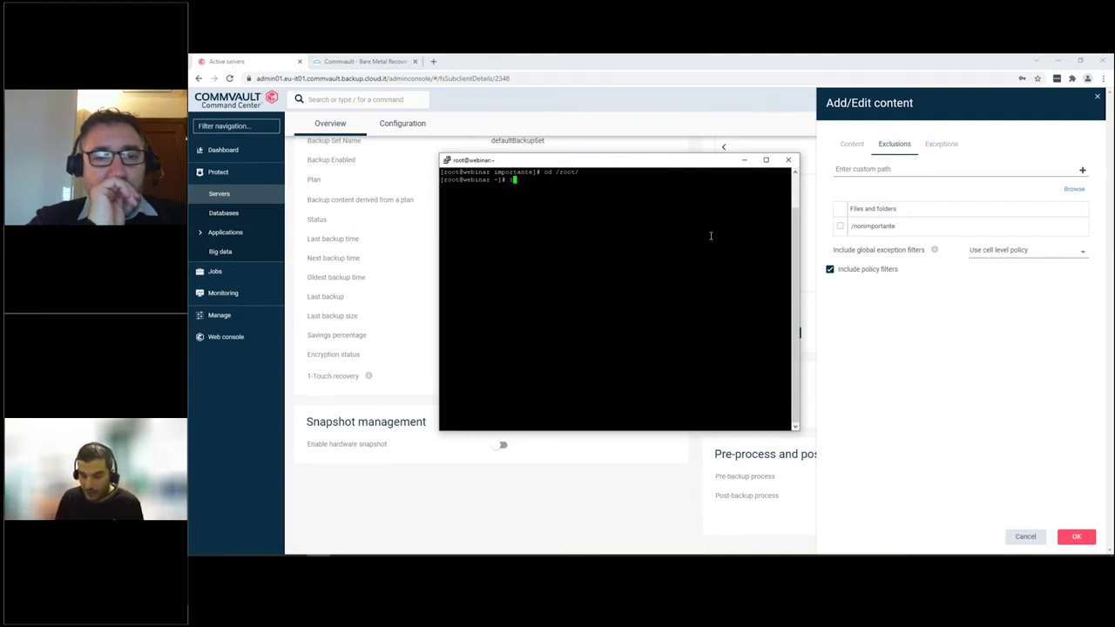
key("BackSpace")
key("BackSpace")
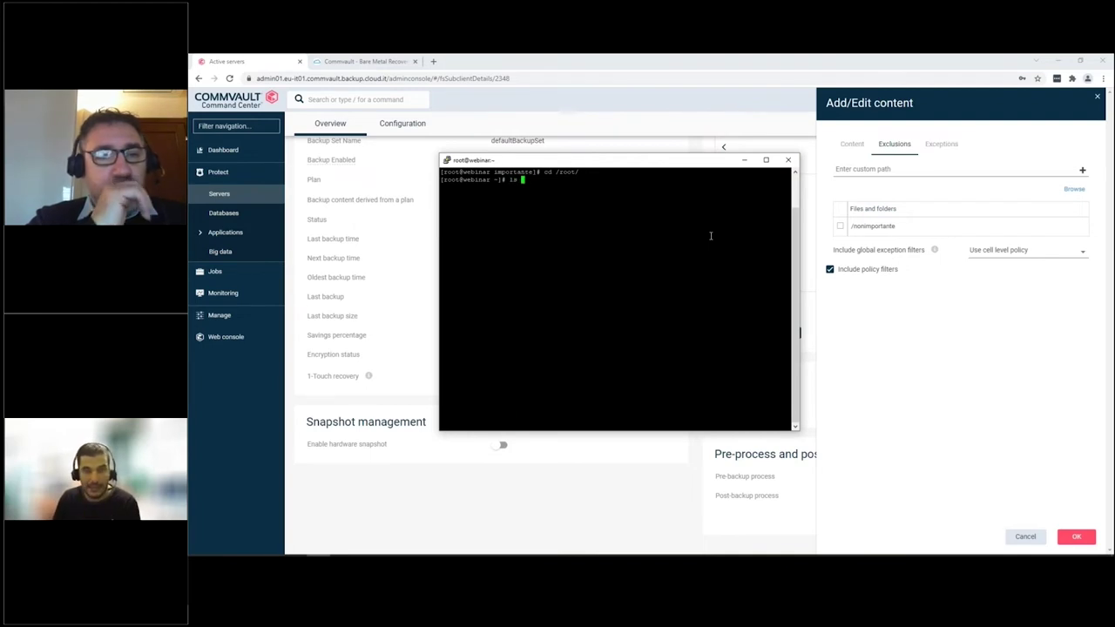
type("/")
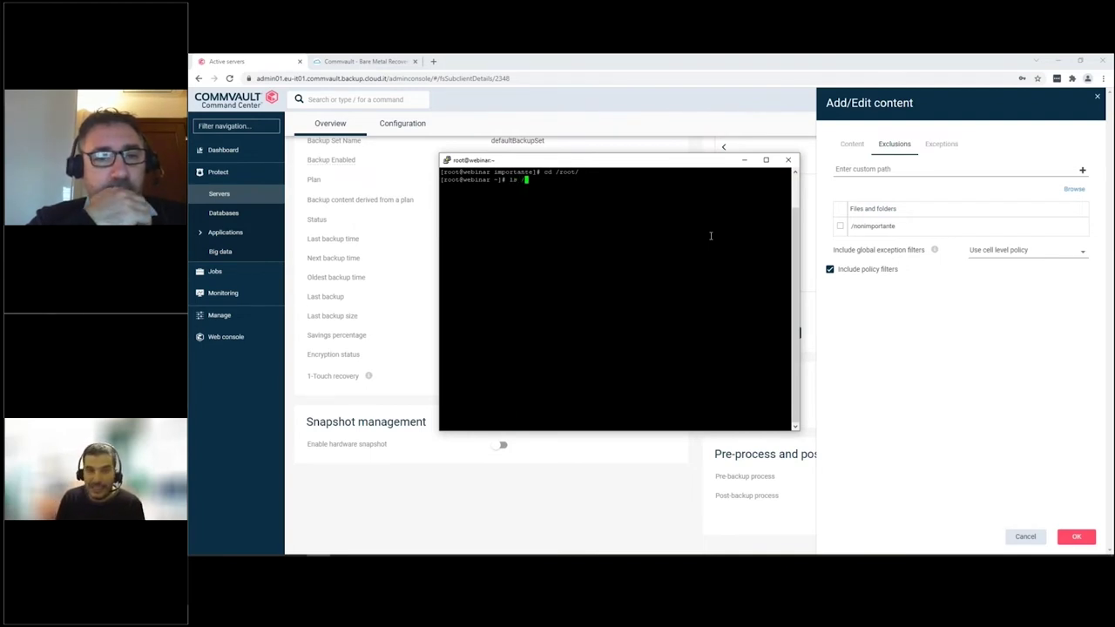
key("Return")
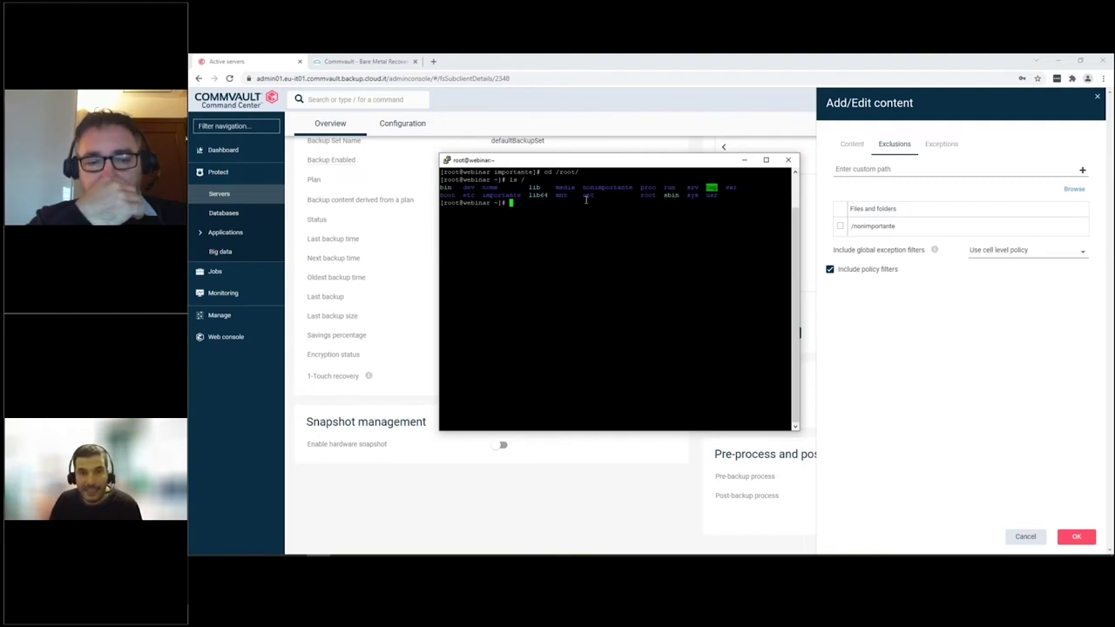
left_click_drag(484, 195, 521, 195)
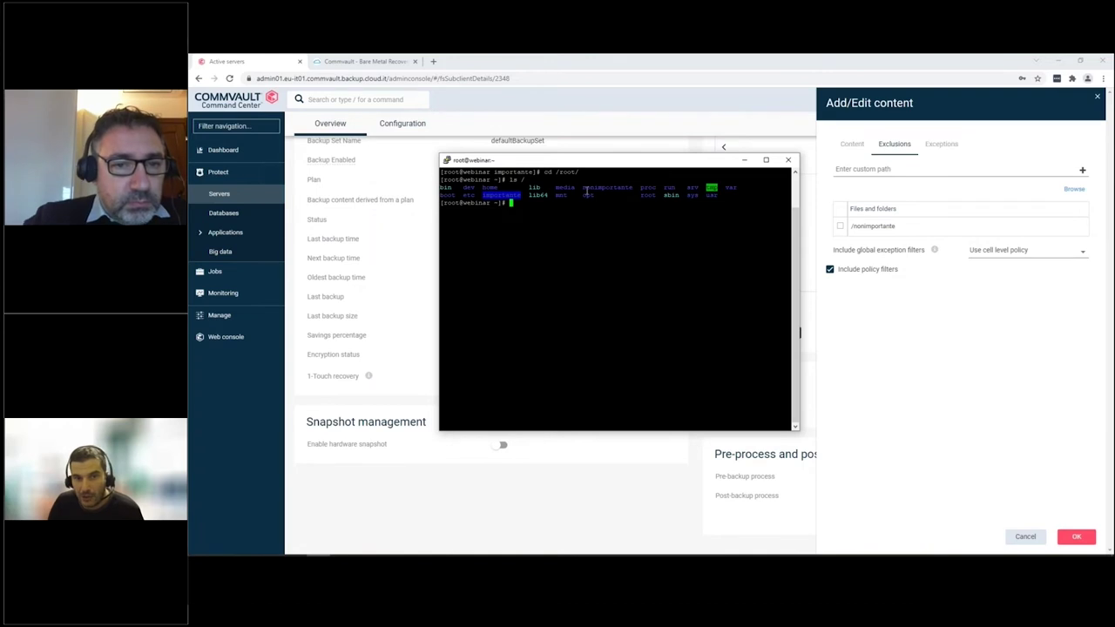
left_click_drag(584, 187, 634, 188)
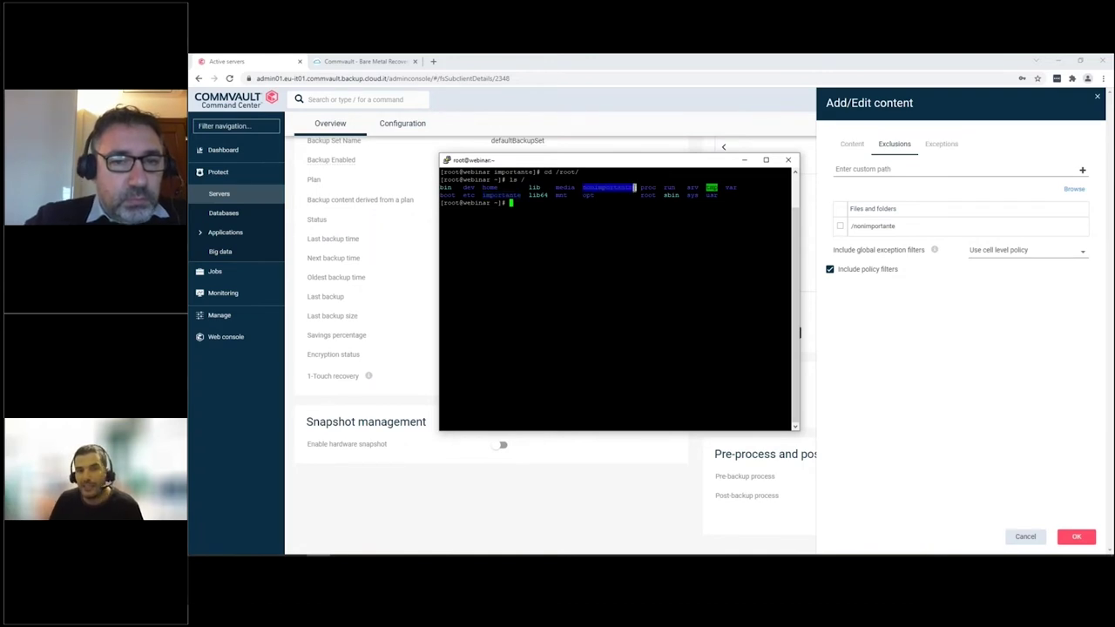
left_click(592, 211)
- Change to the /importante directory and list its files
type("cd import")
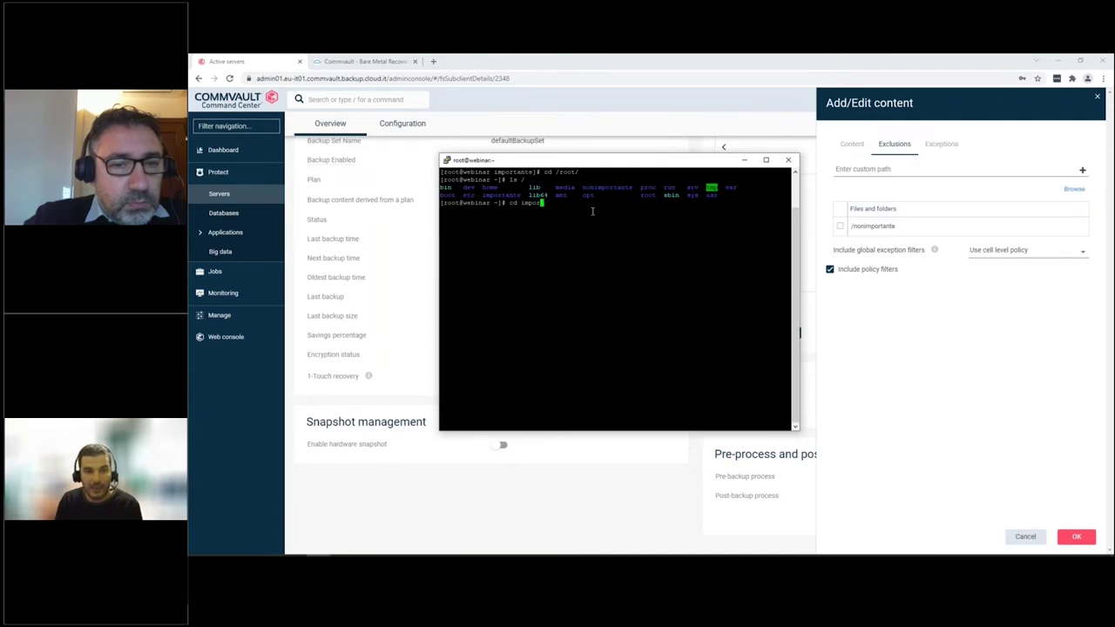
key("BackSpace")
key("BackSpace")
key("BackSpace")
key("BackSpace")
key("BackSpace")
key("BackSpace")
type("/importante")
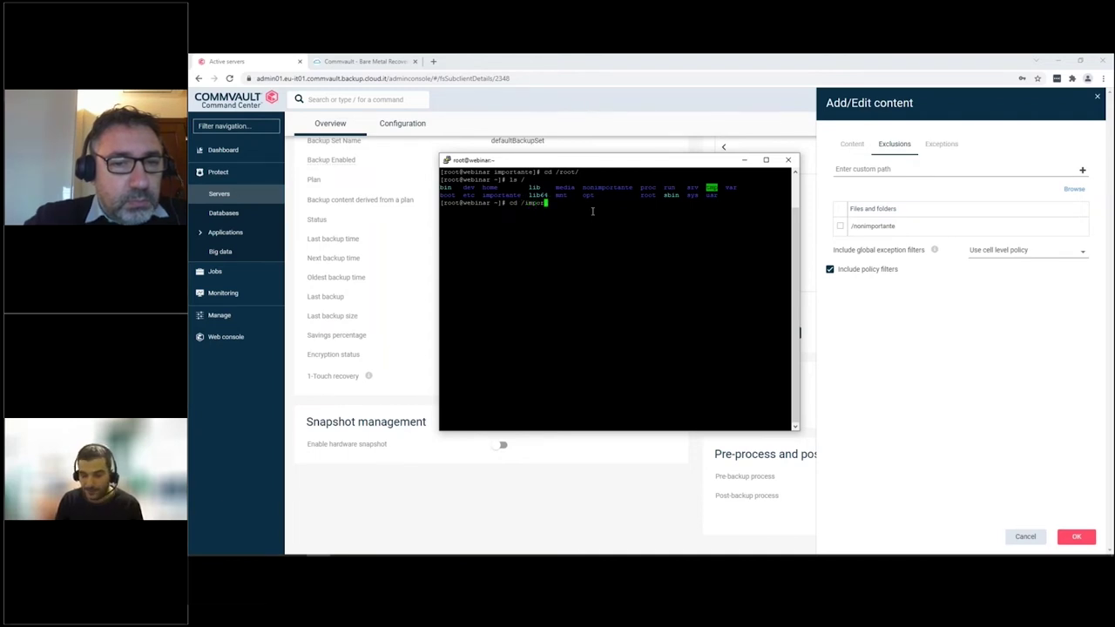
key("Return")
type("ls")
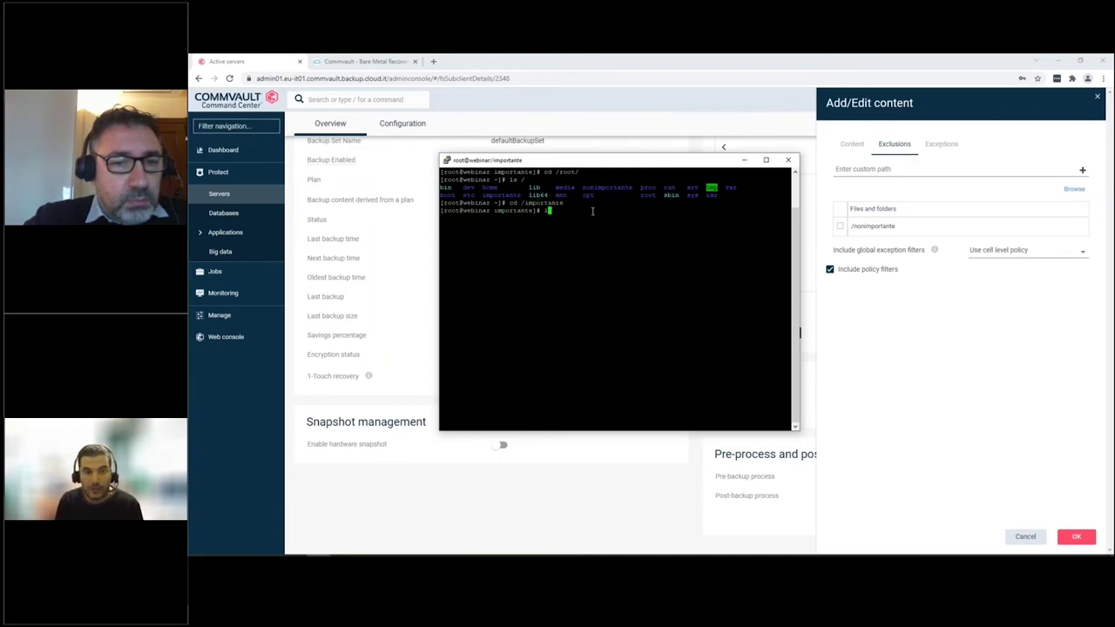
key("Return")
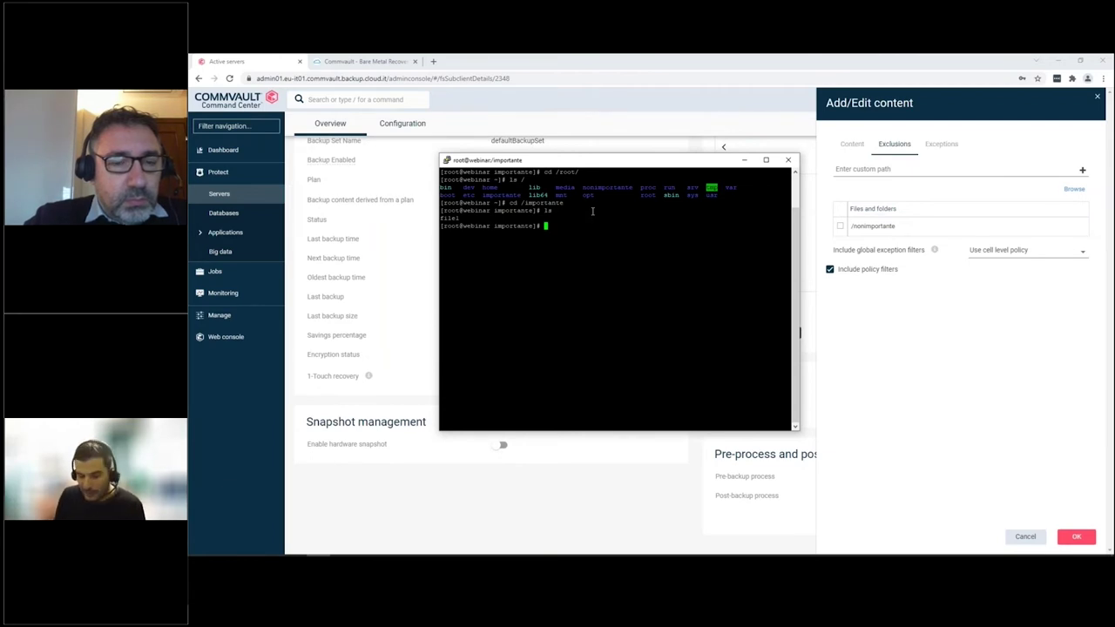
- Remove file1 from /importante, confirming the deletion, and list the directory again
type("rm file1")
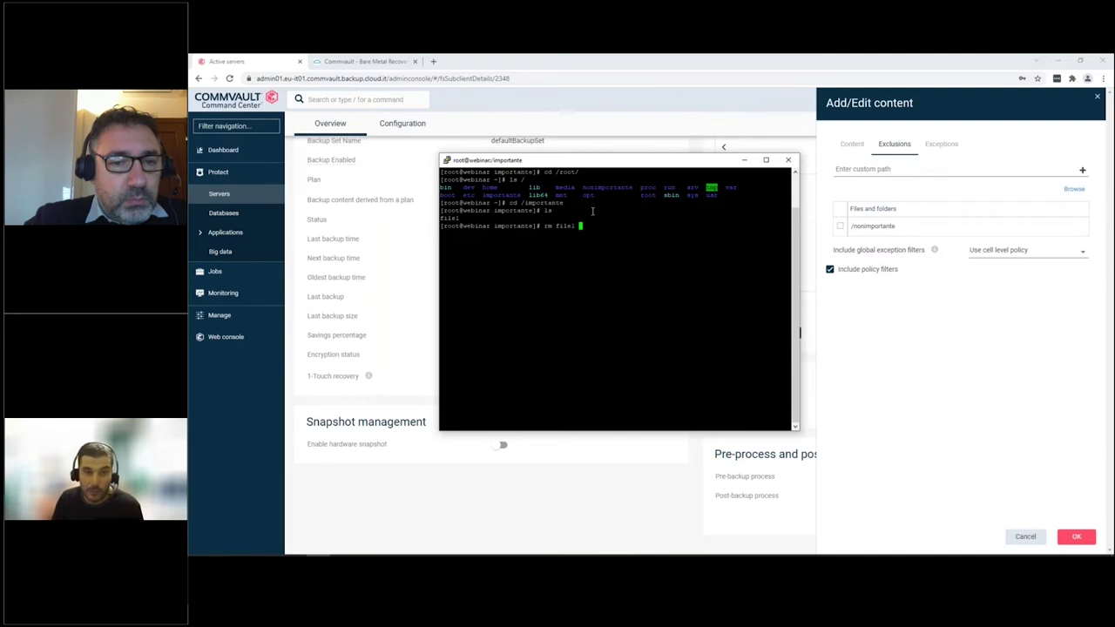
key("Return")
type("y")
key("Return")
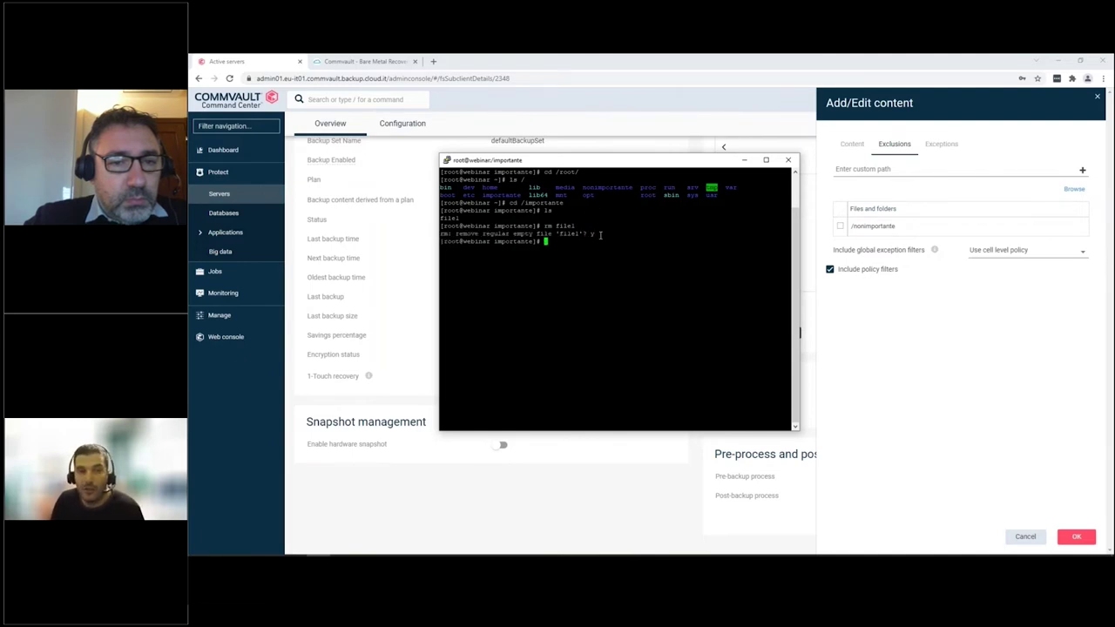
type("ls")
key("Return")
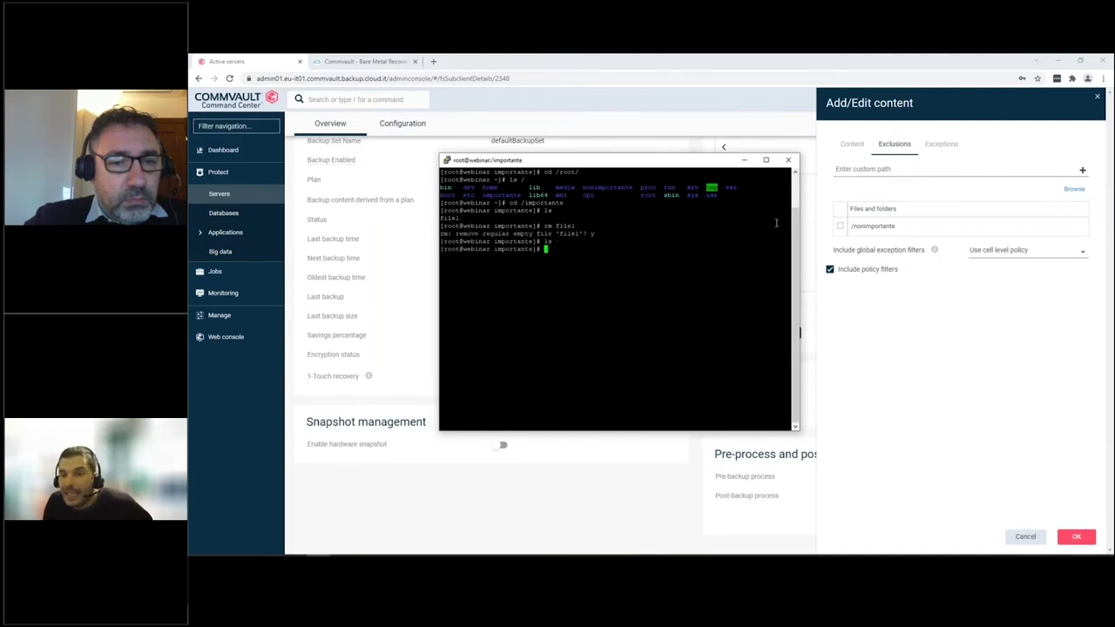
- Switch back to Commvault, close the content settings, and select the November 15 recovery point
left_click(915, 194)
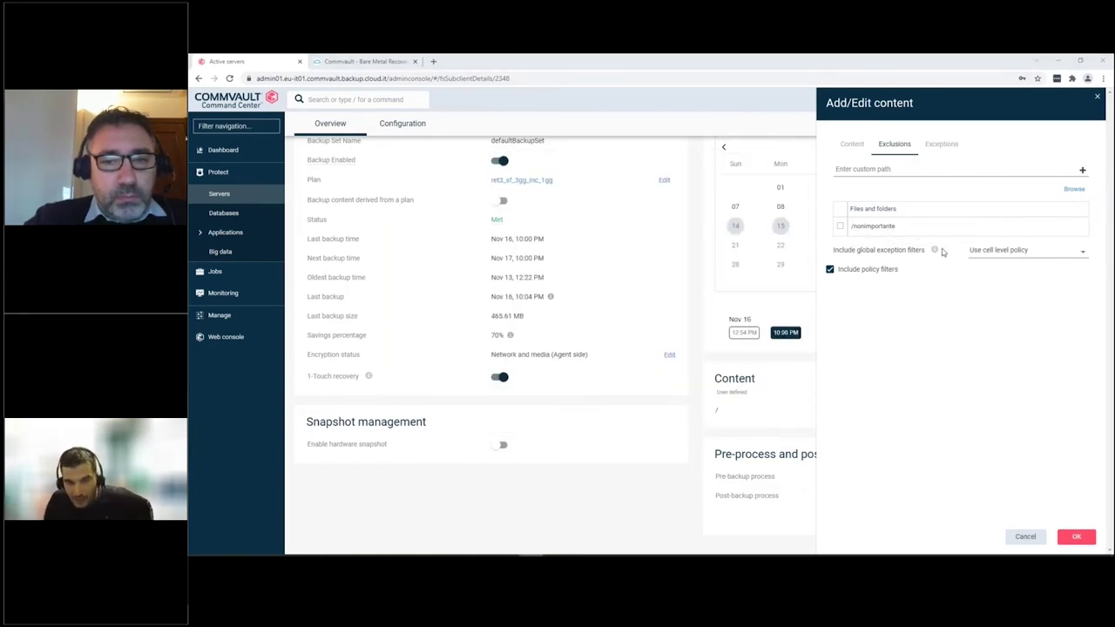
left_click(1096, 100)
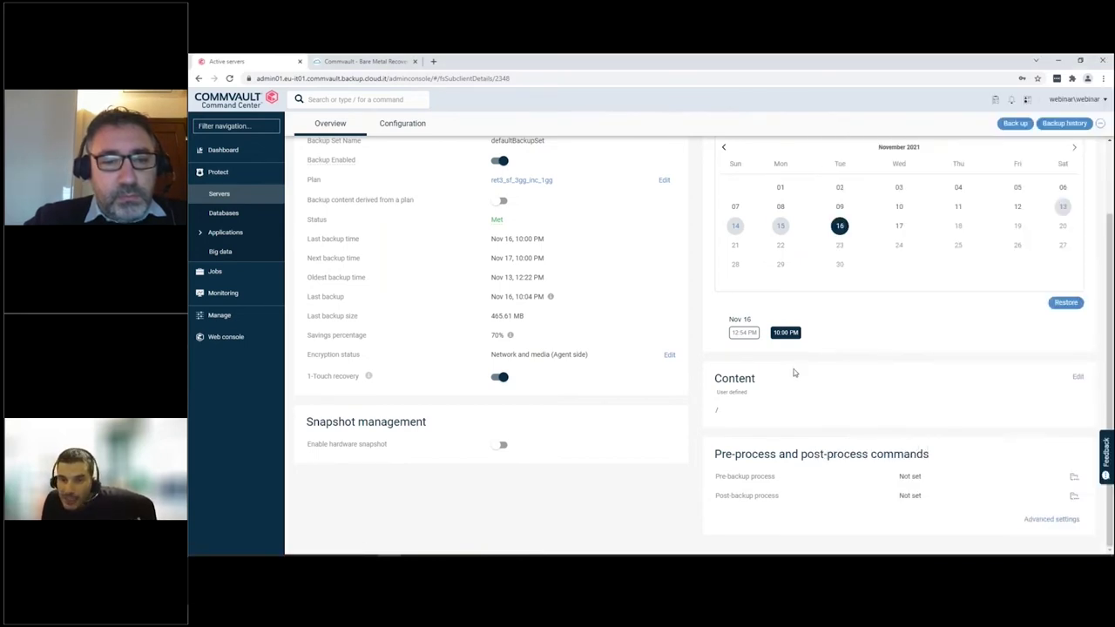
scroll(802, 378, "up", 1)
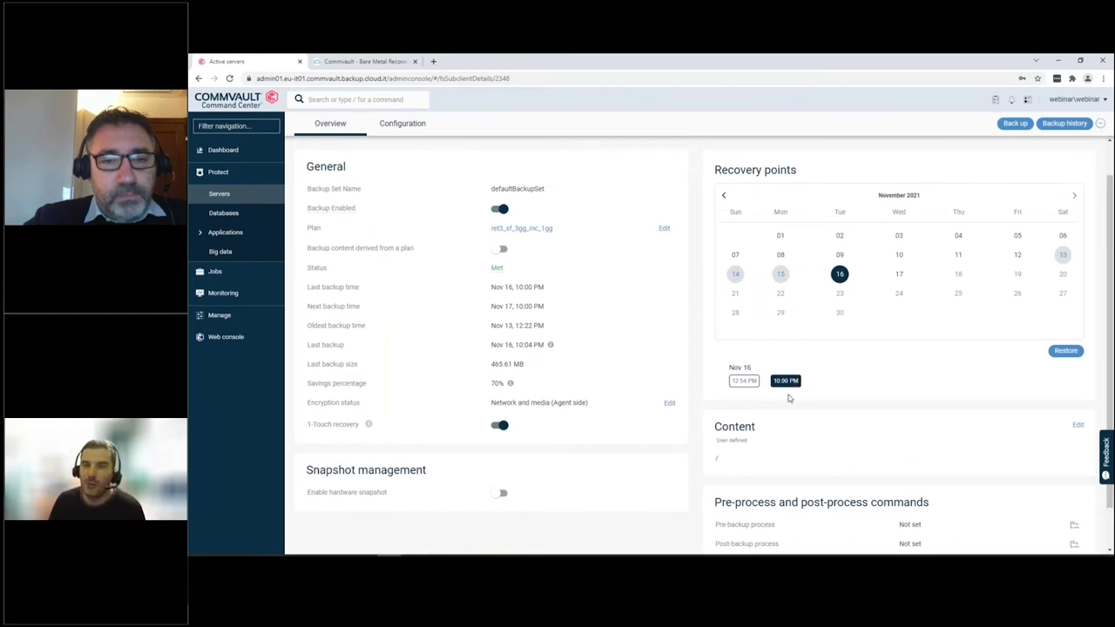
left_click(782, 276)
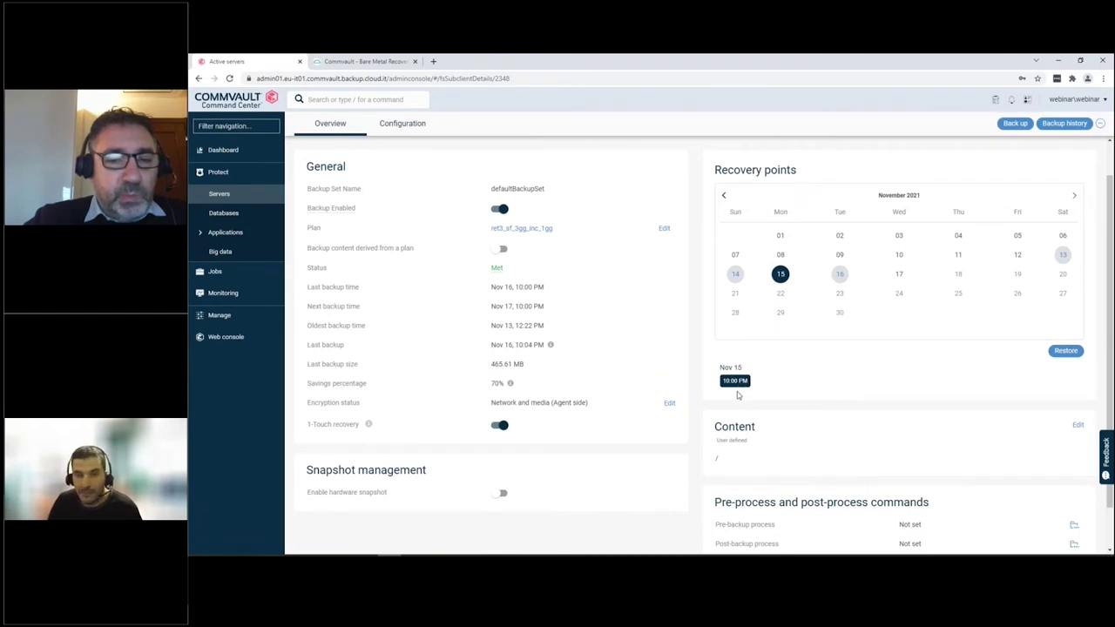
- Restore file1 from the importante folder of the November 15 backup to its original folder on webinar_webinar
left_click(1064, 353)
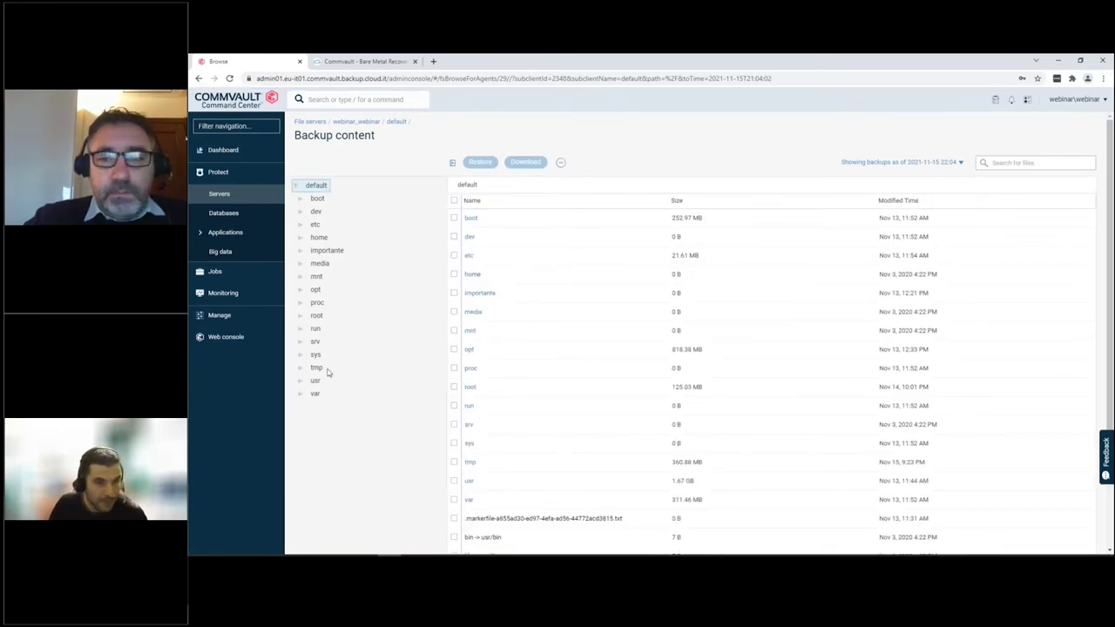
left_click(337, 254)
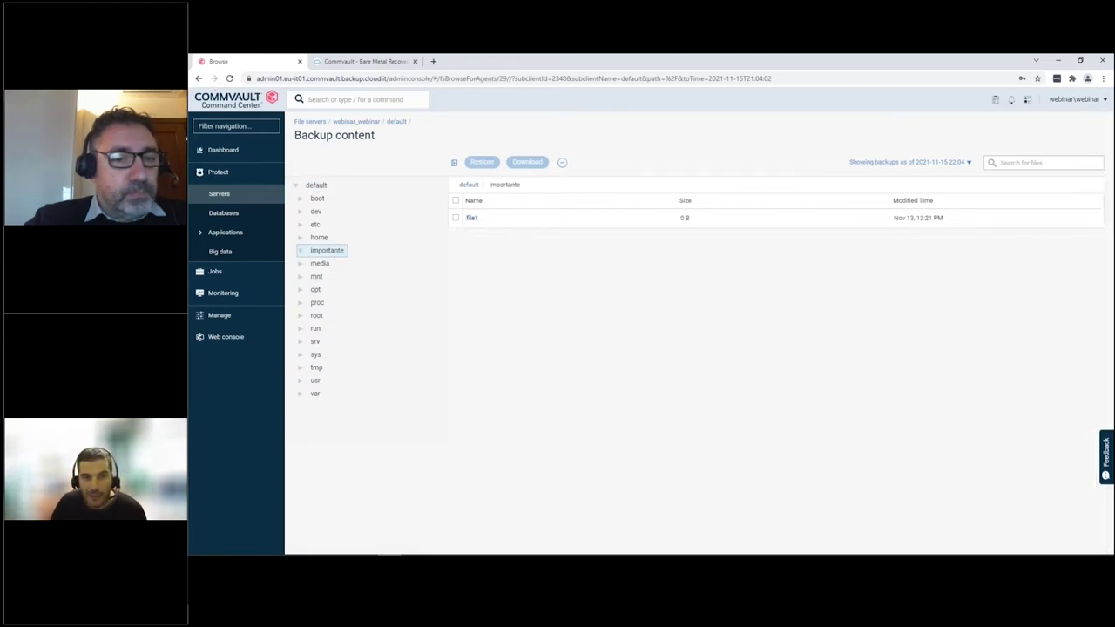
left_click(454, 219)
left_click(480, 165)
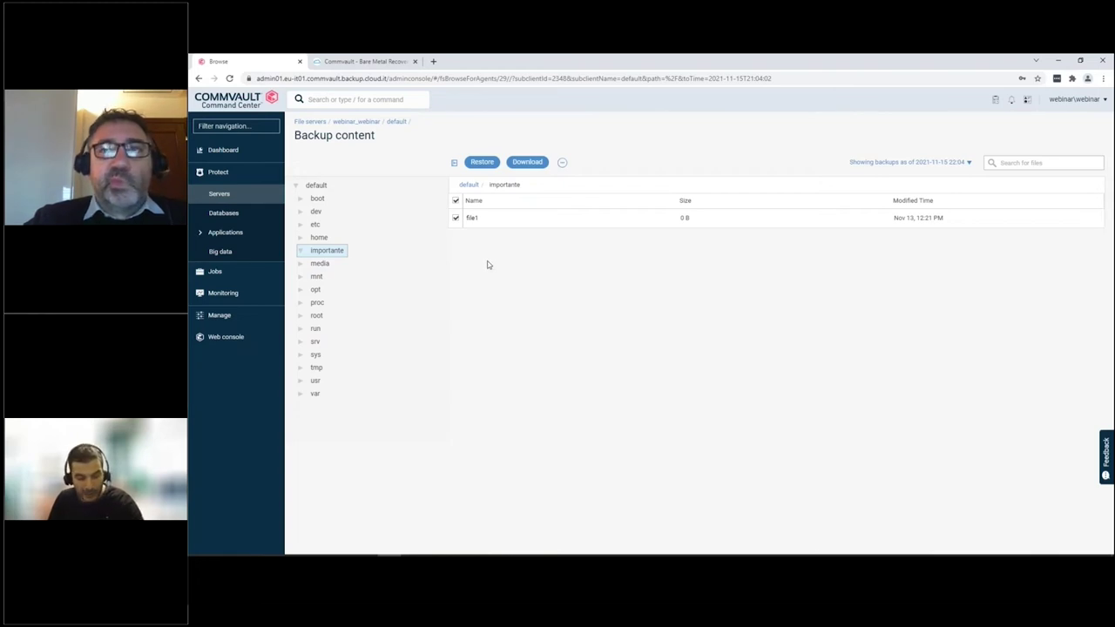
left_click(483, 163)
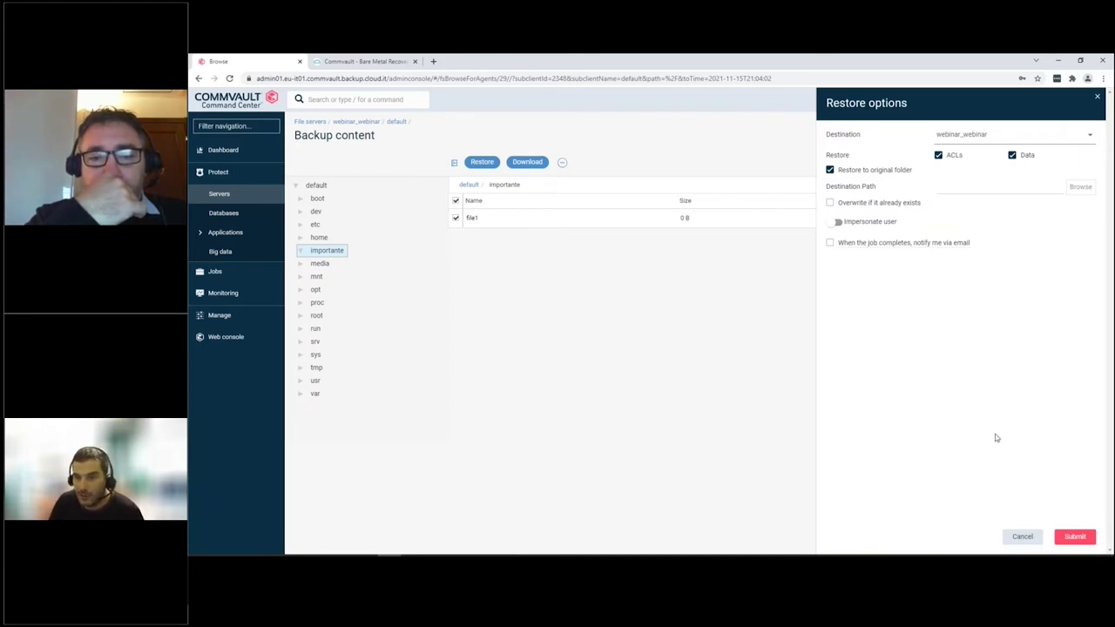
left_click(1075, 537)
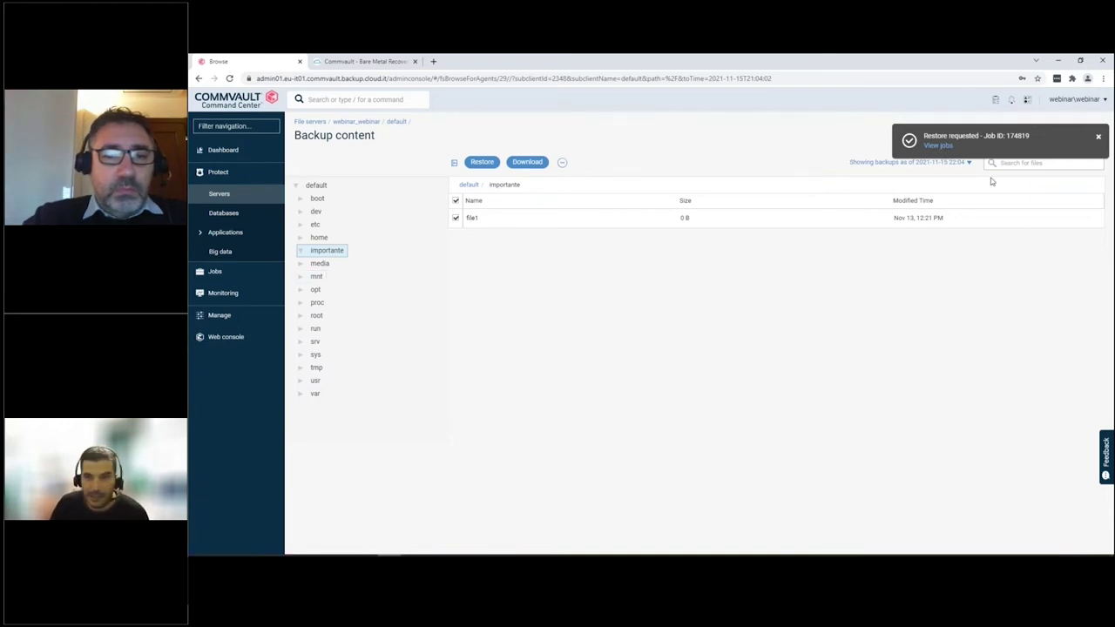
- Open the active jobs list and check the progress of the file restore job
left_click(208, 274)
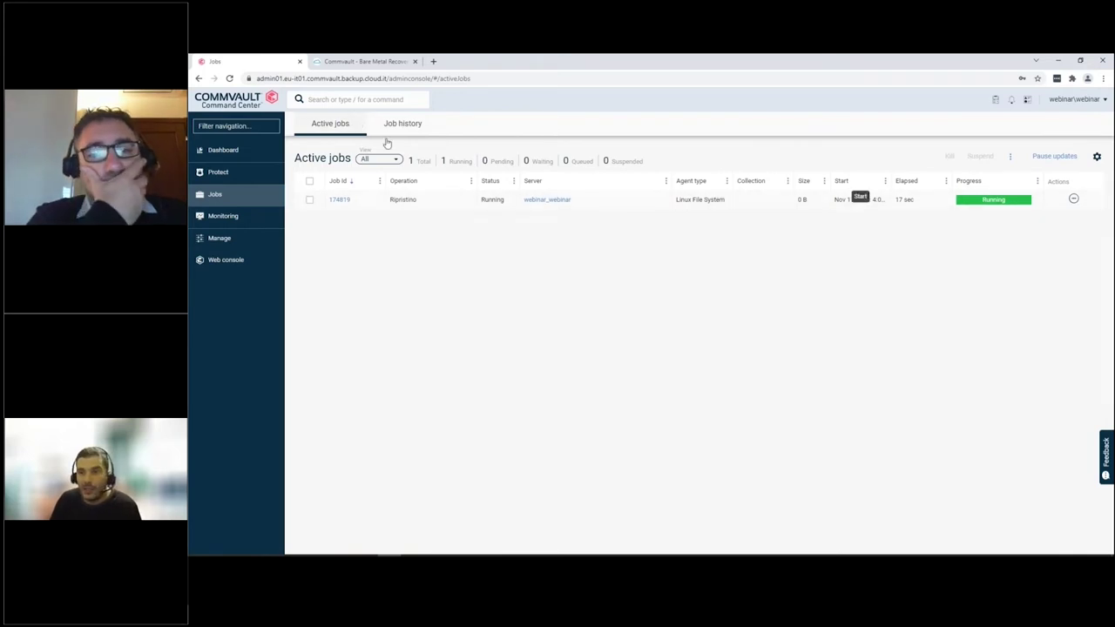
left_click(222, 215)
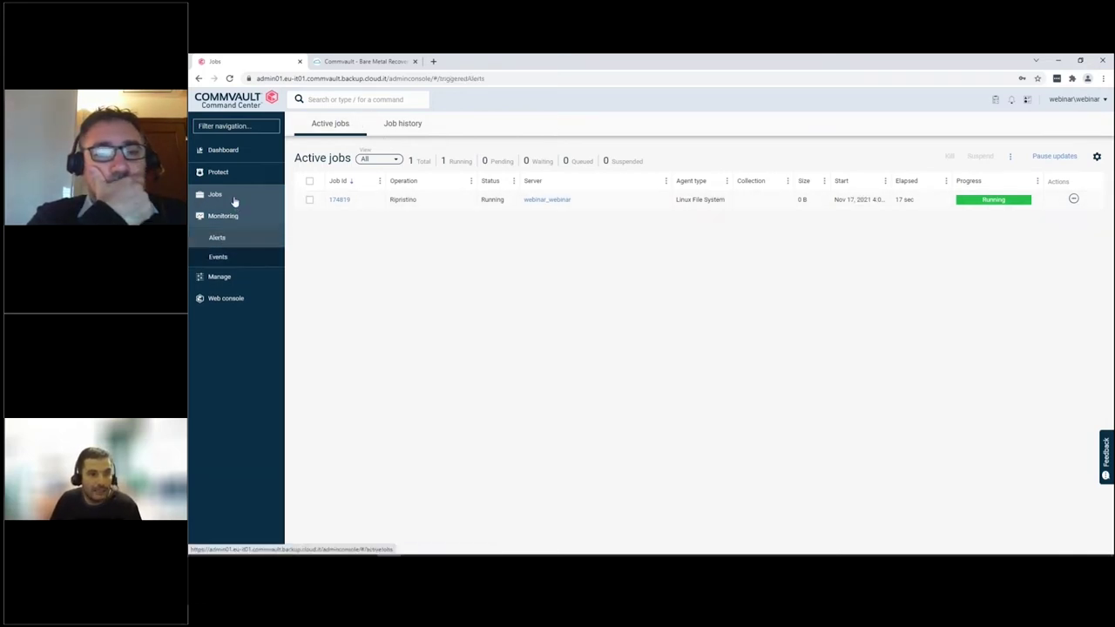
left_click(220, 198)
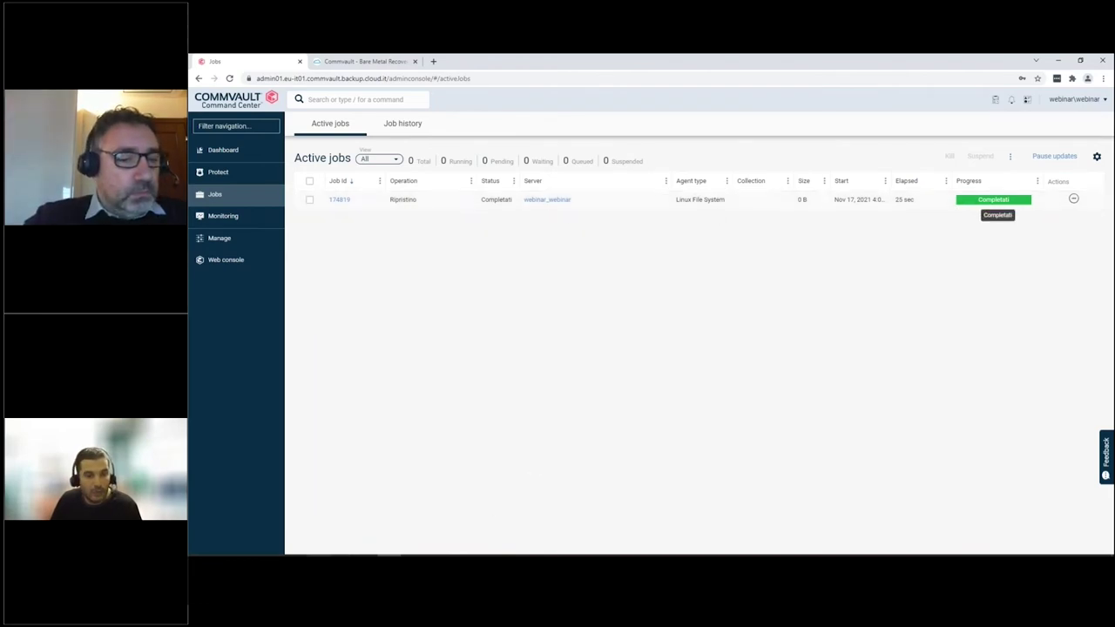
- Switch to the PuTTY terminal, list the /importante directory again, and highlight file1
key("alt+Tab")
type("ls")
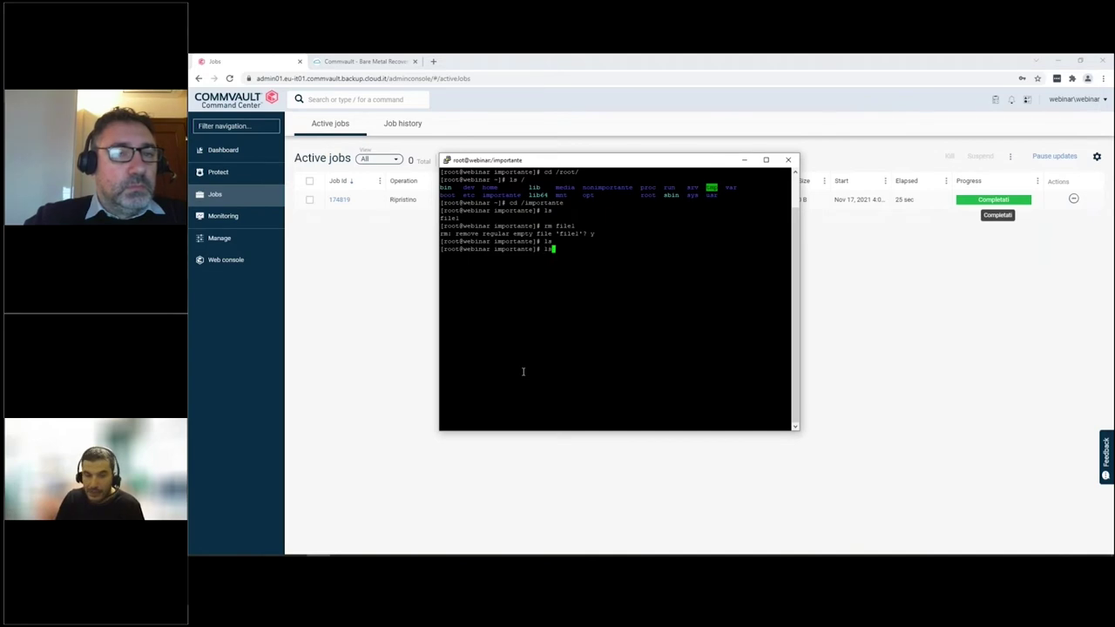
key("Return")
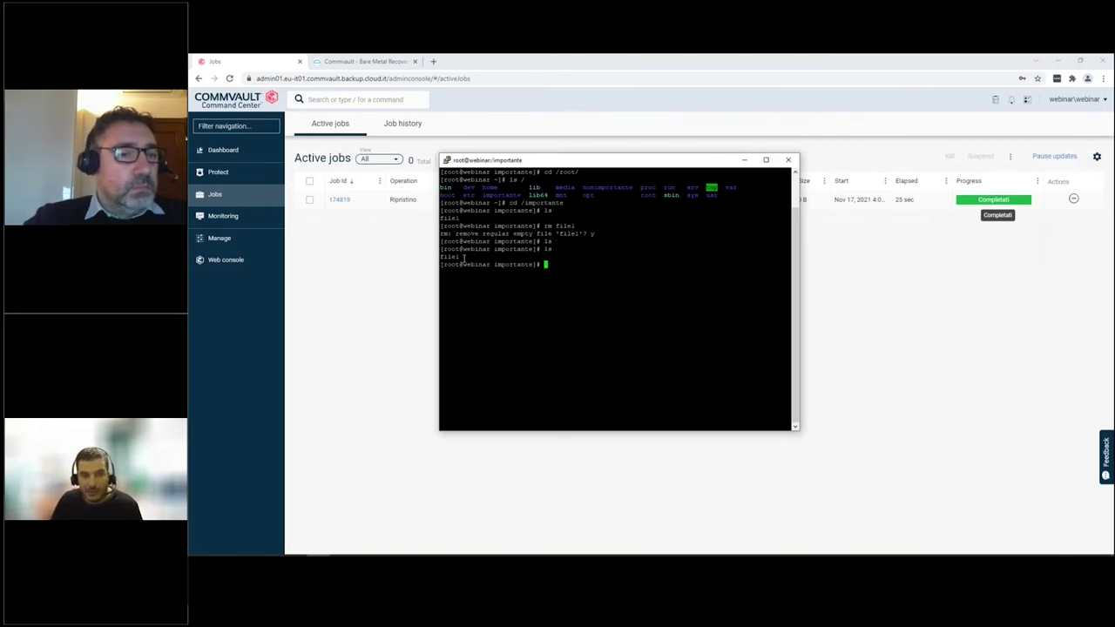
triple_click(465, 258)
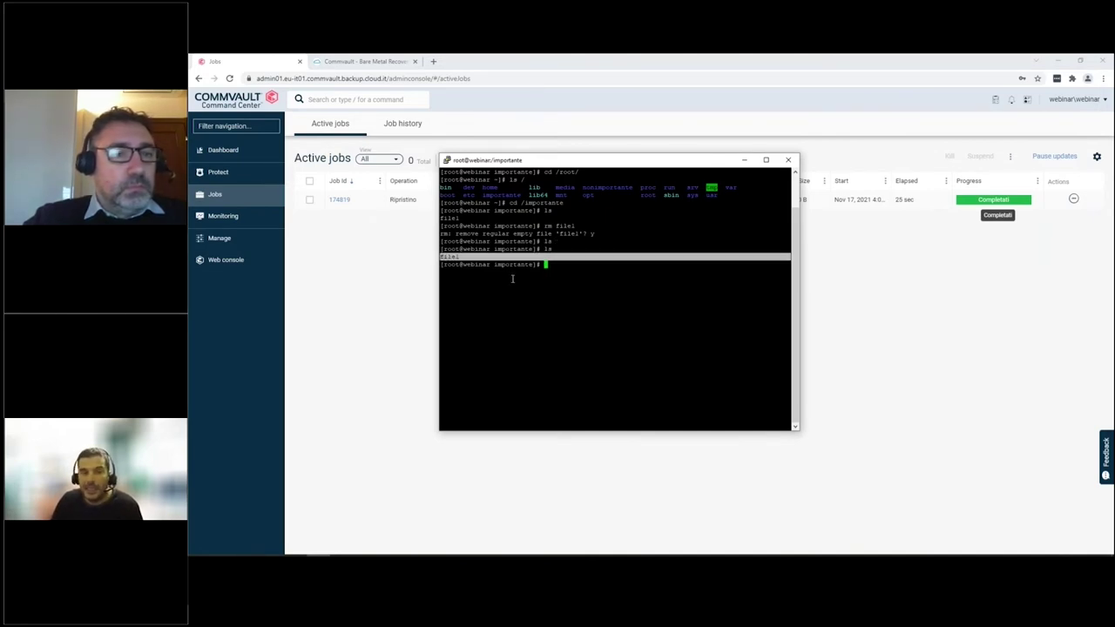
- Switch back to Commvault and review the triggered alerts and the alert definitions
left_click(377, 264)
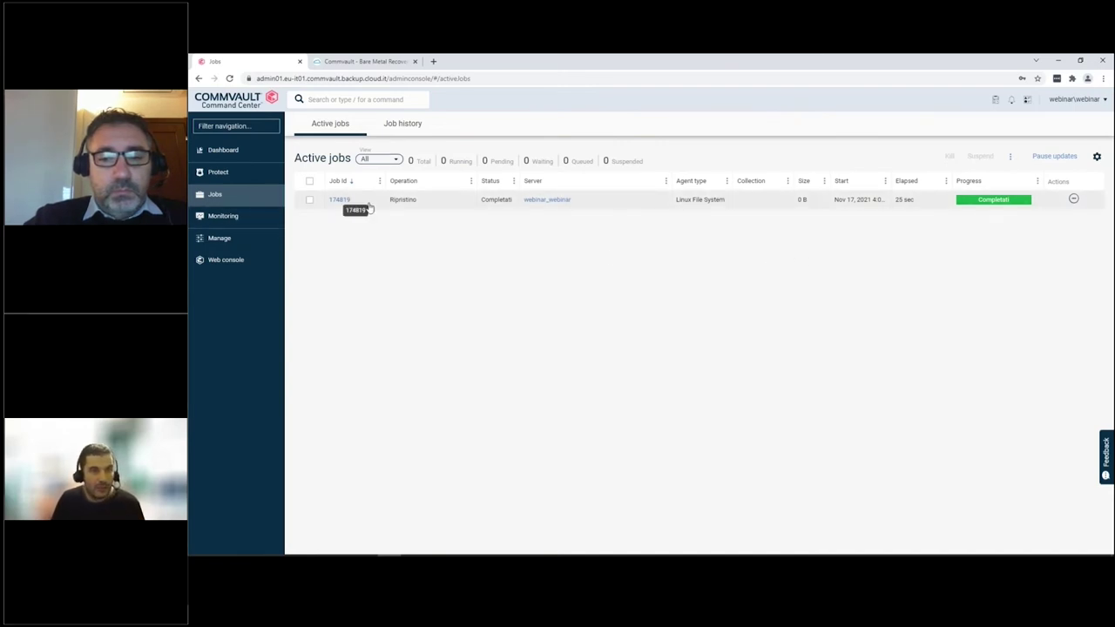
left_click(258, 219)
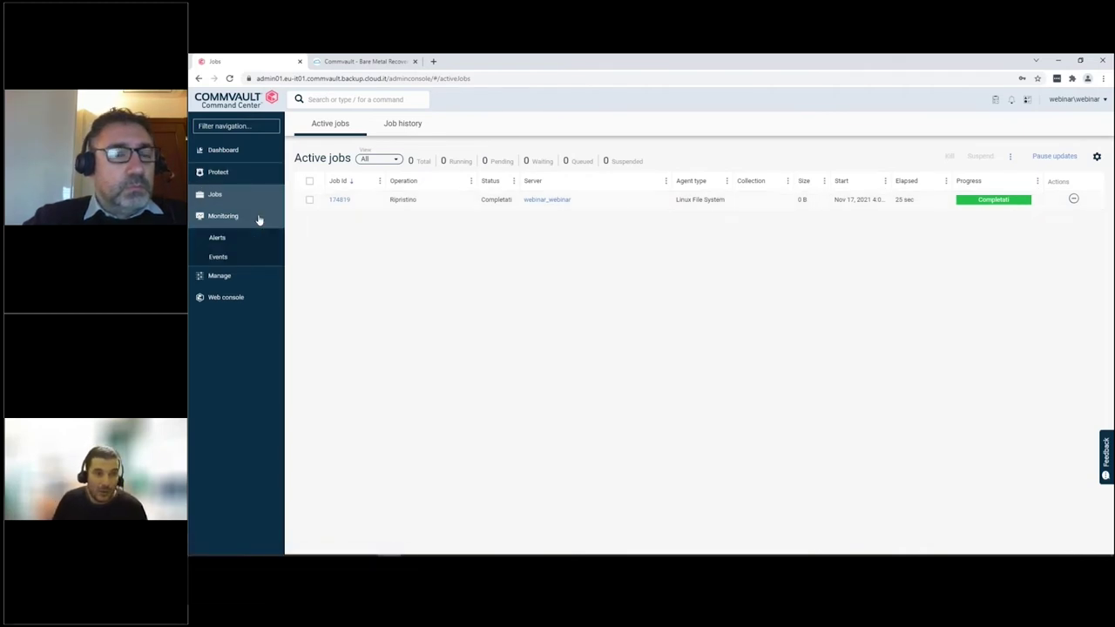
left_click(217, 239)
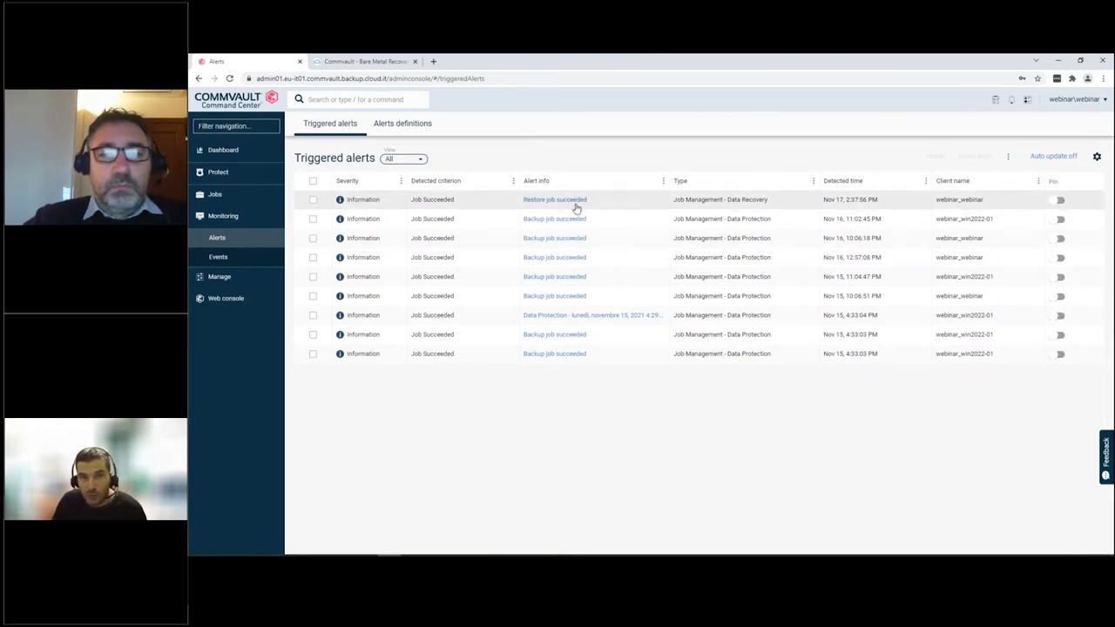
left_click(403, 124)
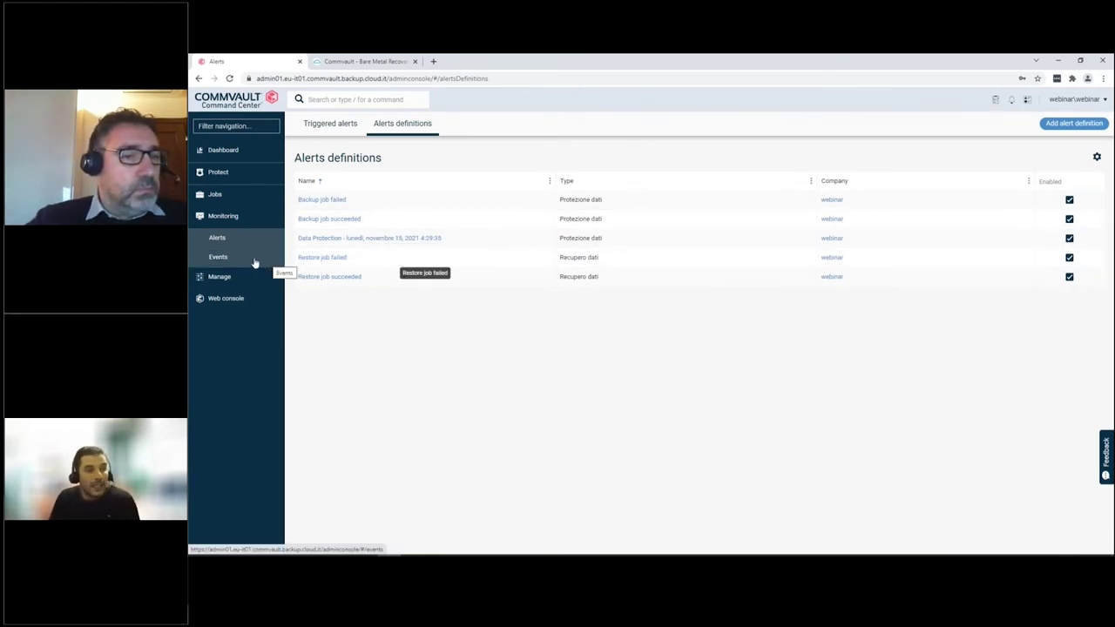
- Expand the Manage and Protect sections and view the protected file servers
left_click(228, 277)
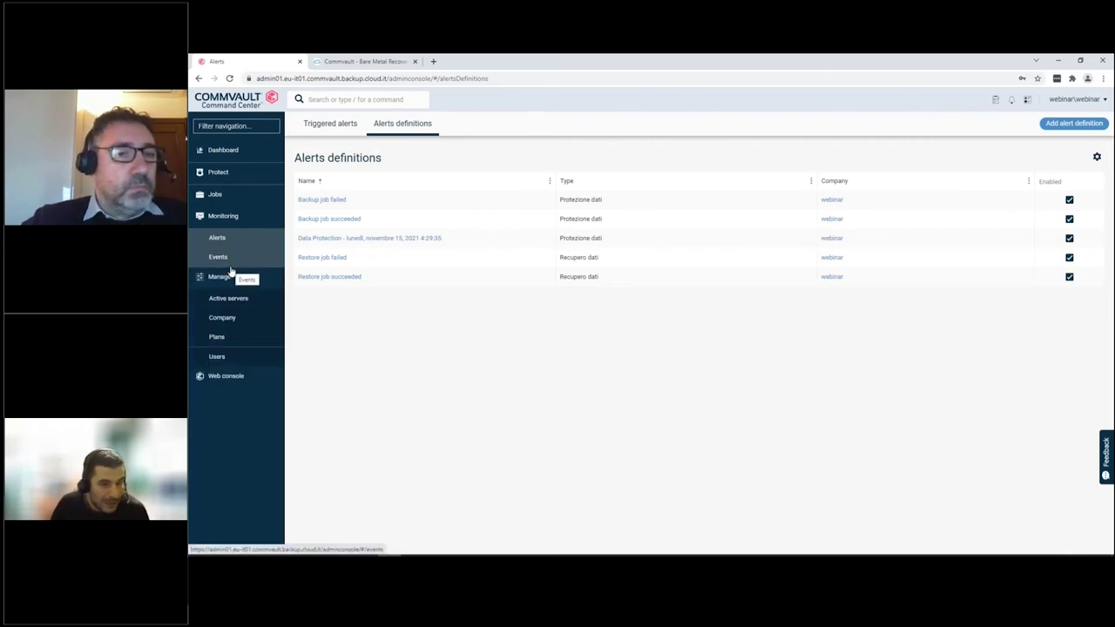
left_click(223, 177)
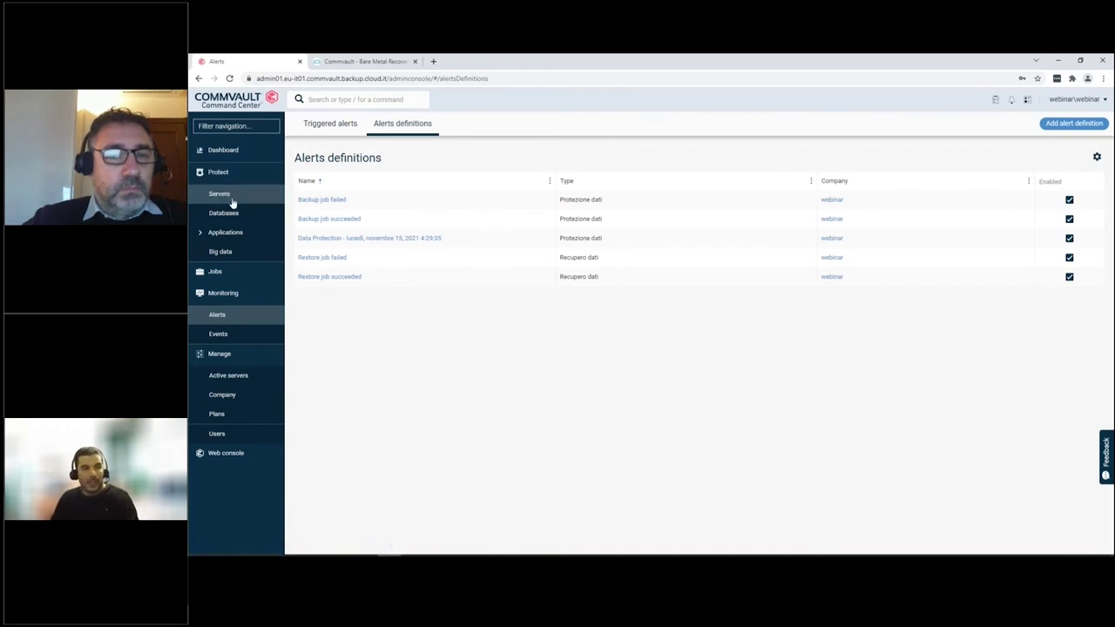
left_click(231, 197)
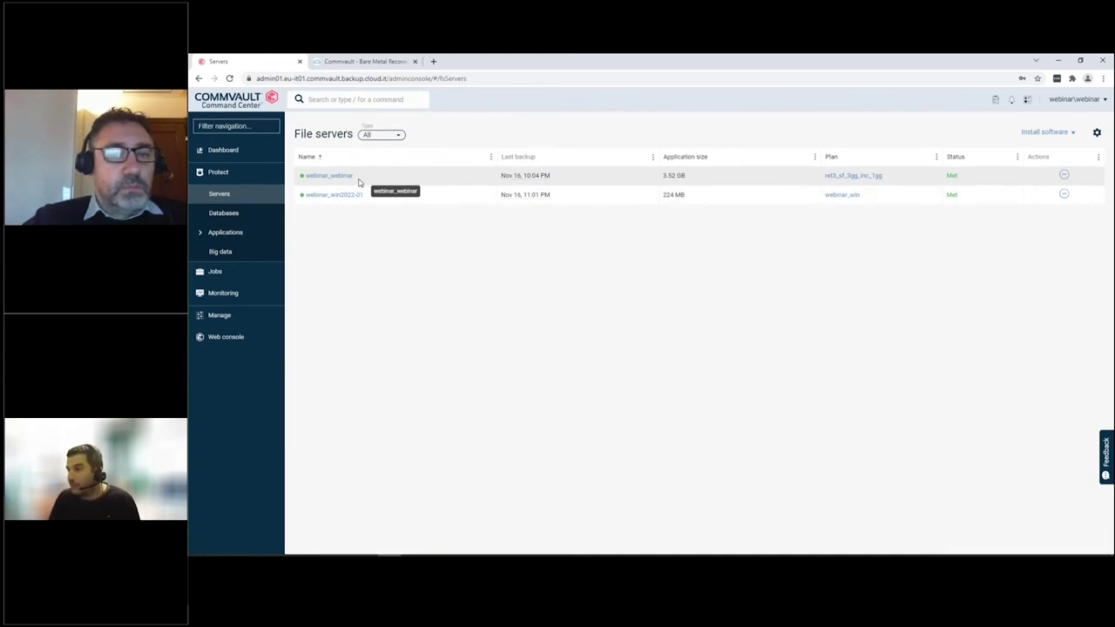
- Show the database types available for a new instance and the applications that can be protected, ending on the file servers list
left_click(233, 215)
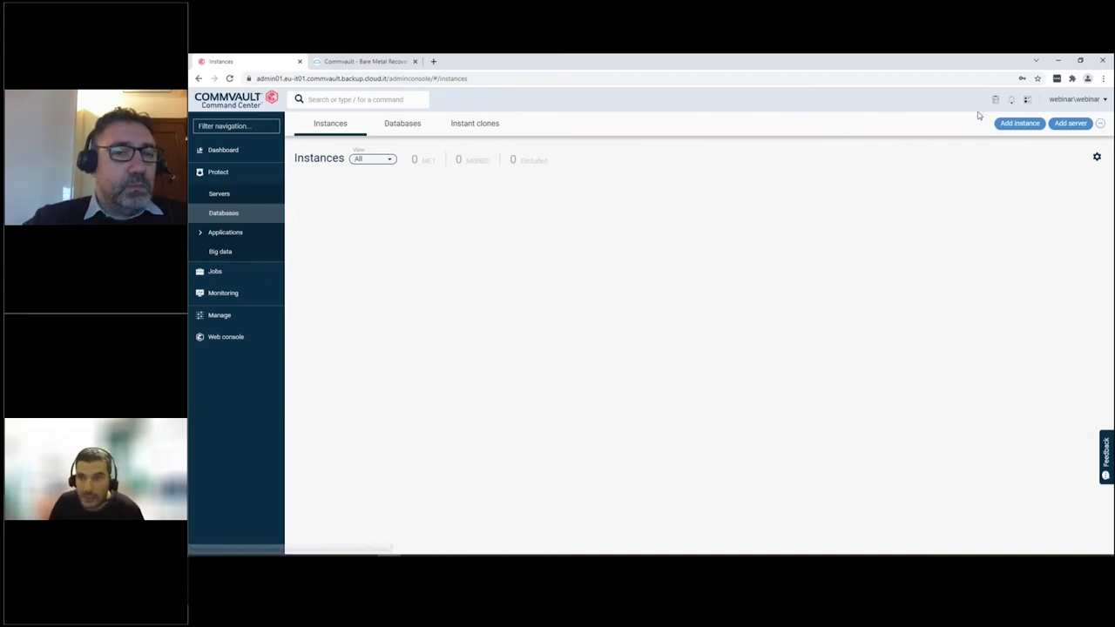
left_click(1032, 125)
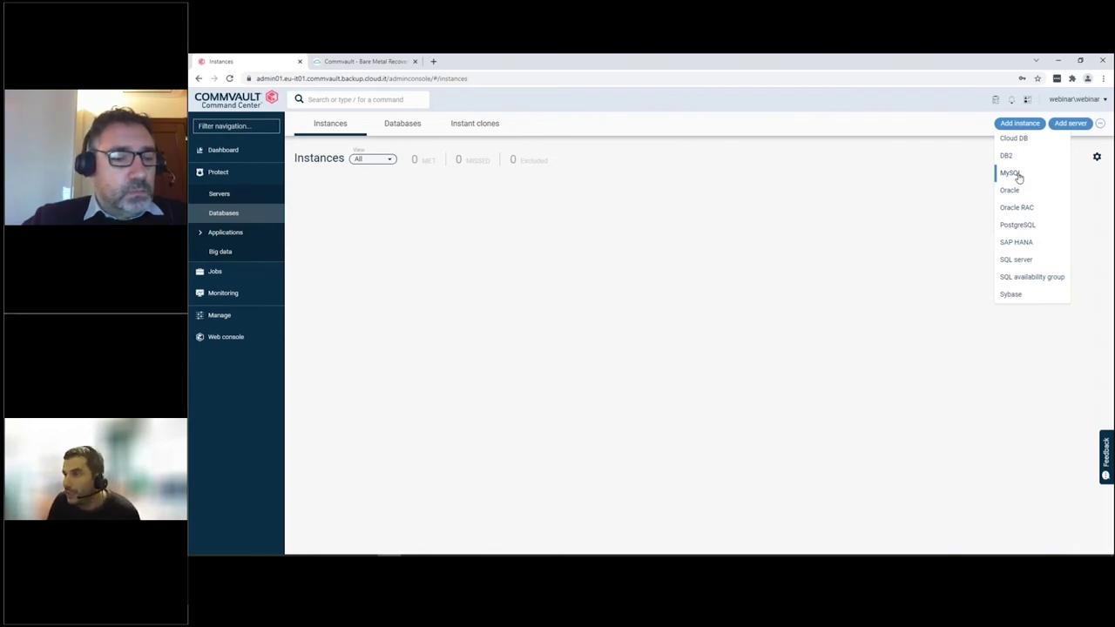
left_click(197, 237)
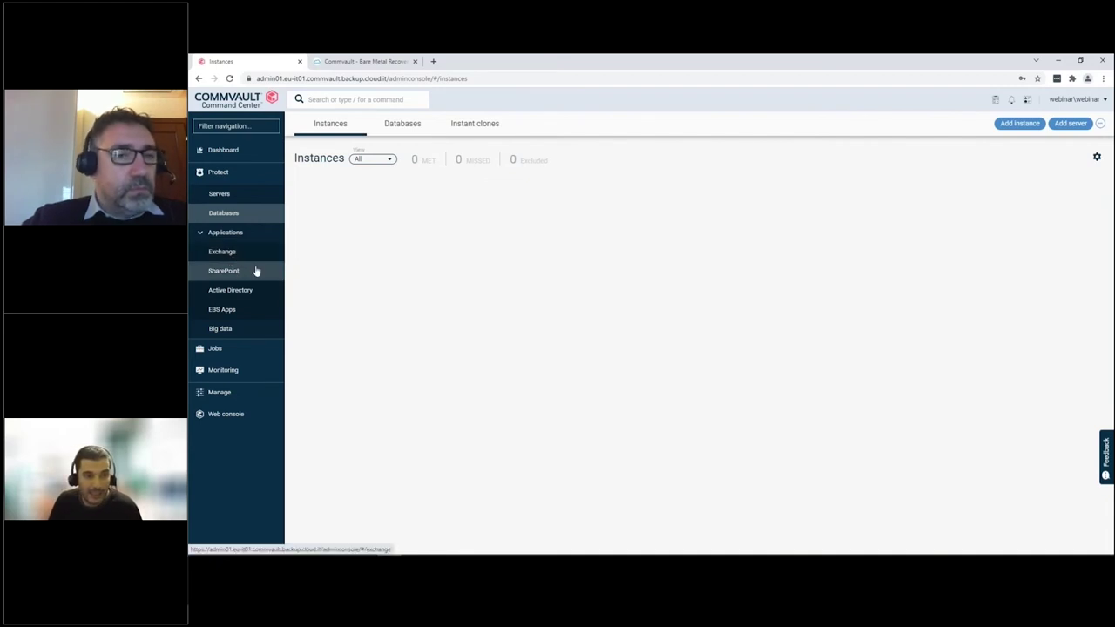
left_click(244, 329)
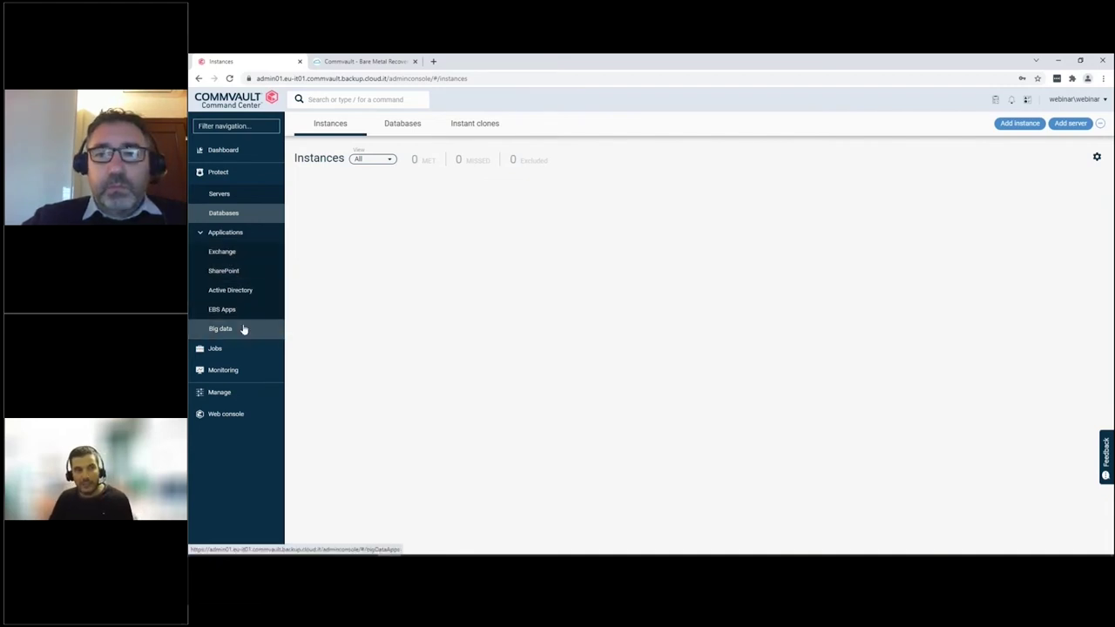
left_click(237, 199)
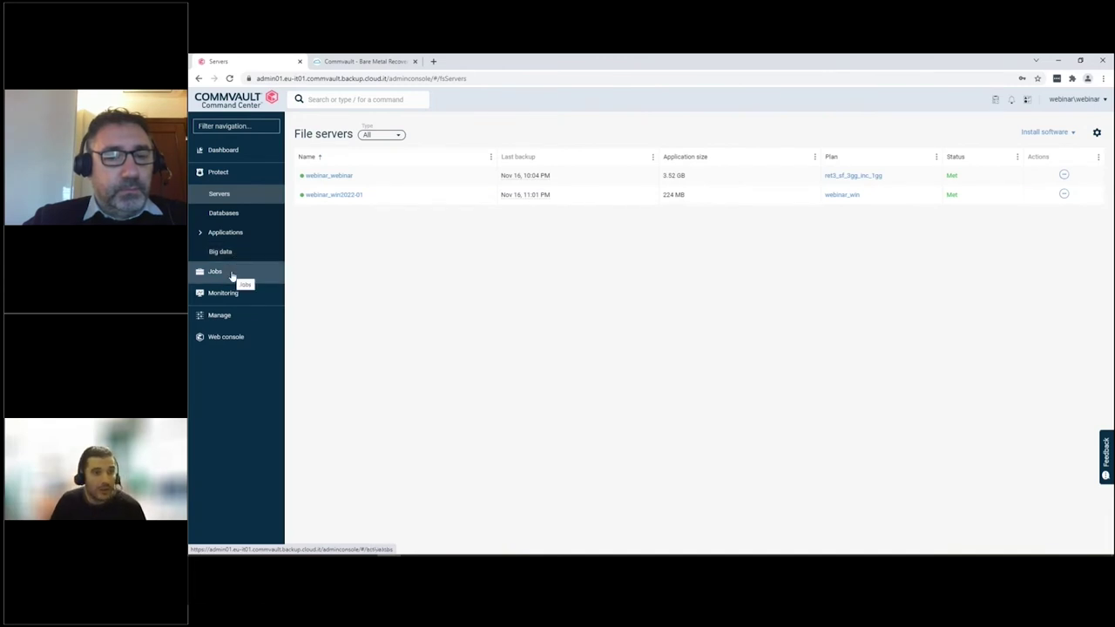
- Open the logs of the completed restore job from the active jobs list and look through them
left_click(231, 275)
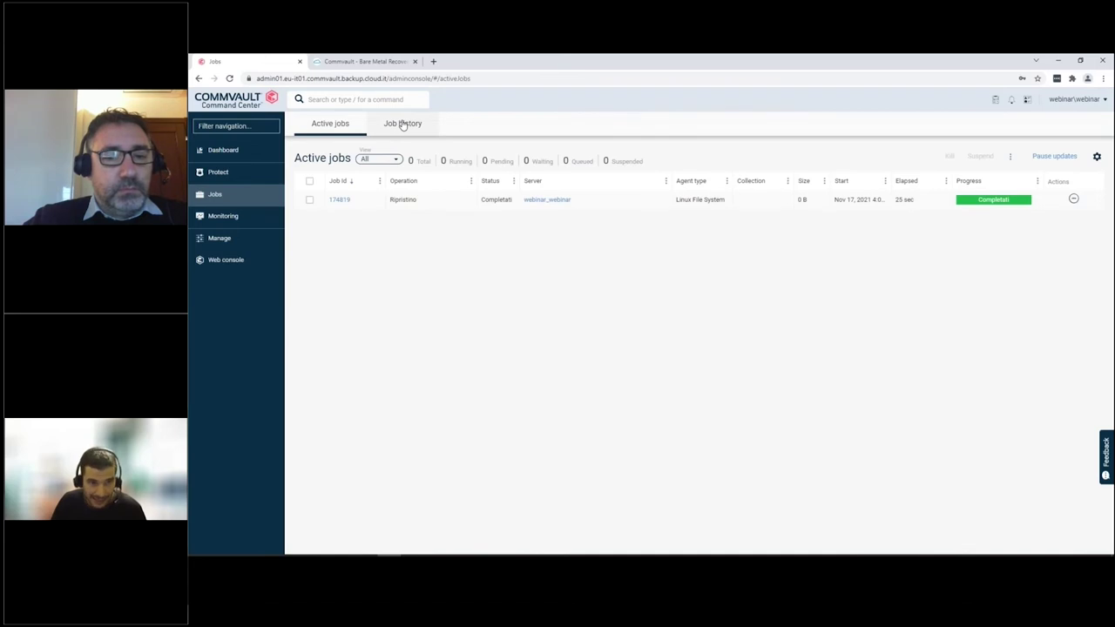
left_click(1072, 200)
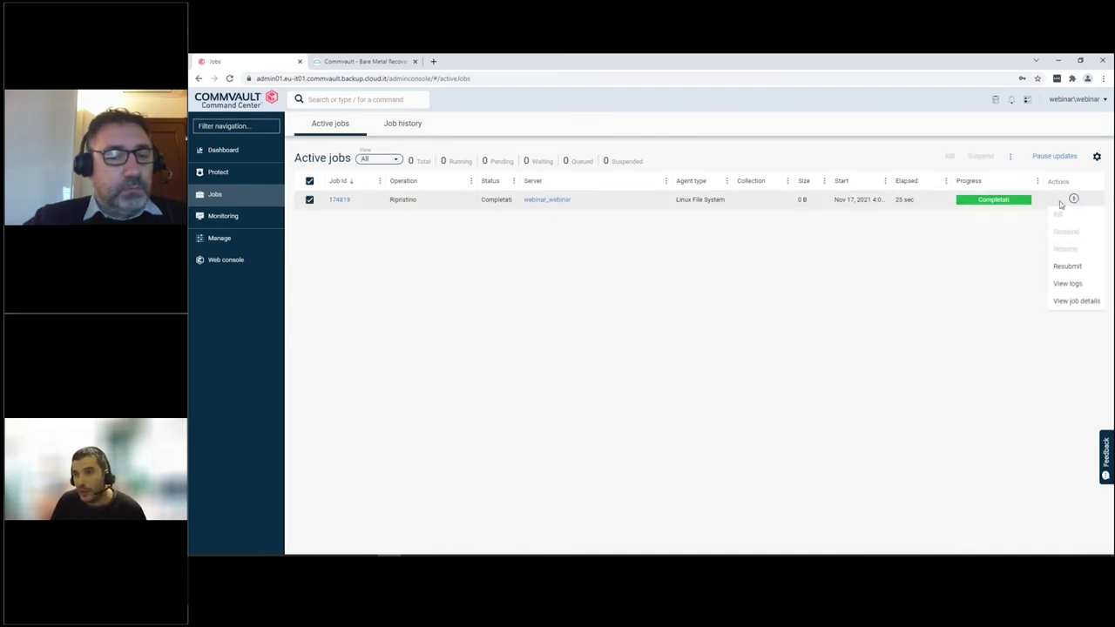
left_click(1068, 284)
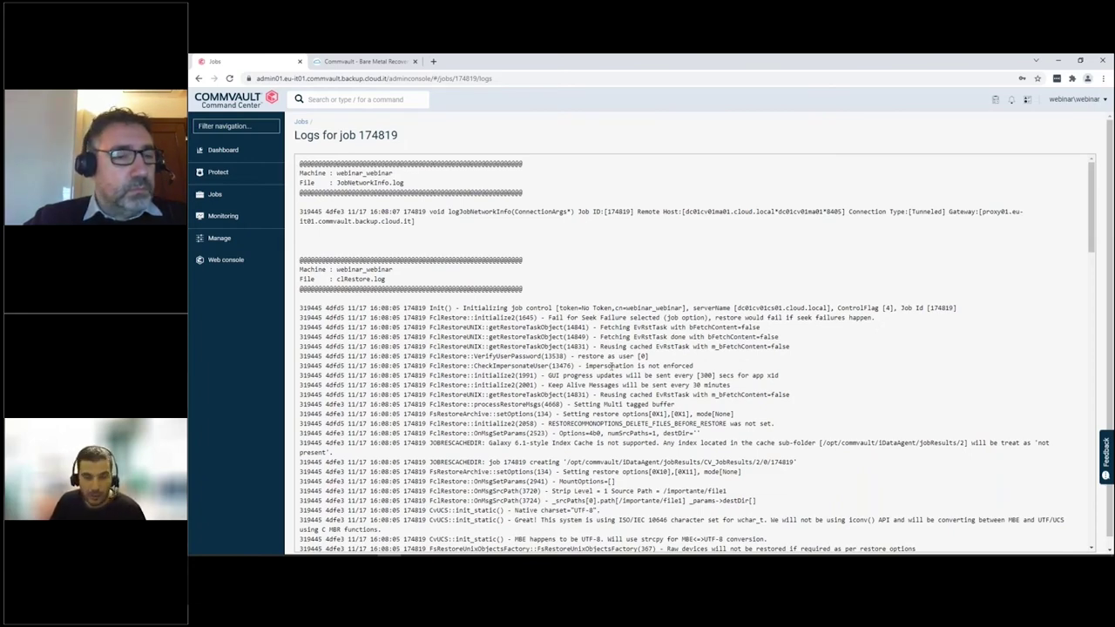
scroll(604, 381, "down", 3)
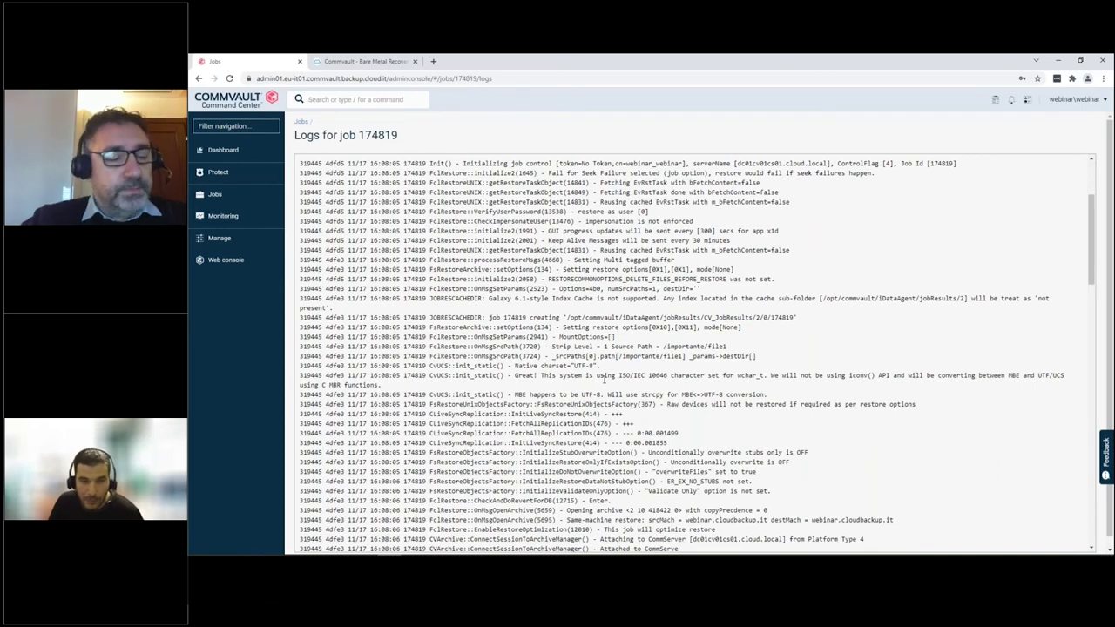
scroll(604, 378, "up", 3)
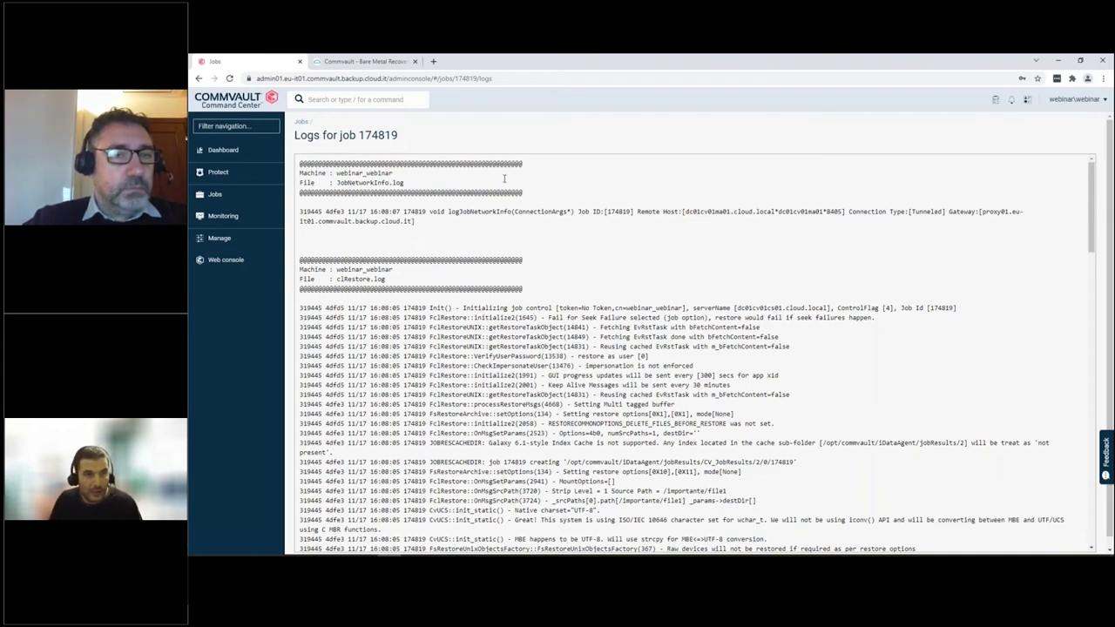
- Switch to the Aruba Cloud knowledge base and open the Commvault guides under the connection agent section
left_click(374, 63)
scroll(439, 298, "up", 15)
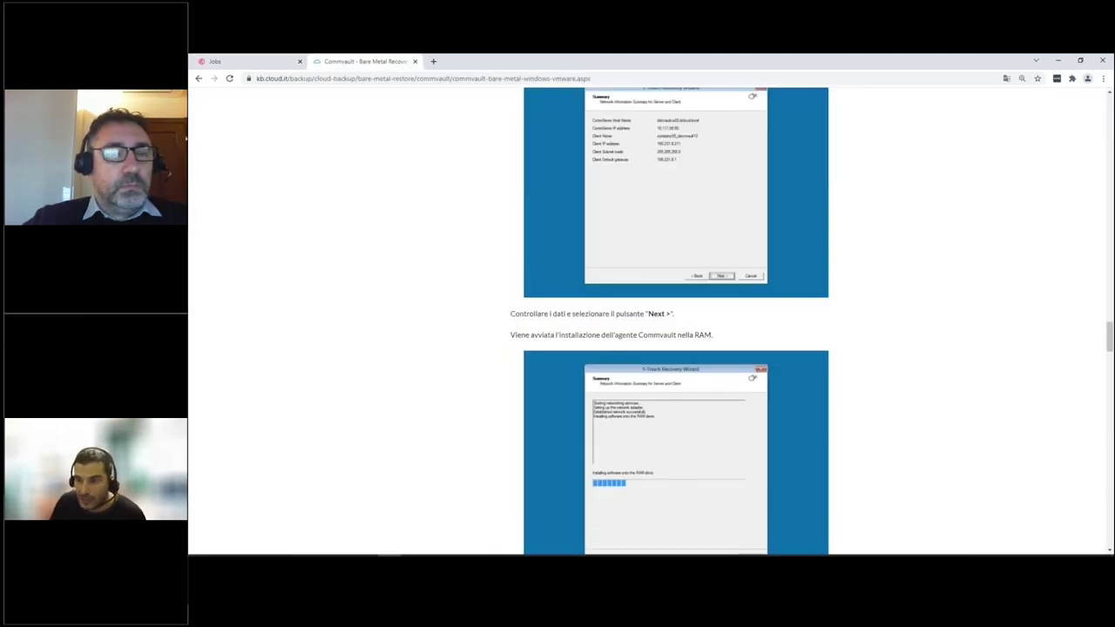
left_click_drag(1108, 335, 1104, 84)
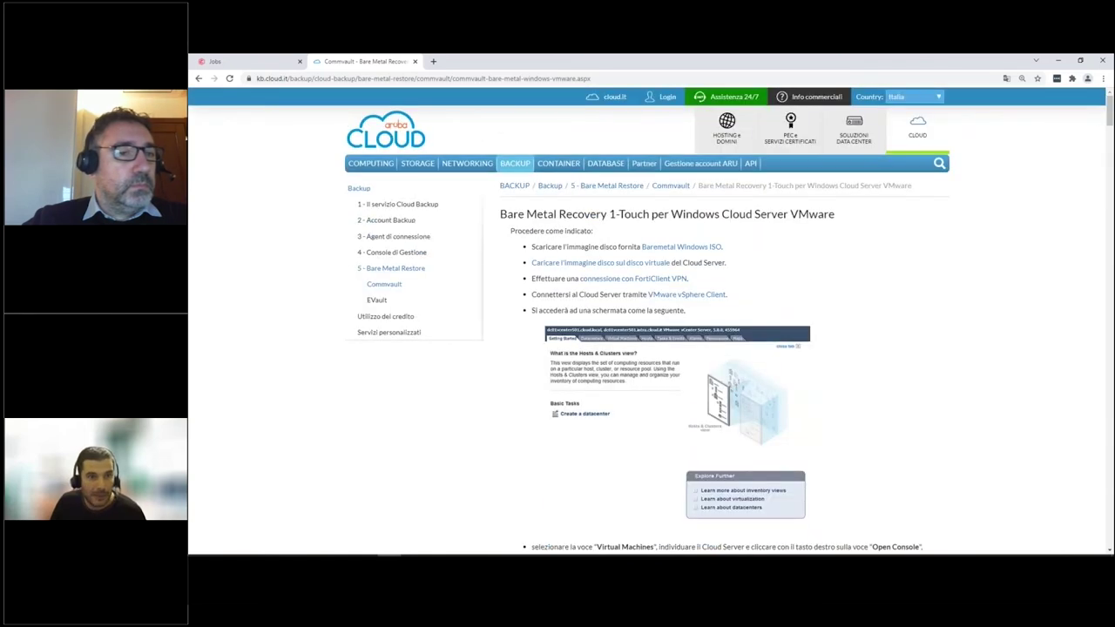
left_click(423, 237)
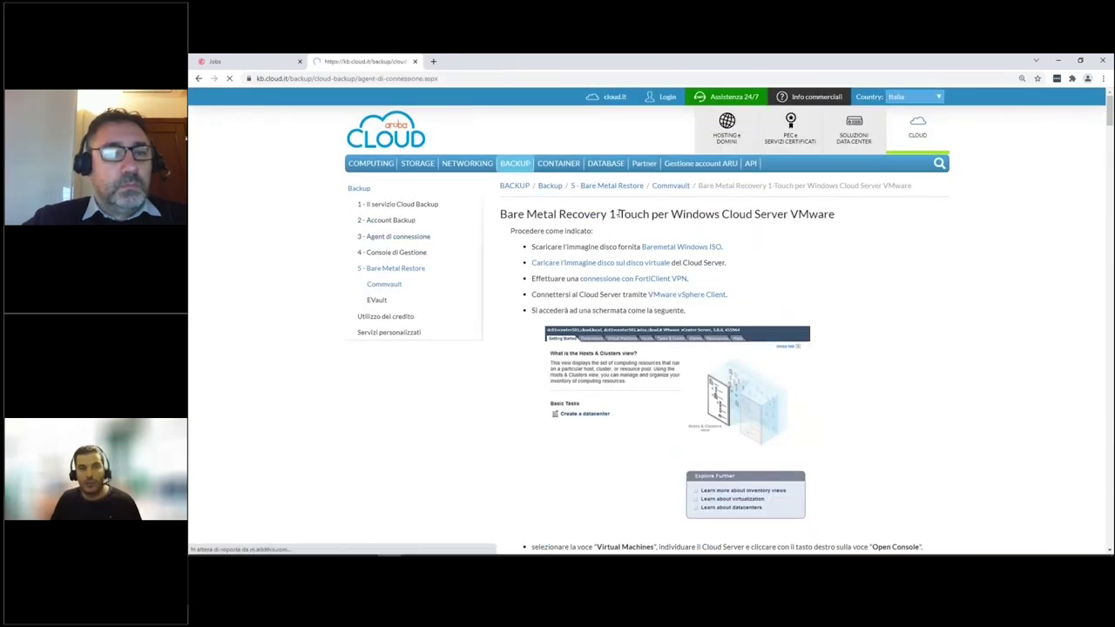
left_click(555, 274)
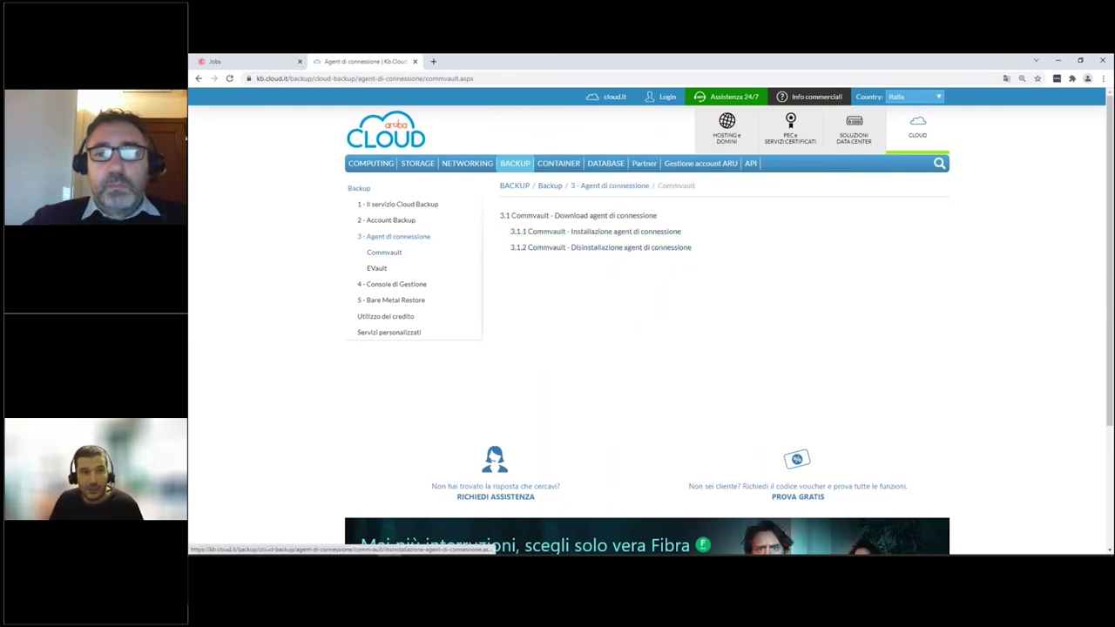
- Return to the Commvault console from the knowledge base and open the file servers list
left_click(216, 61)
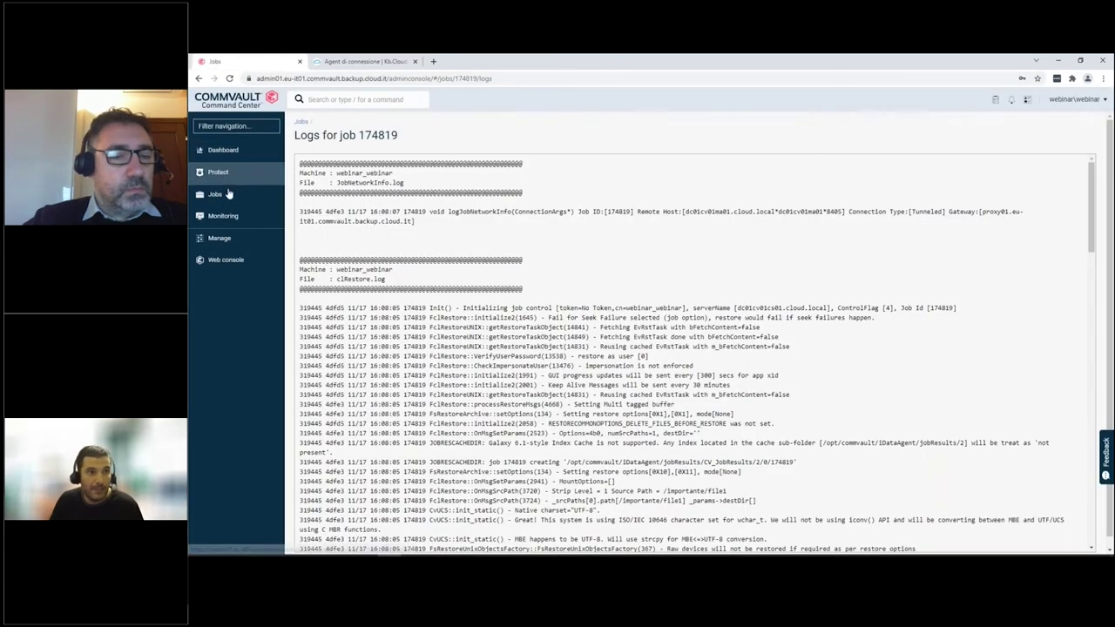
left_click(231, 174)
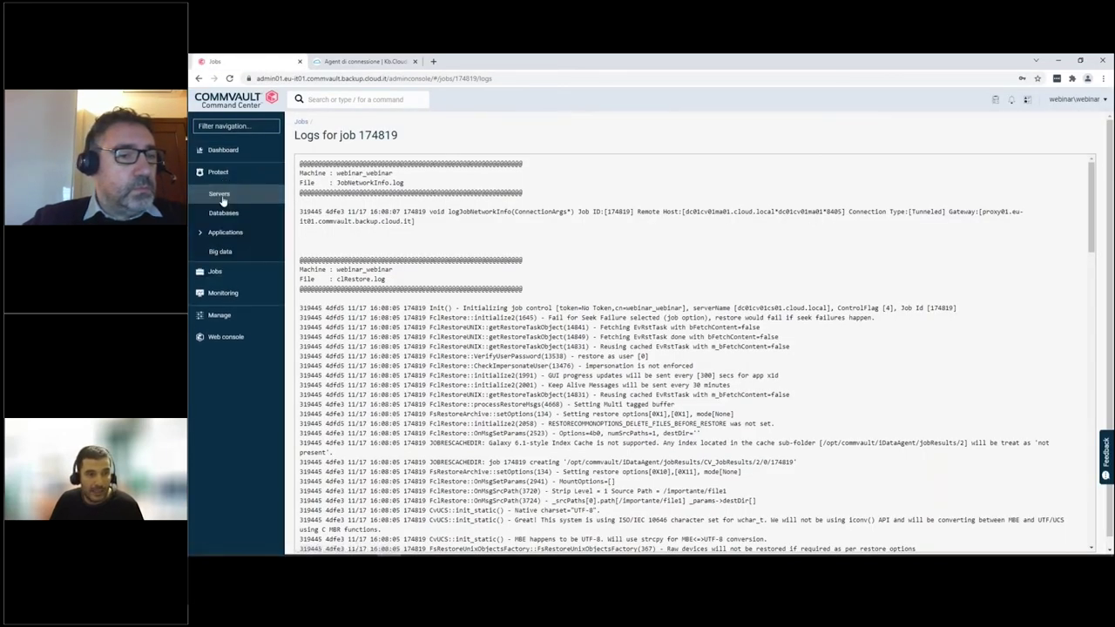
left_click(220, 195)
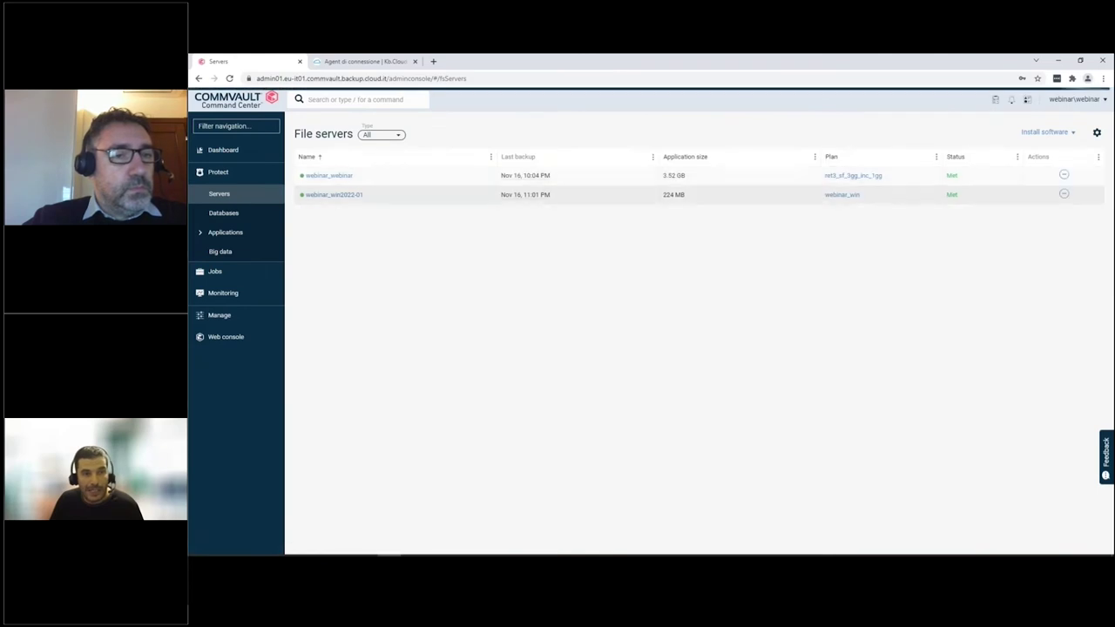
- Show the actions available for the webinar_webinar server, and open the knowledge base's Commvault guides under 4 - Console di Gestione
left_click(1063, 177)
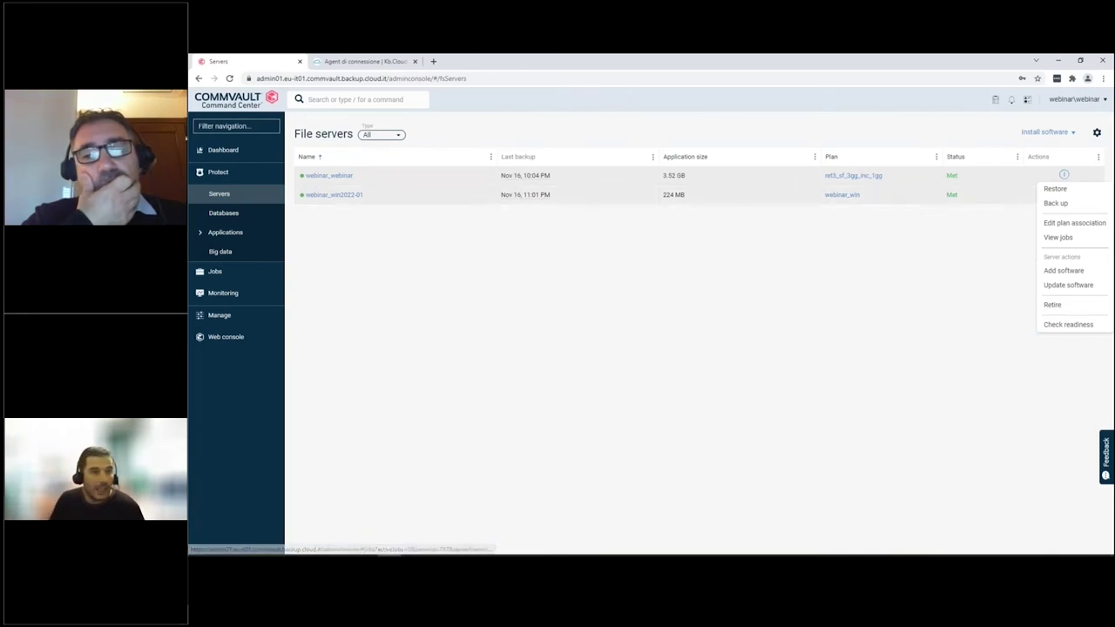
key("ctrl+Tab")
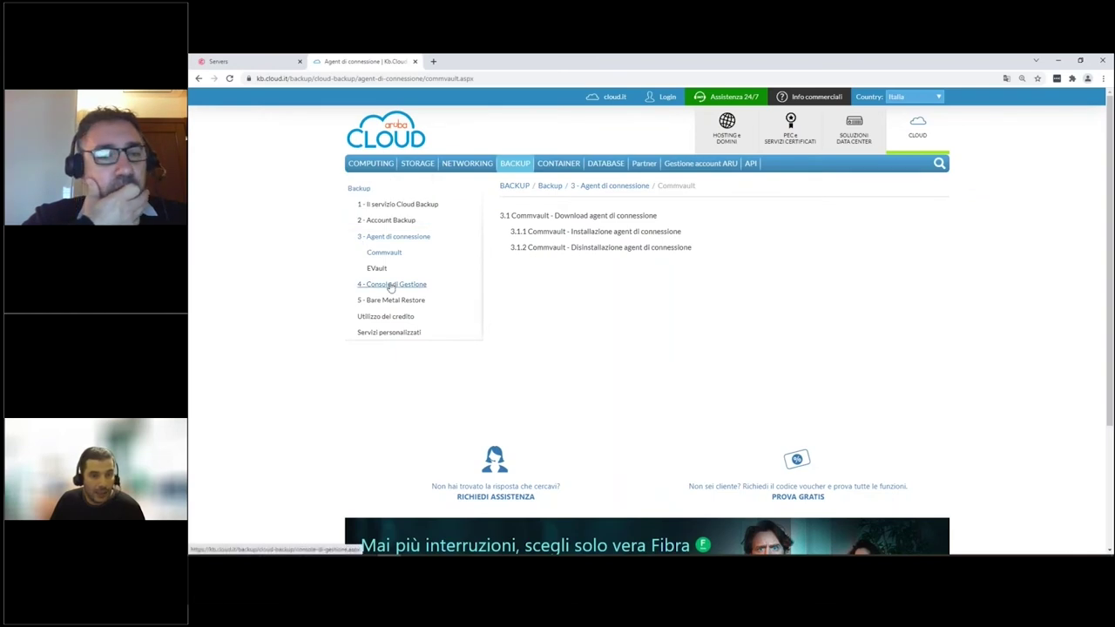
left_click(390, 287)
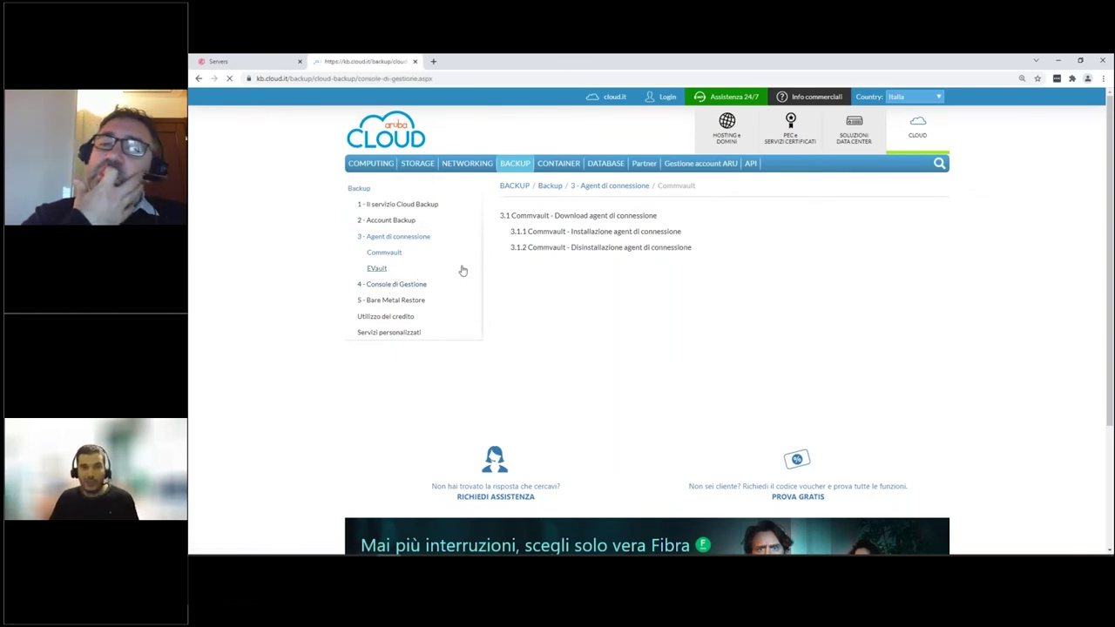
left_click(548, 270)
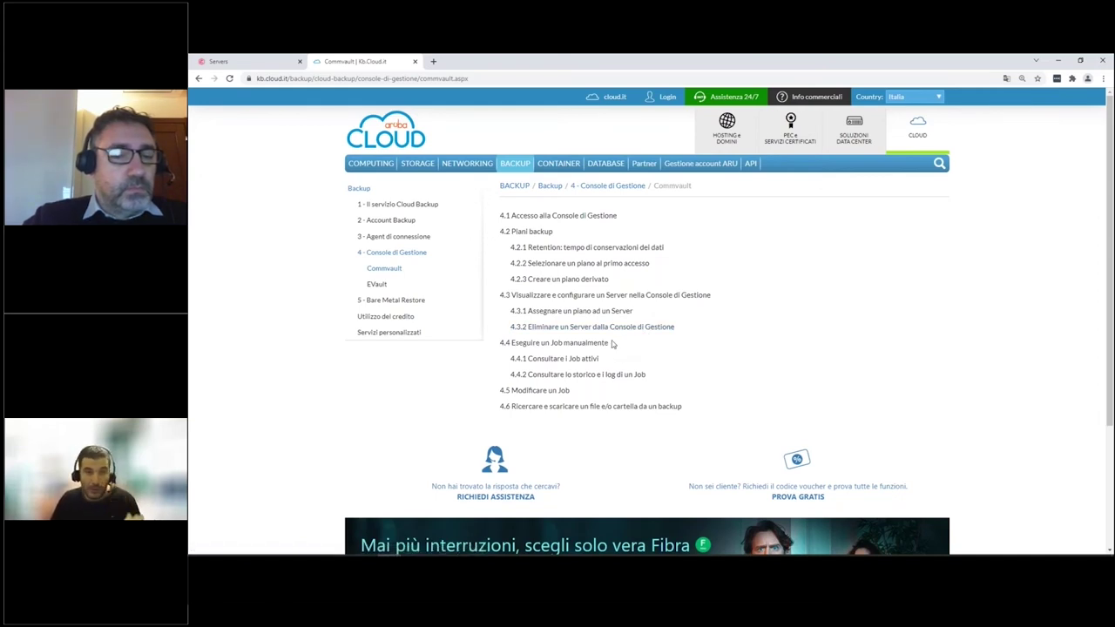
- Return to the Commvault console, show the backup level options for the webinar_webinar server, and cancel without starting a backup
left_click(235, 61)
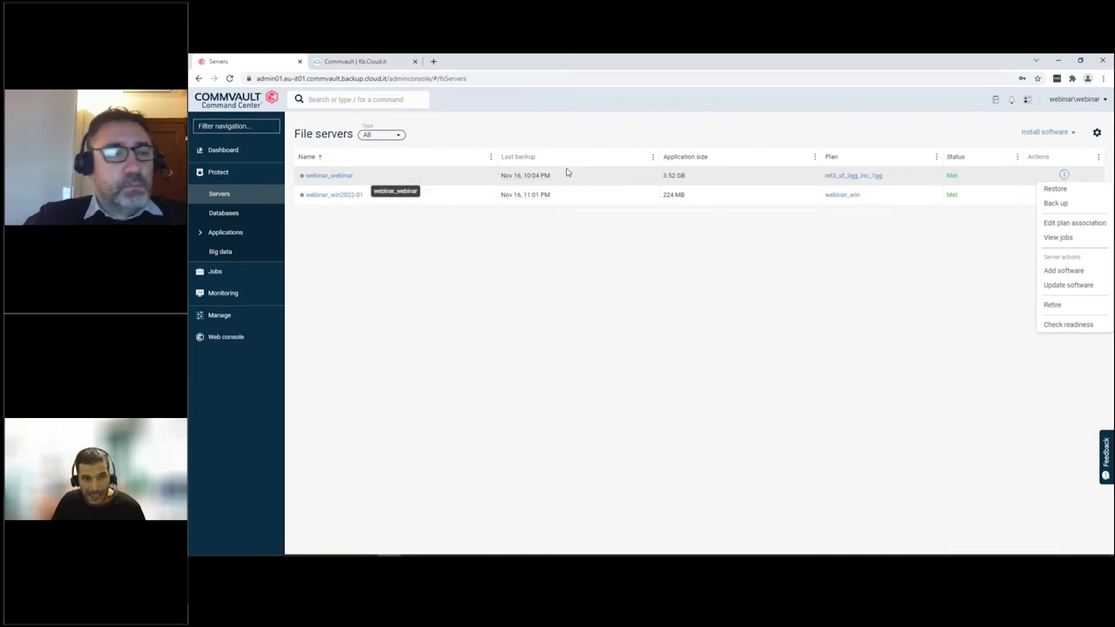
left_click(1056, 203)
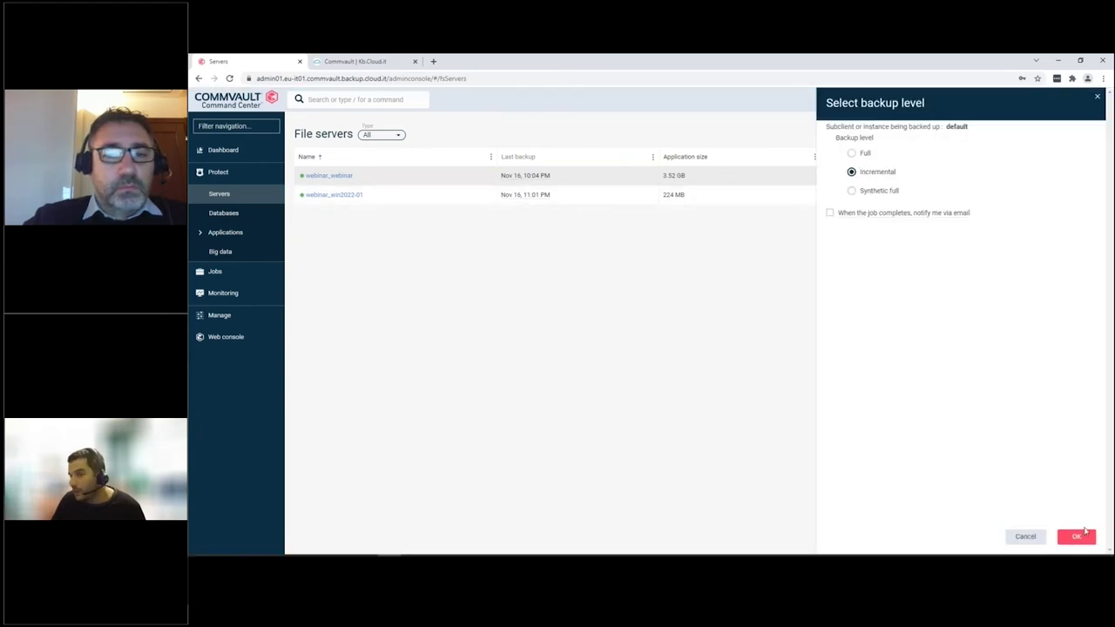
left_click(1024, 539)
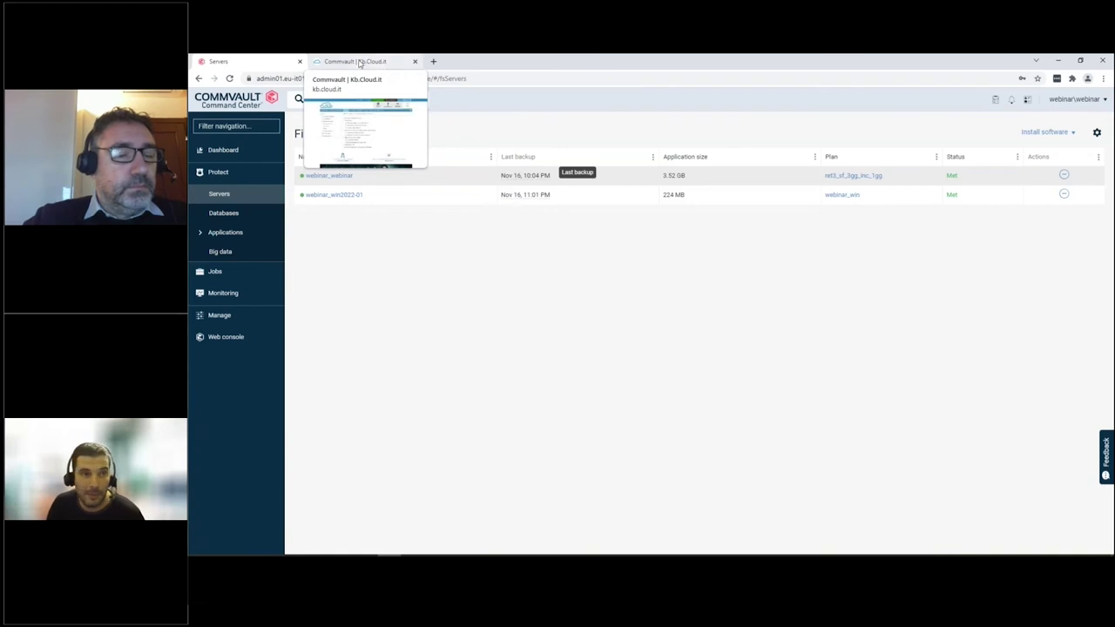
- Open the knowledge base guide on Bare Metal Recovery 1-Touch for Linux Cloud Server with Commvault and look through its first steps
left_click(361, 63)
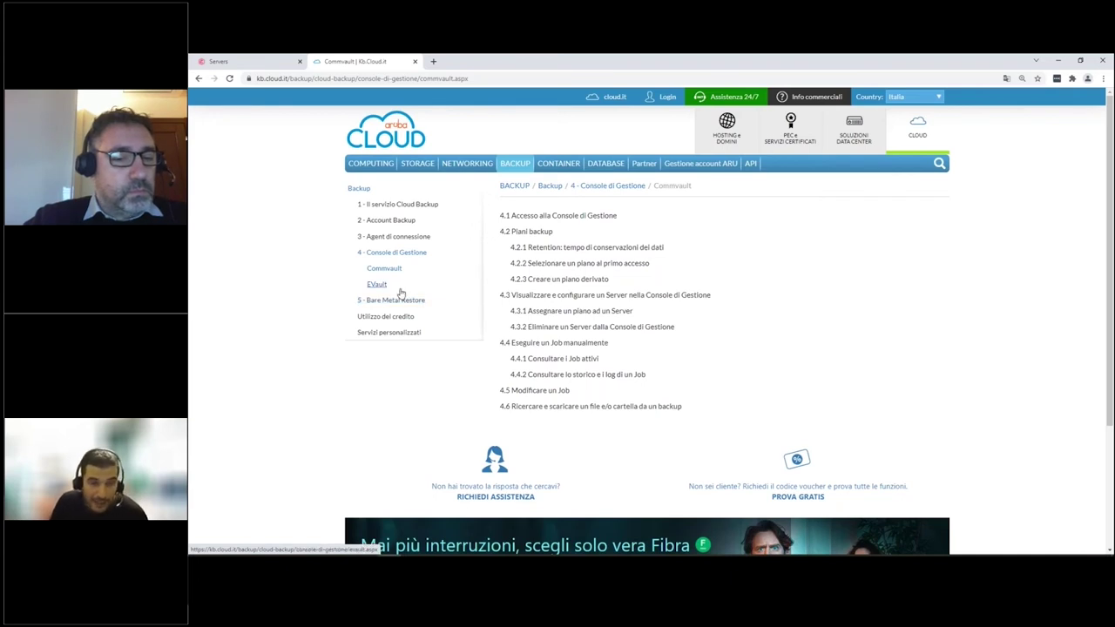
left_click(399, 301)
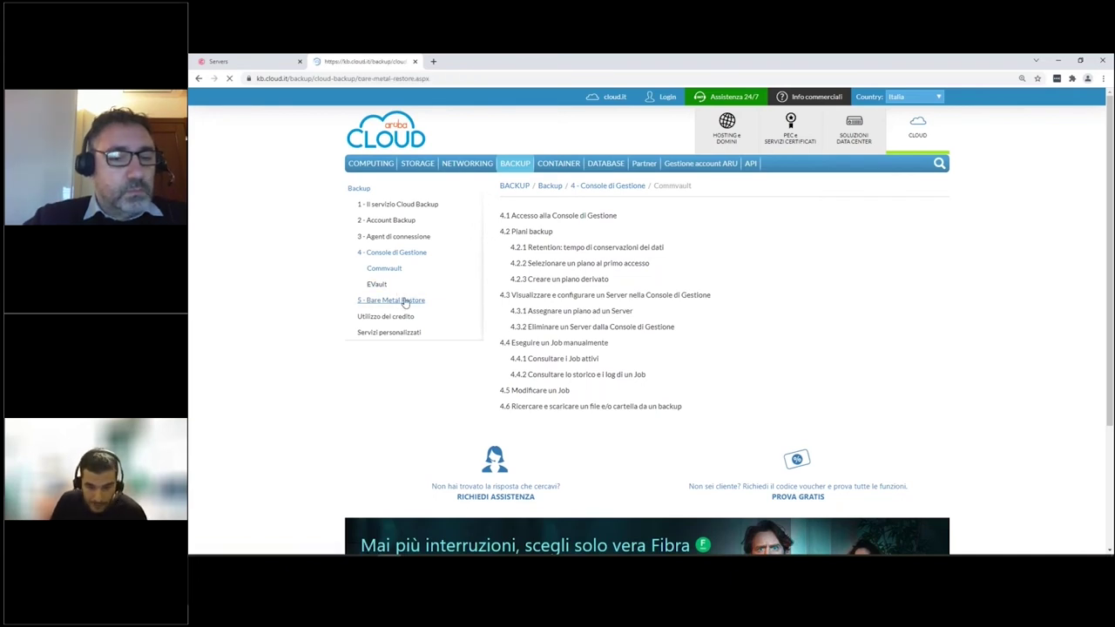
left_click(565, 291)
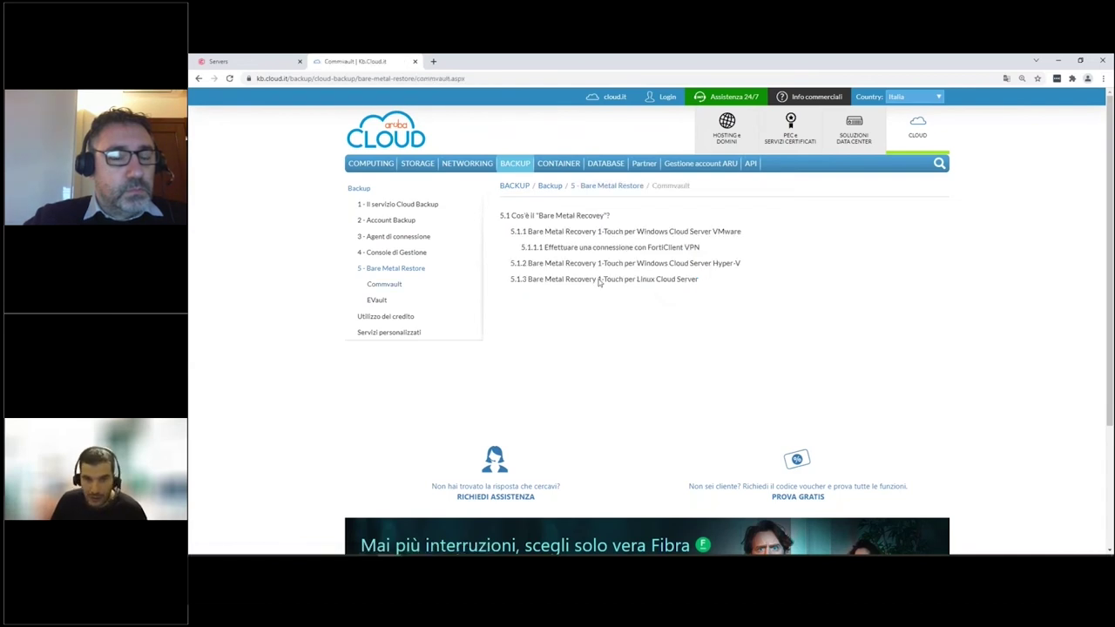
left_click(662, 280)
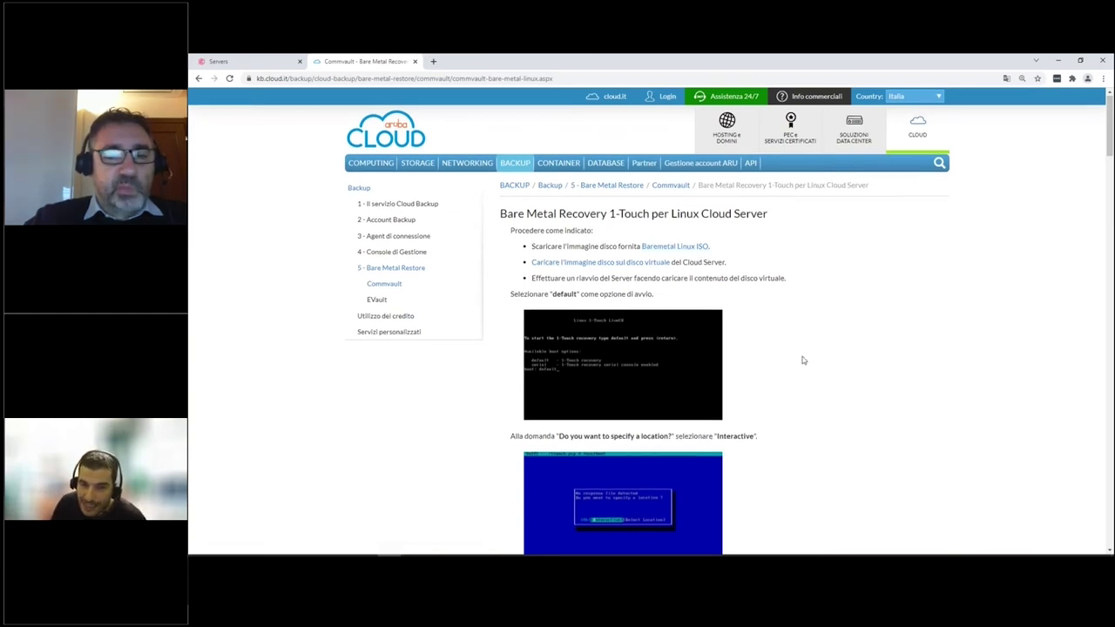
scroll(803, 360, "down", 1)
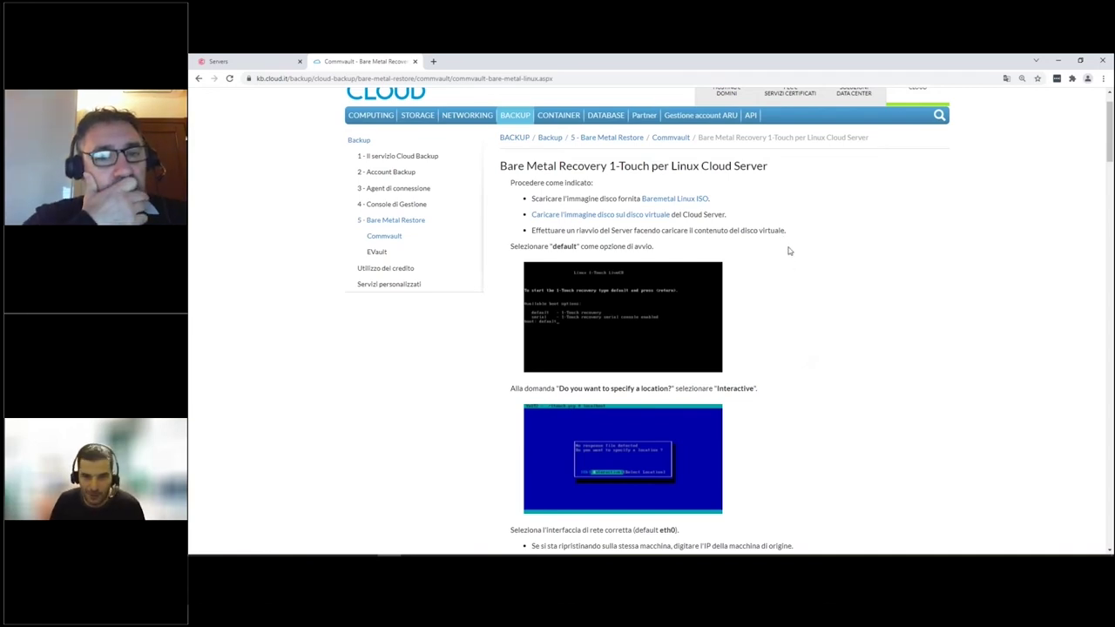
scroll(789, 251, "down", 3)
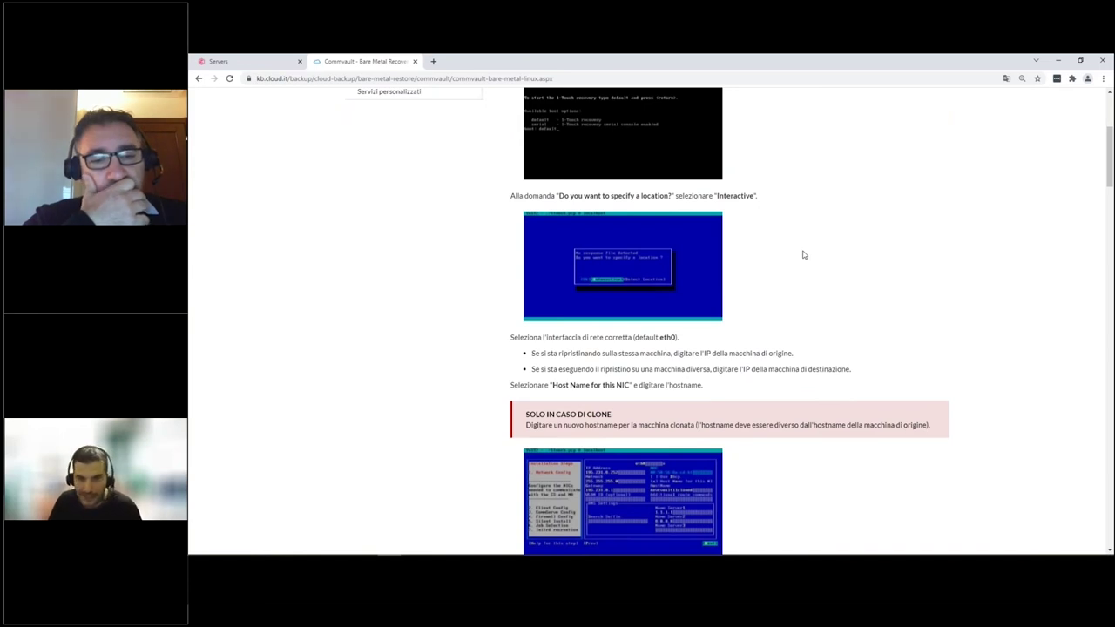
scroll(803, 254, "up", 3)
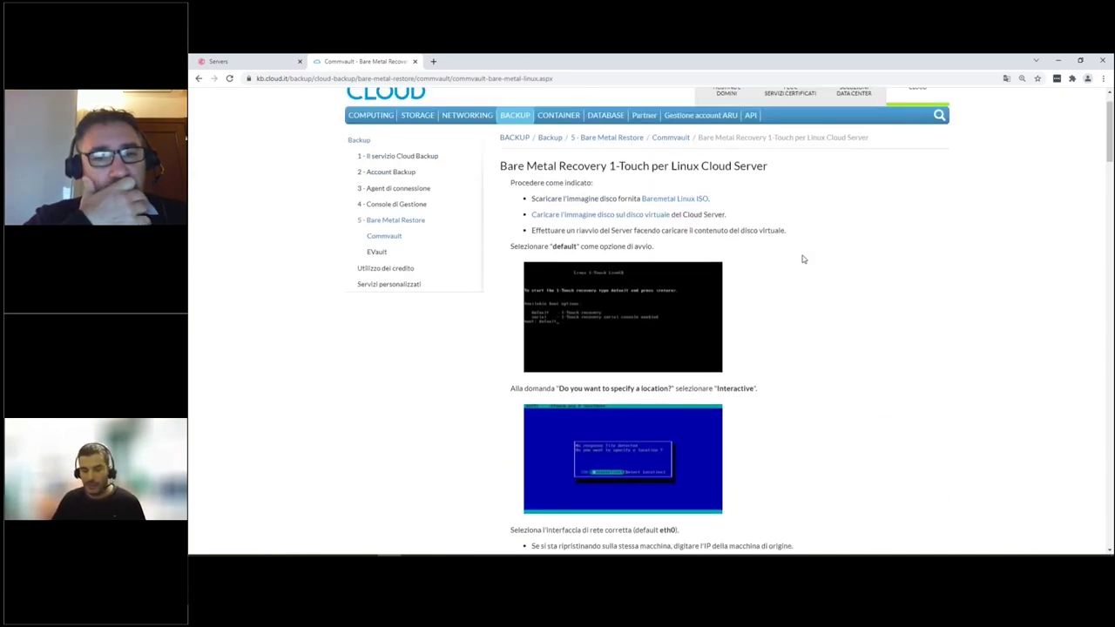
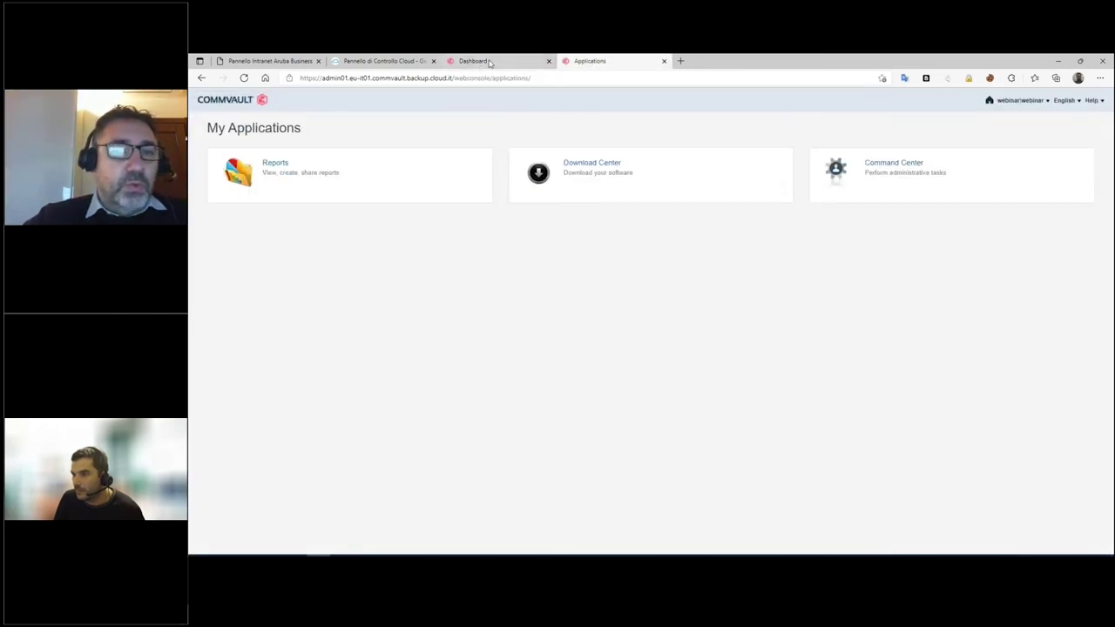
- Go to the Commvault dashboard page and change adminconsole to webconsole in its address to load the web console
left_click(489, 63)
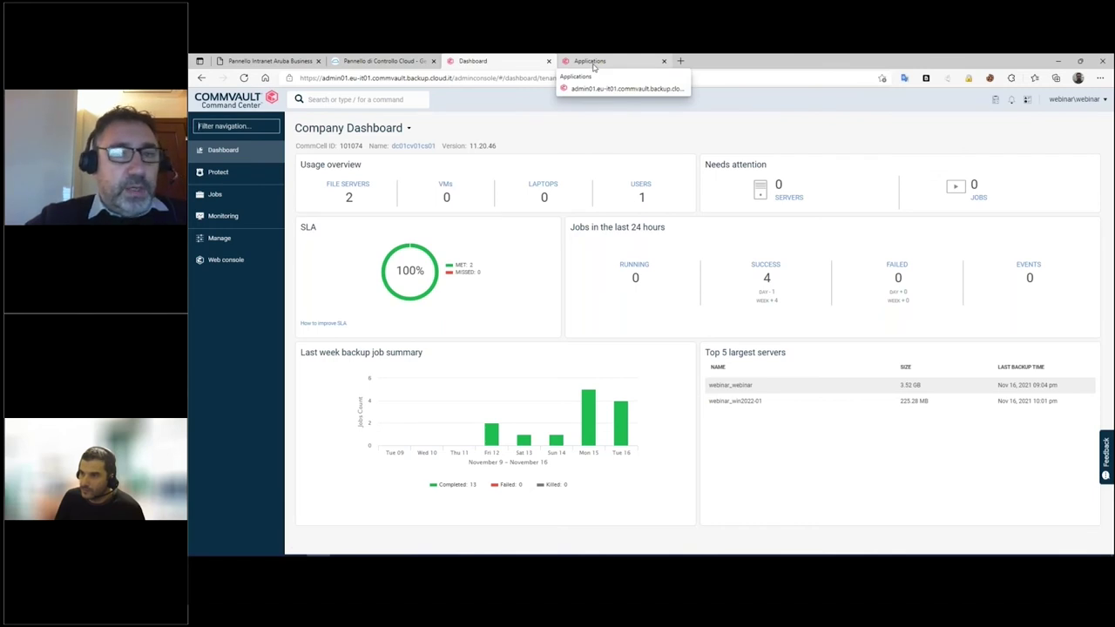
left_click(455, 78)
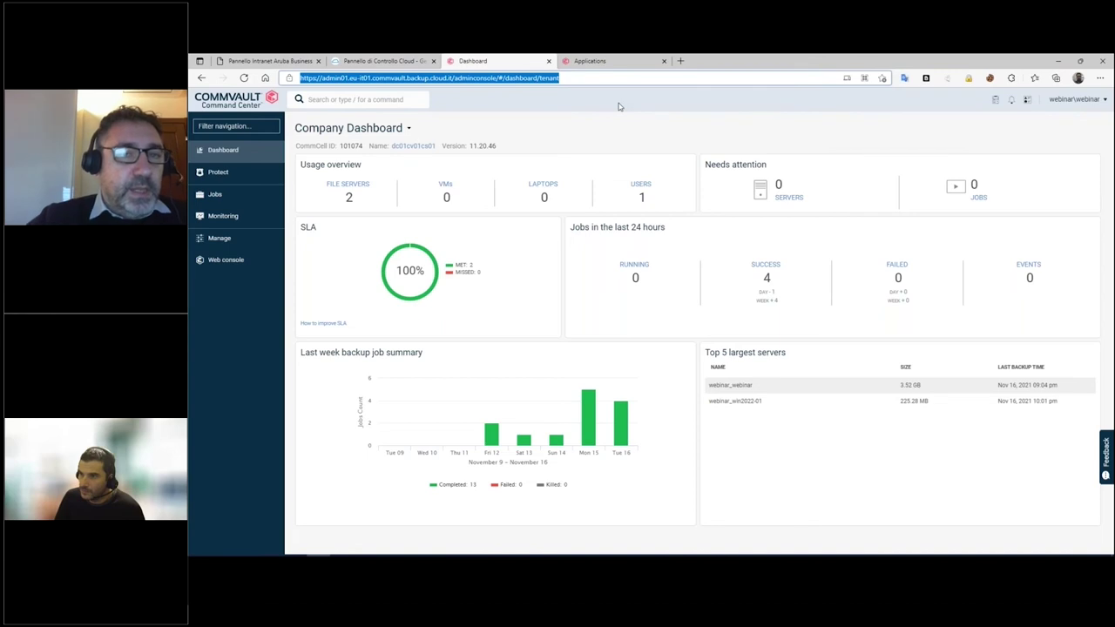
key("End")
key("ctrl+shift+Left")
key("ctrl+shift+Left")
key("ctrl+shift+Left")
key("ctrl+shift+Left")
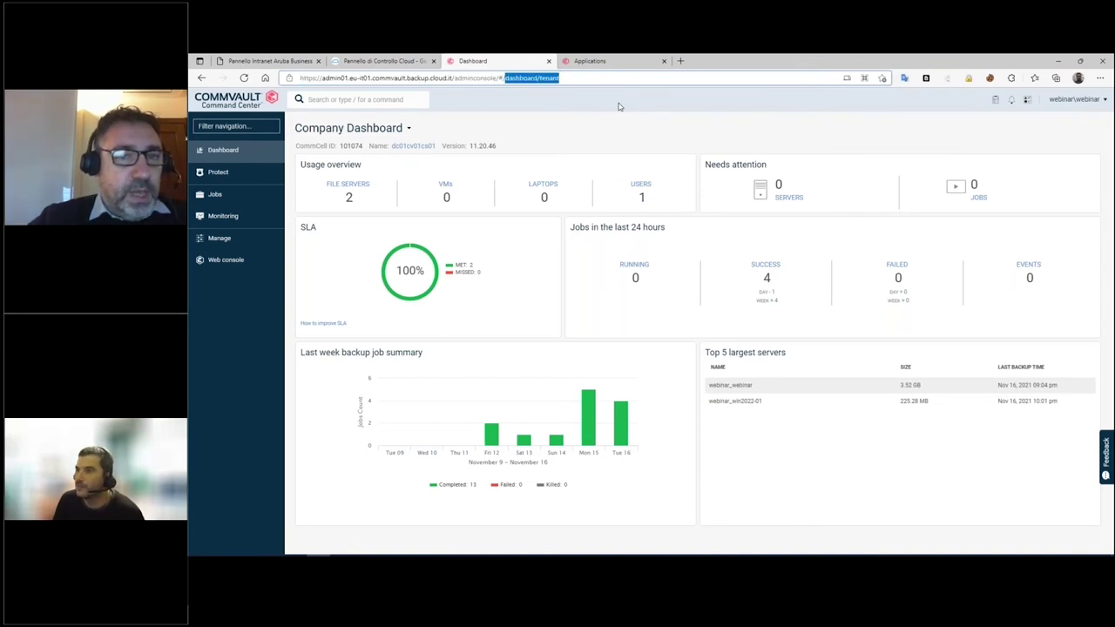
key("BackSpace")
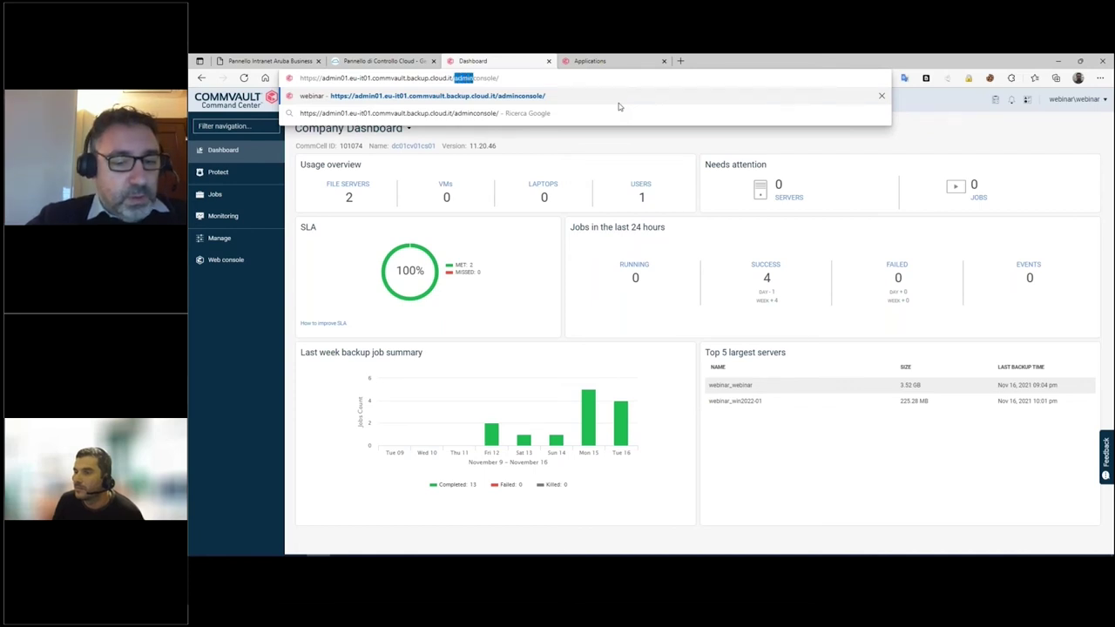
type("web")
key("Return")
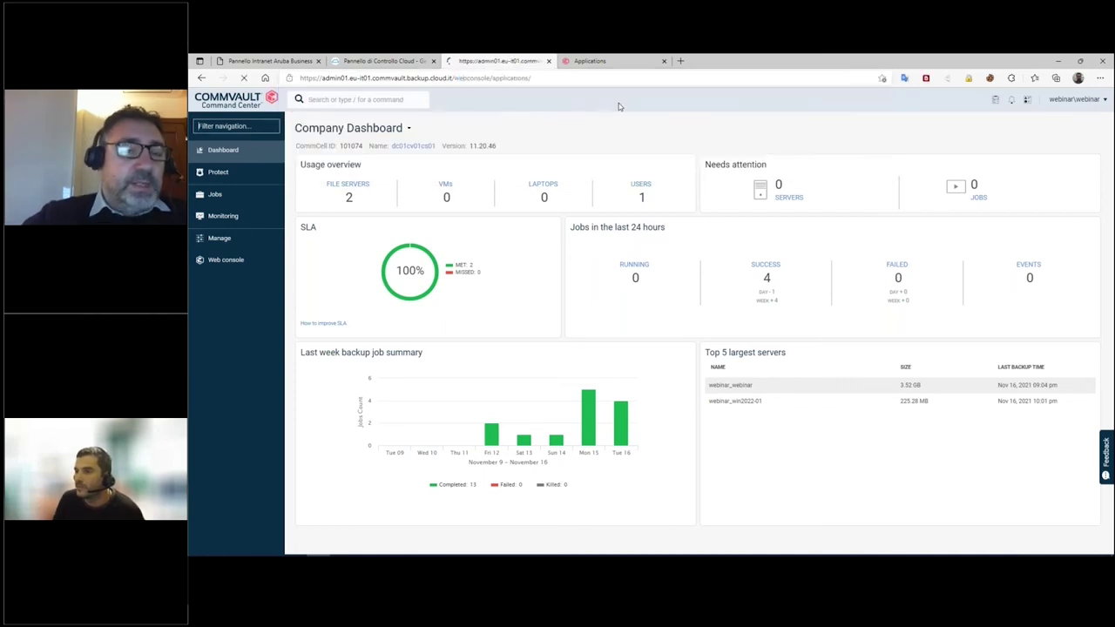
- Launch Command Center from the web console applications, dismiss the default plan form, and open the Download Center
left_click(594, 62)
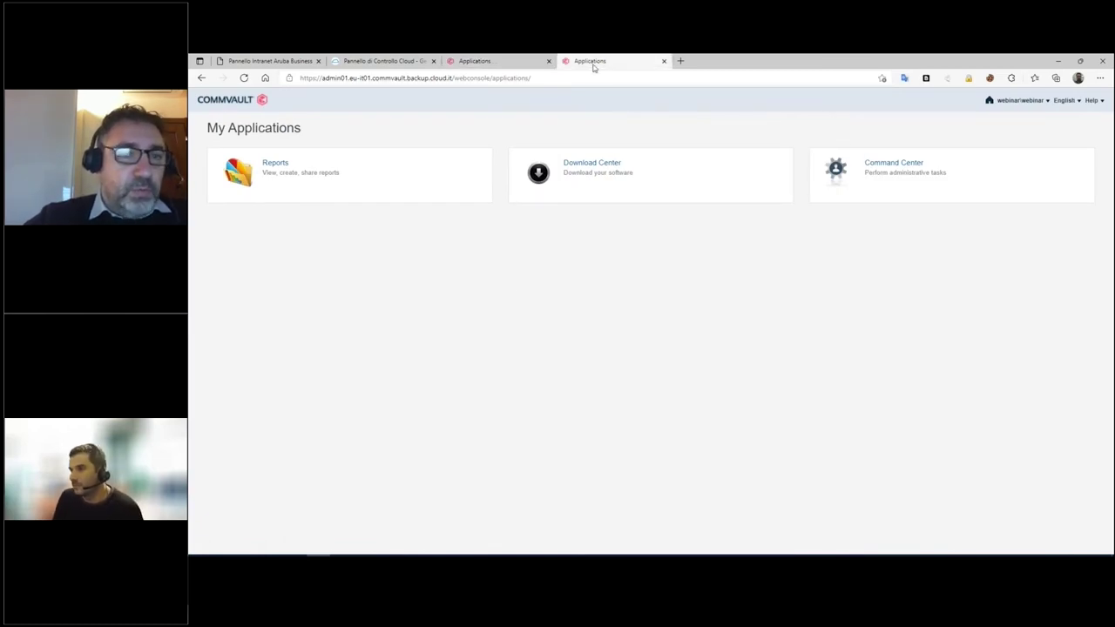
left_click(889, 164)
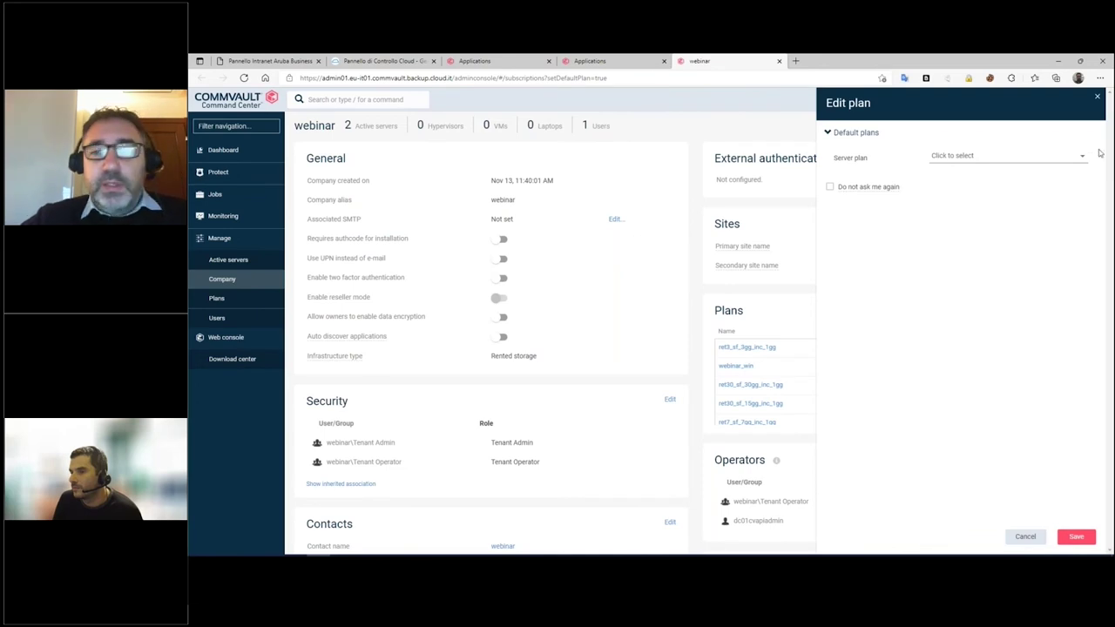
left_click(1097, 97)
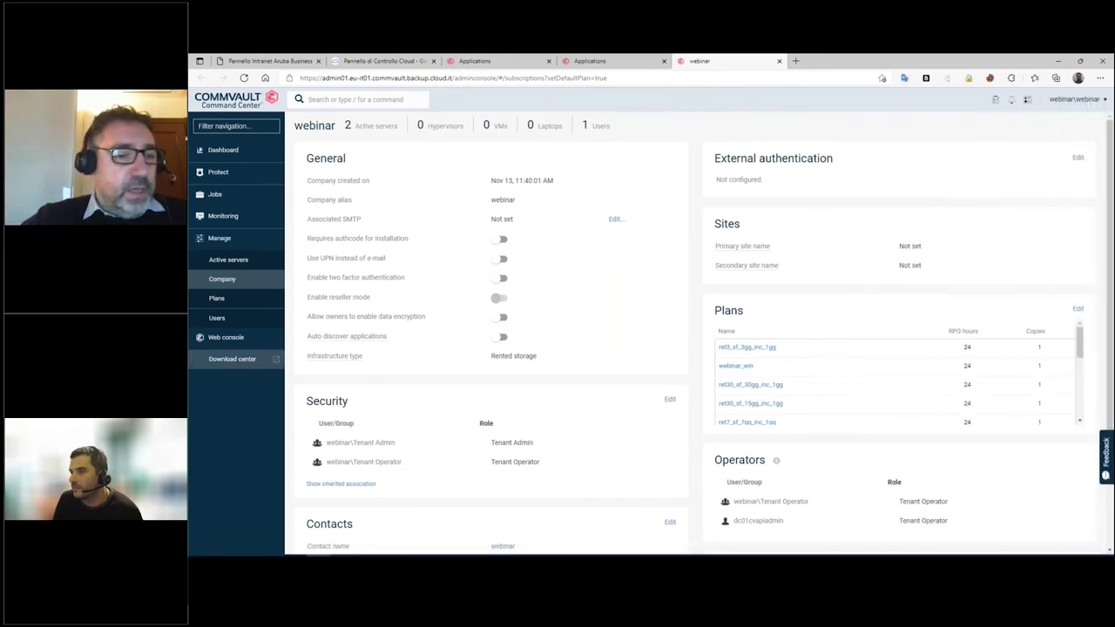
left_click(261, 359)
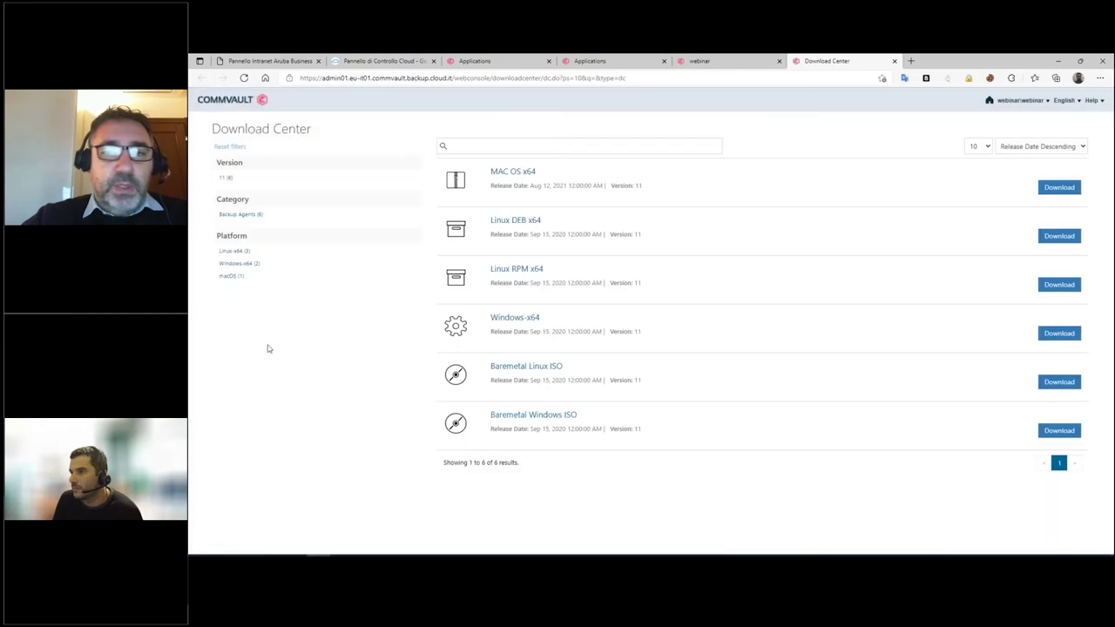
- Return to the web console's applications page and open the Backup job summary report
left_click(229, 100)
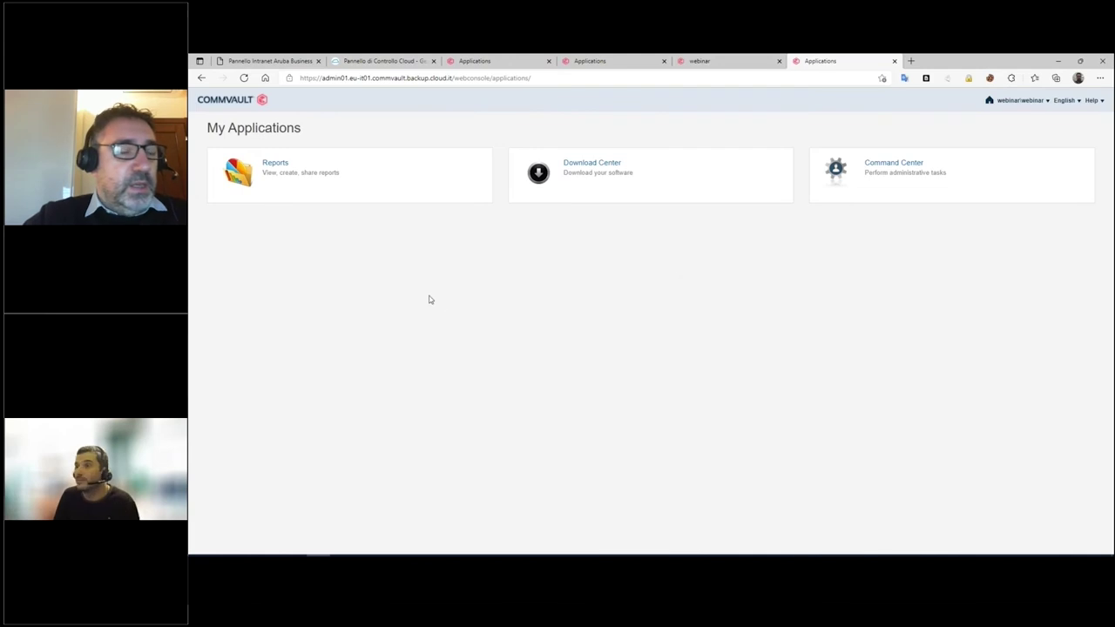
left_click(275, 163)
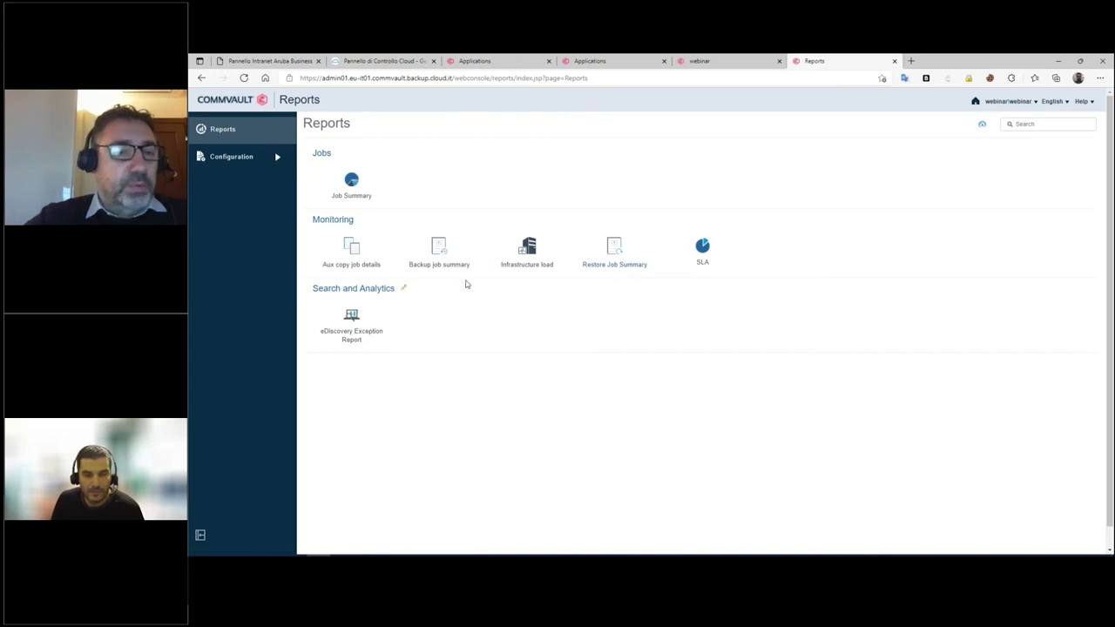
left_click(439, 256)
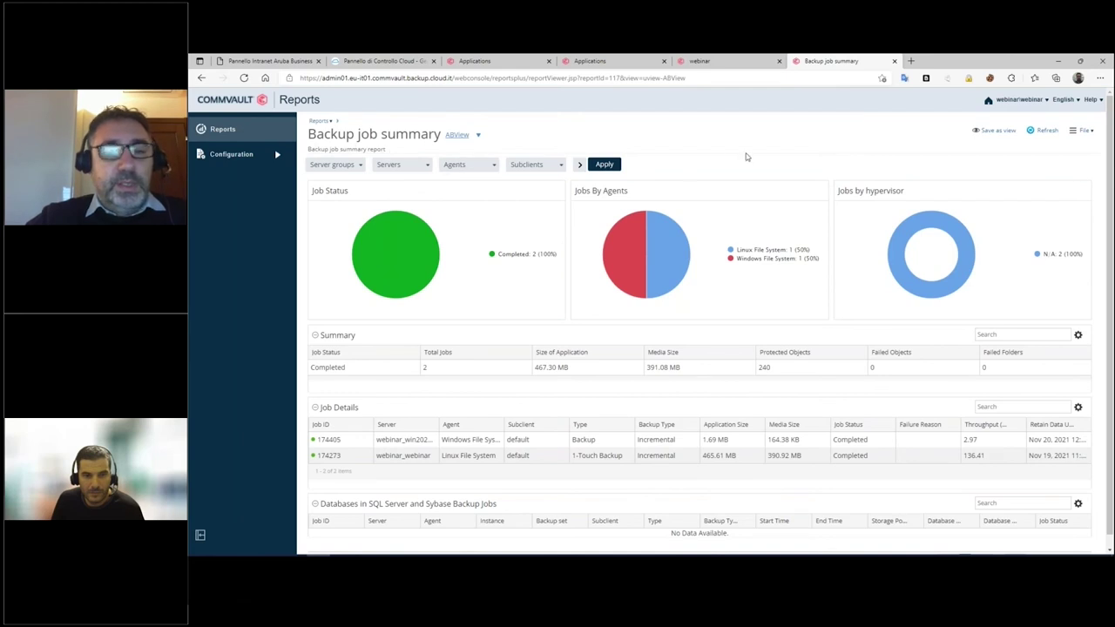
- Expand the report's filters and apply the Last 7 days time frame to the backup job summary
left_click(581, 165)
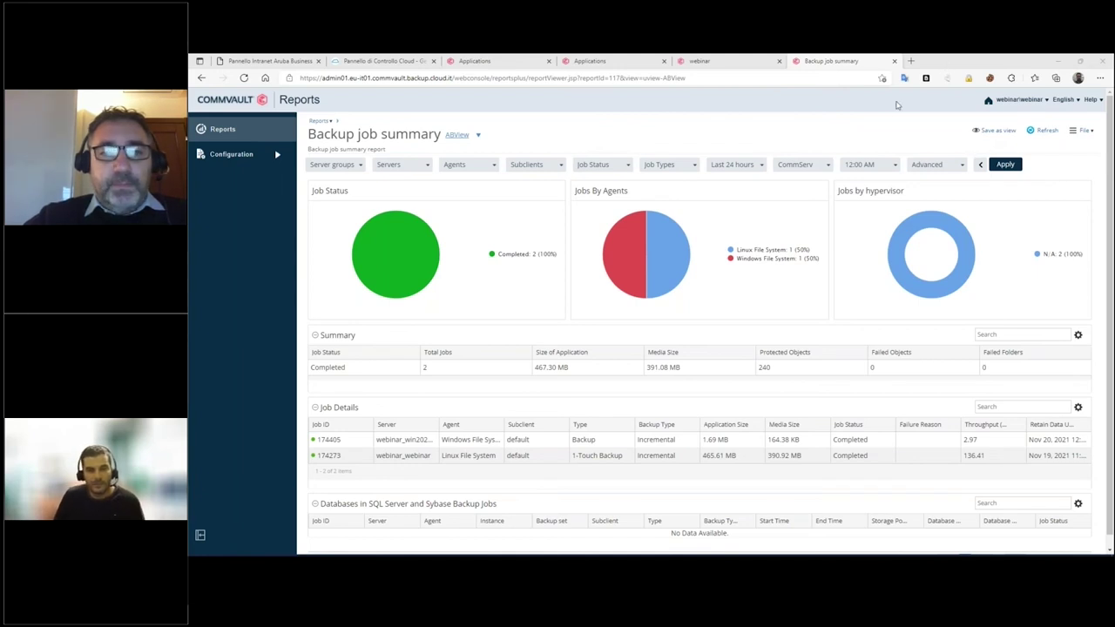
left_click(730, 167)
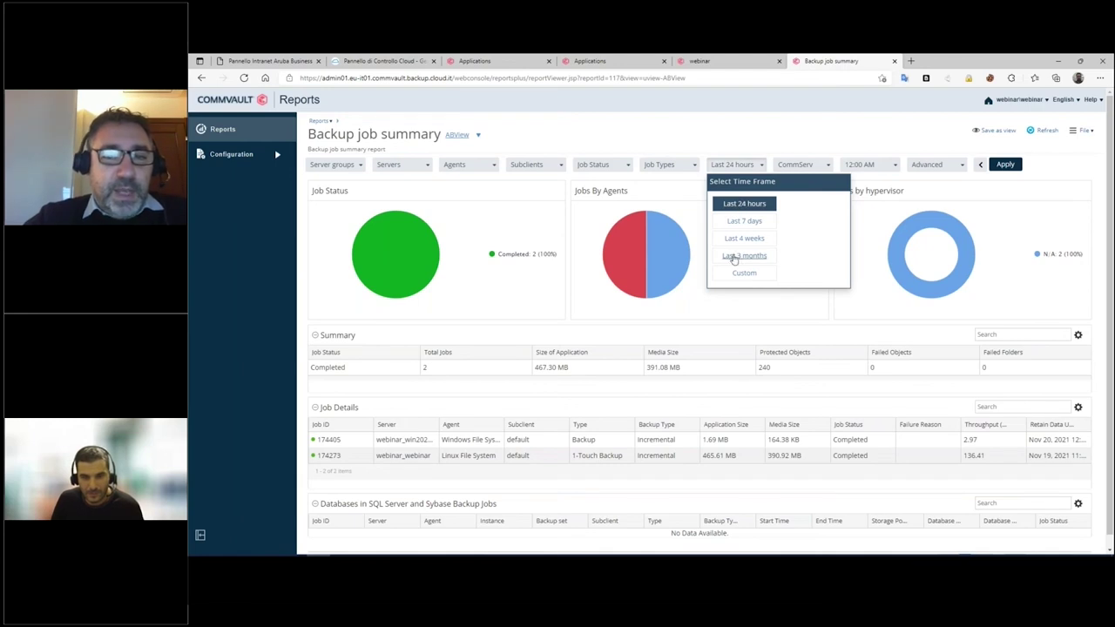
left_click(745, 221)
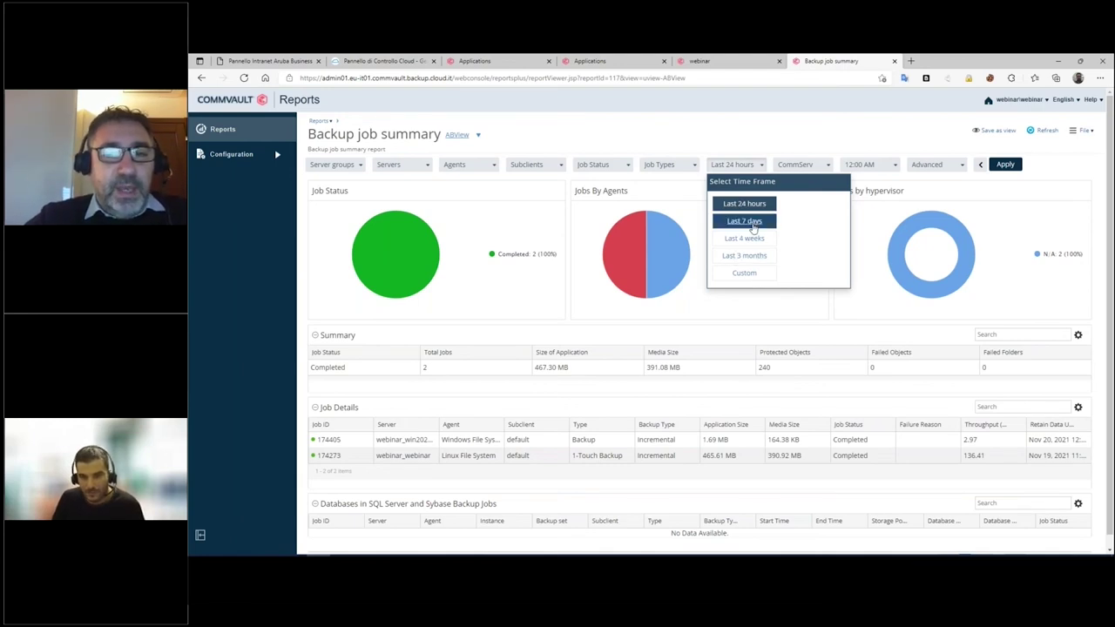
left_click(1009, 168)
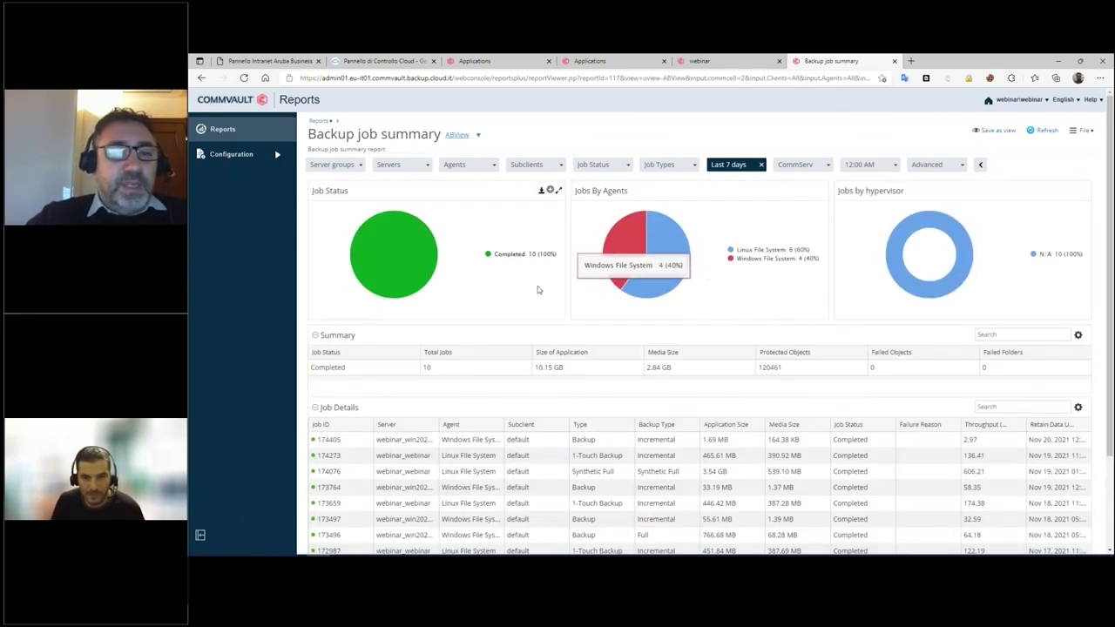
- Filter the backup job summary to Linux File System jobs through the agents chart, and examine the backup types in the job details
mouse_move(652, 290)
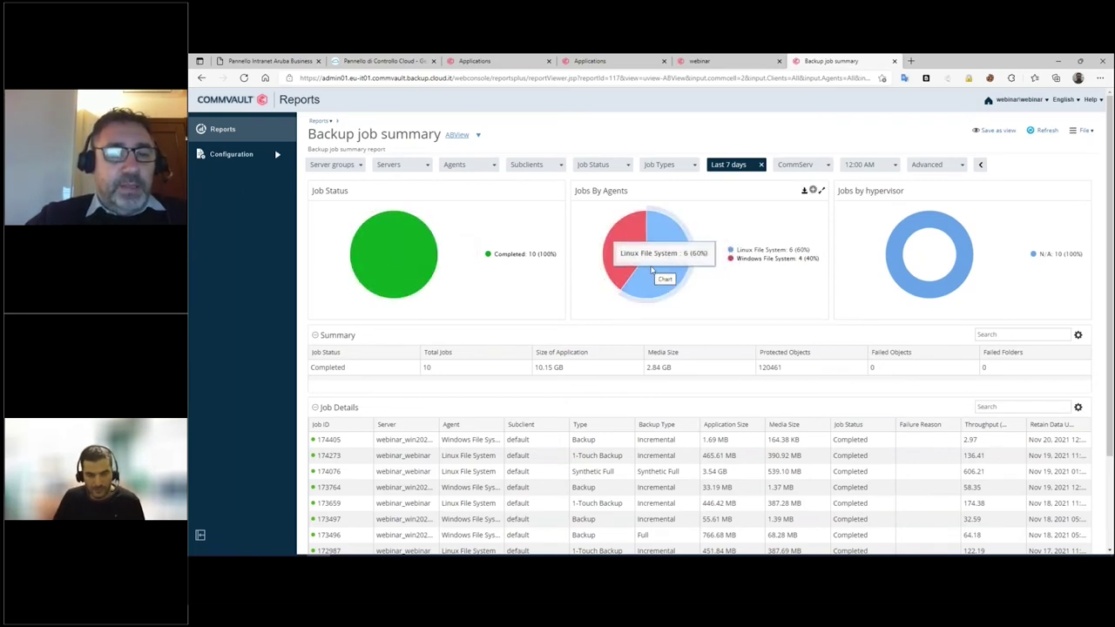
left_click(668, 262)
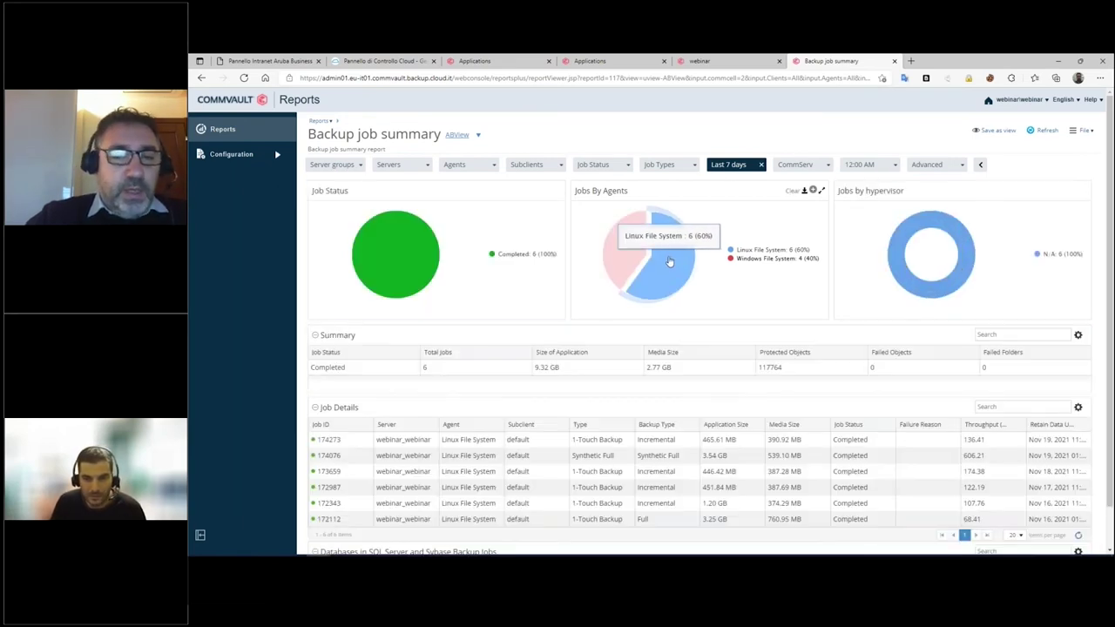
mouse_move(410, 263)
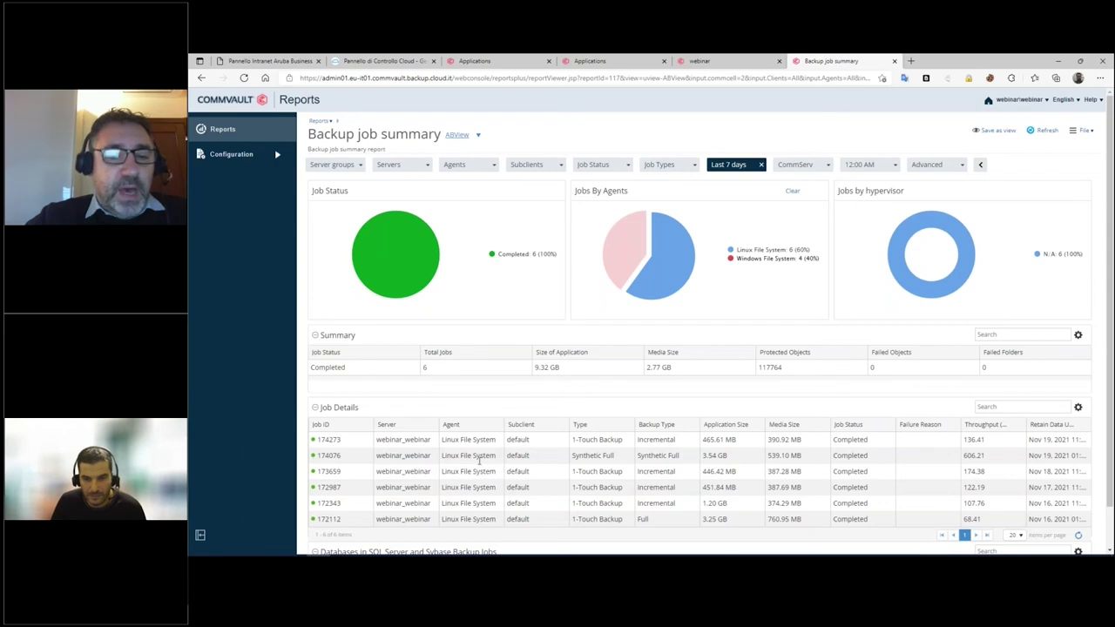
scroll(450, 468, "down", 1)
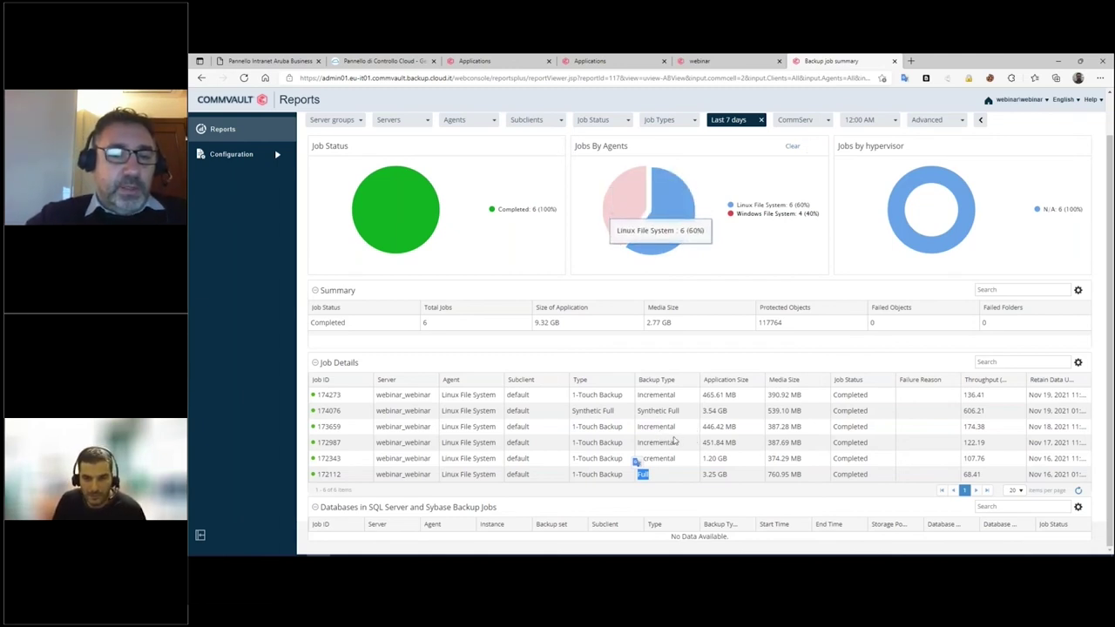
- Clear the Linux File System chart selection and filter the backup job summary to the webinar_win2022-01 server
left_click(662, 217)
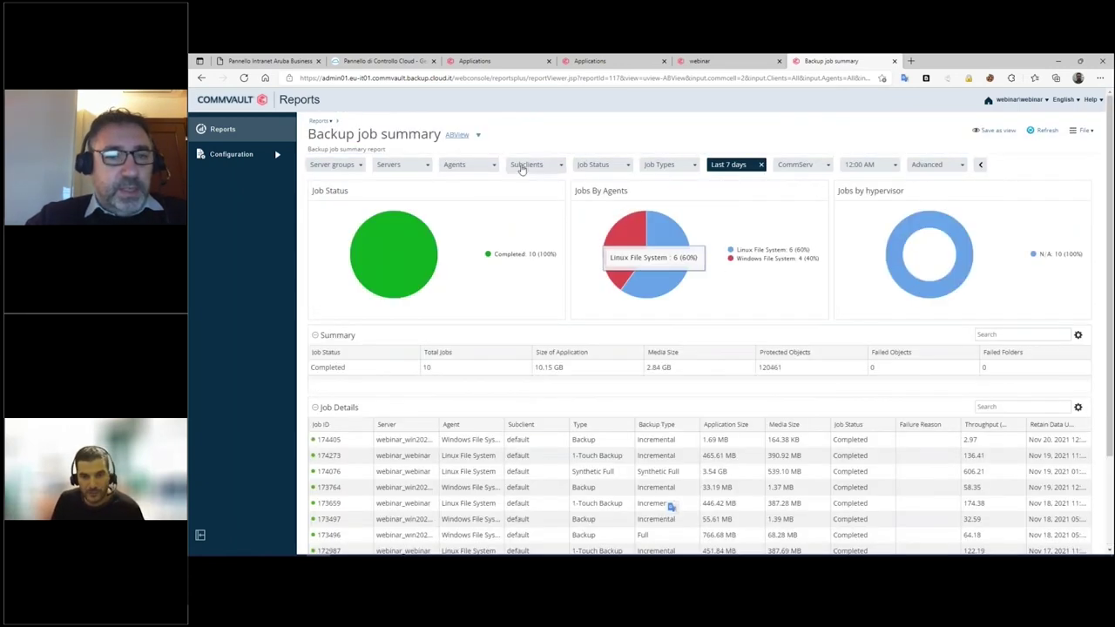
left_click(428, 168)
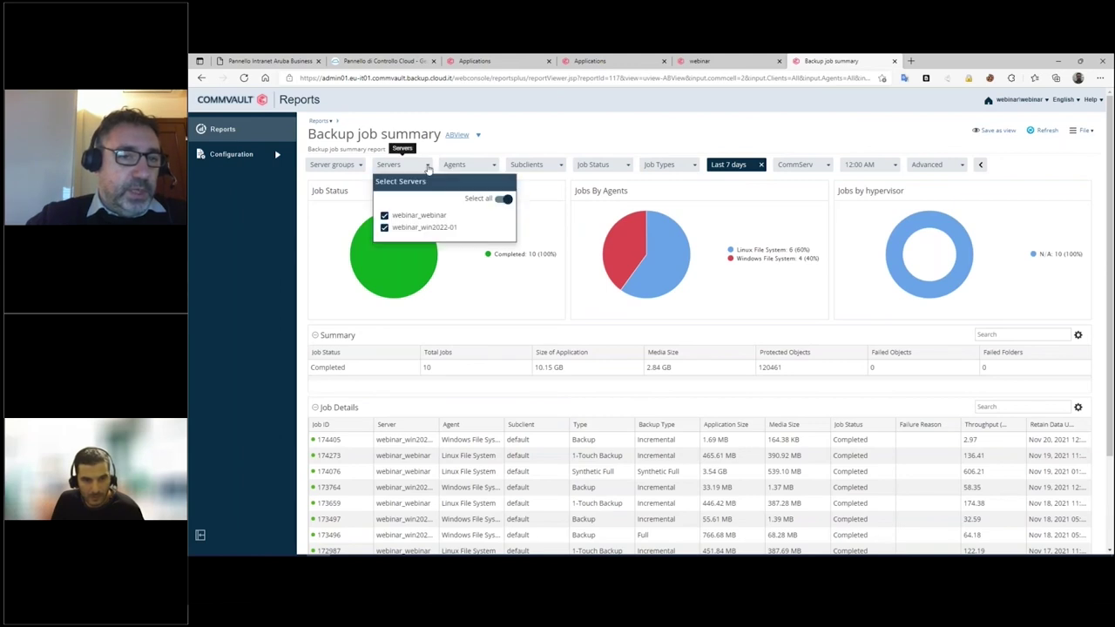
left_click(385, 216)
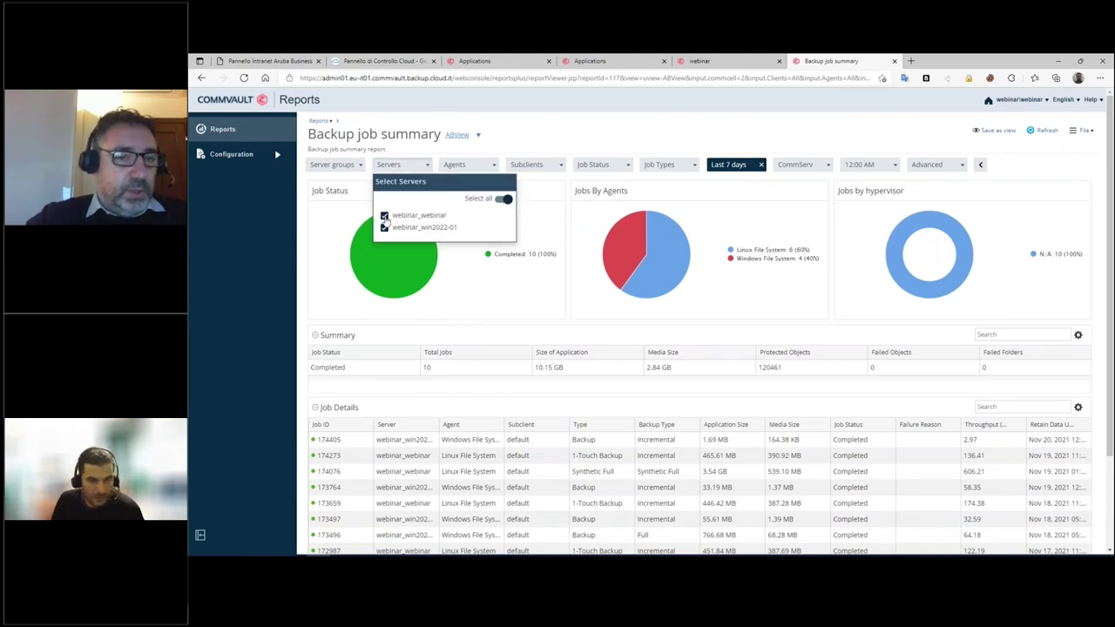
left_click(583, 136)
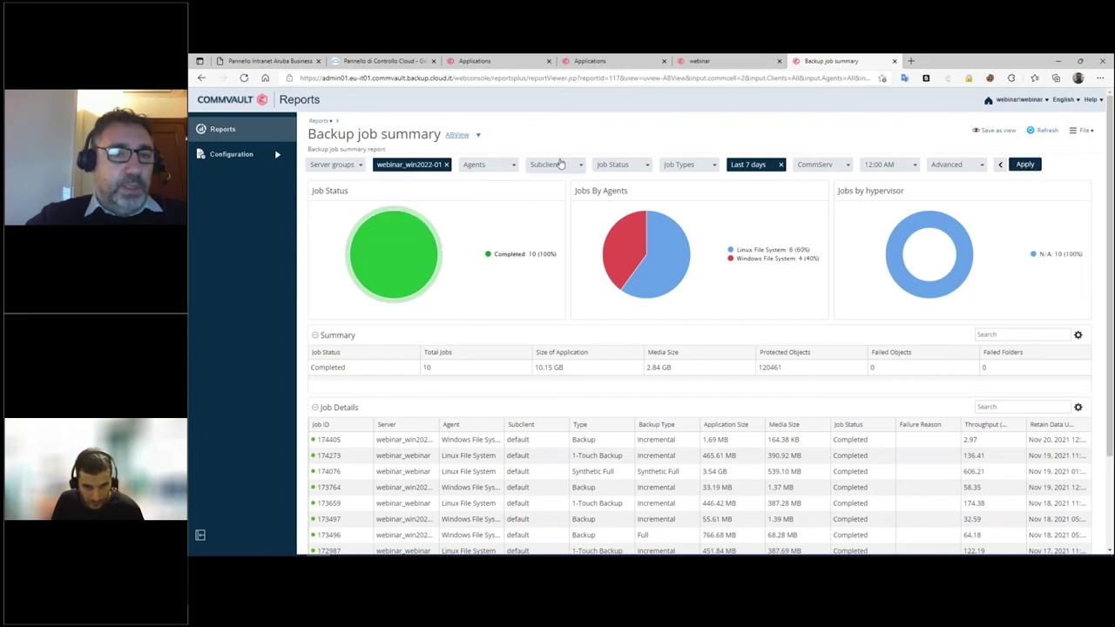
left_click(618, 164)
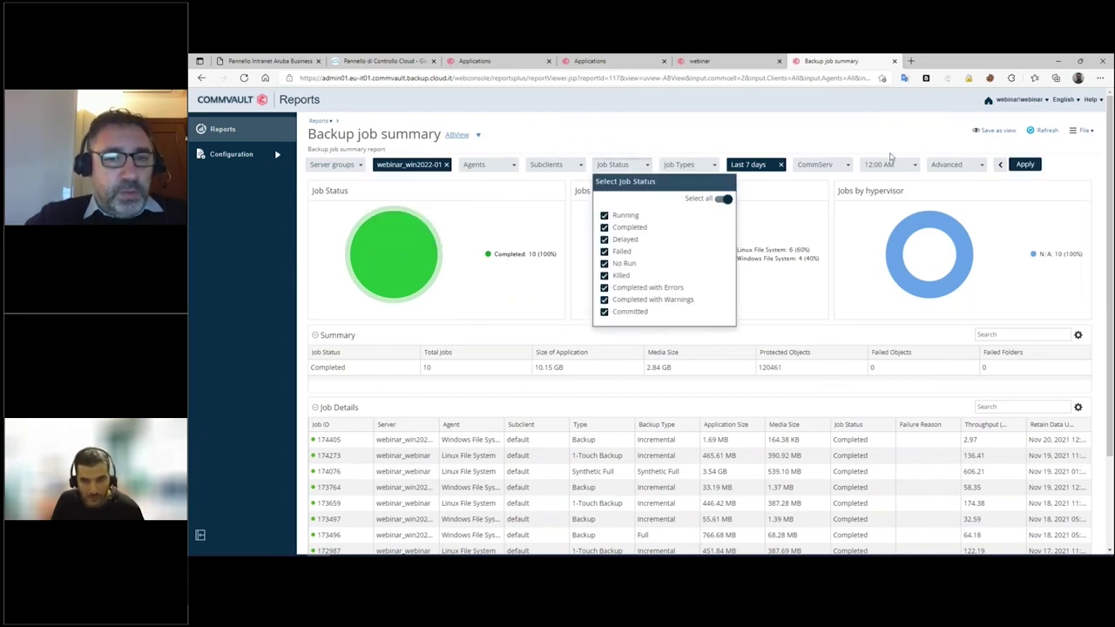
left_click(1024, 163)
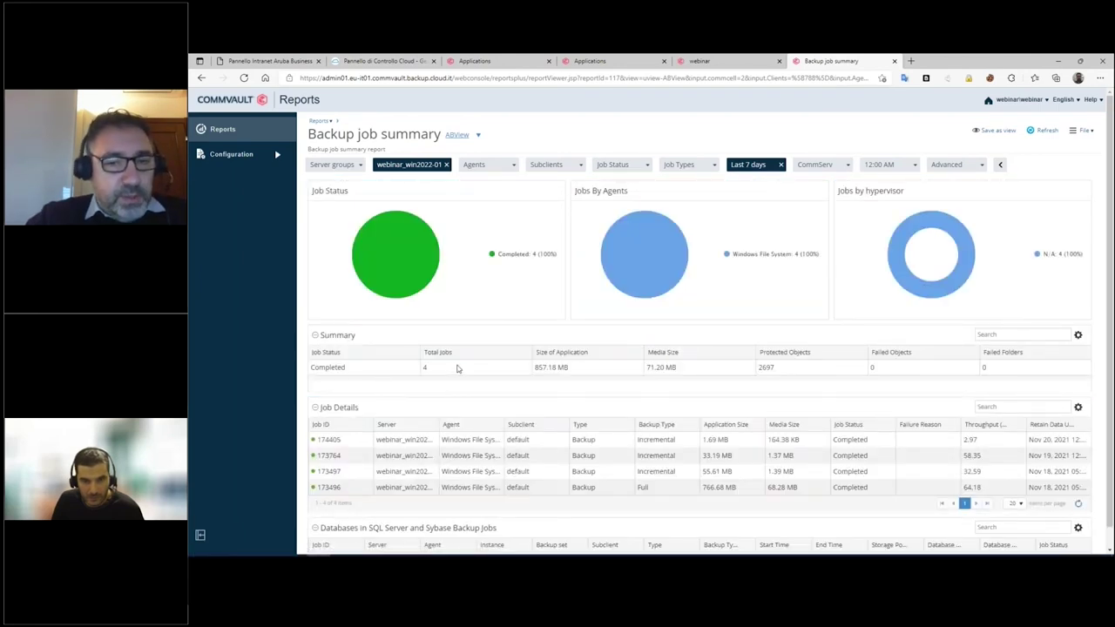
- Hide the Media Size column in the report's Summary table
left_click(1078, 336)
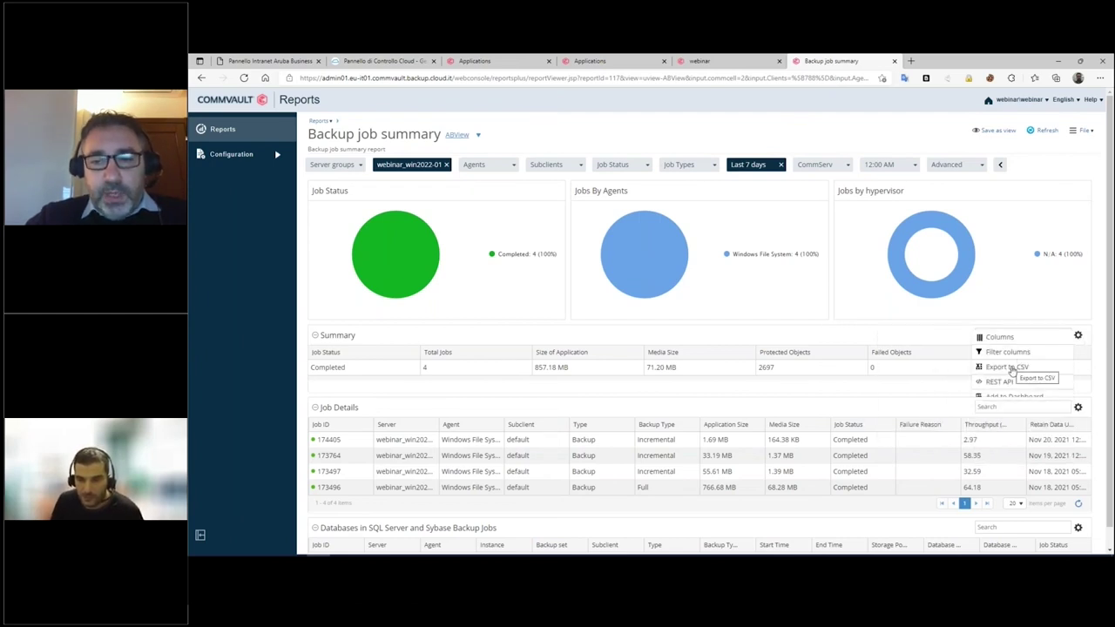
mouse_move(1010, 339)
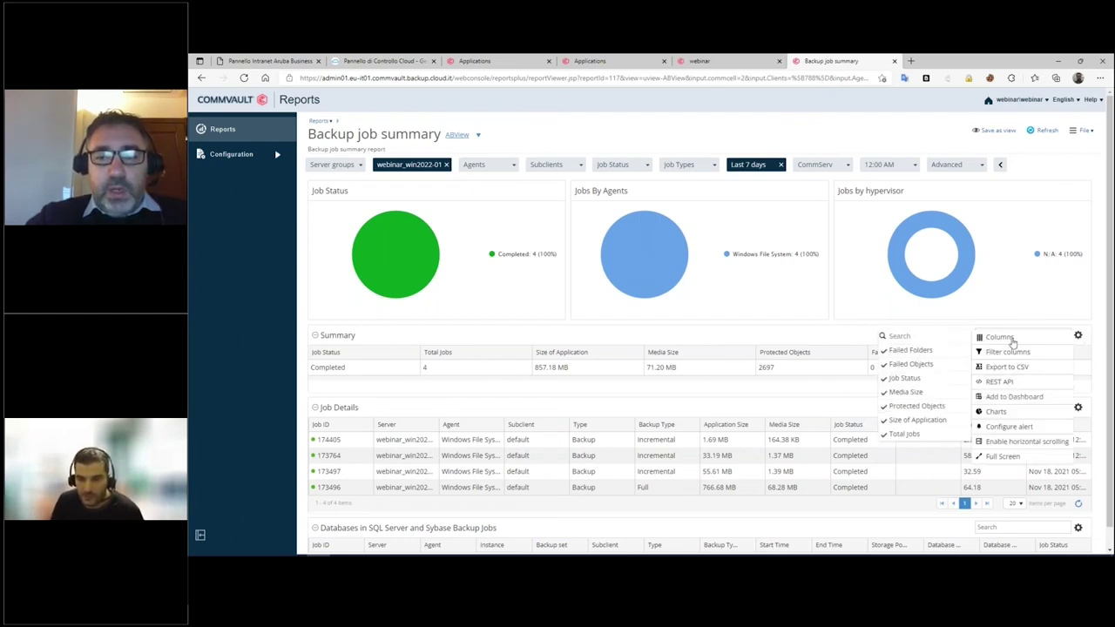
left_click(906, 392)
scroll(571, 392, "down", 1)
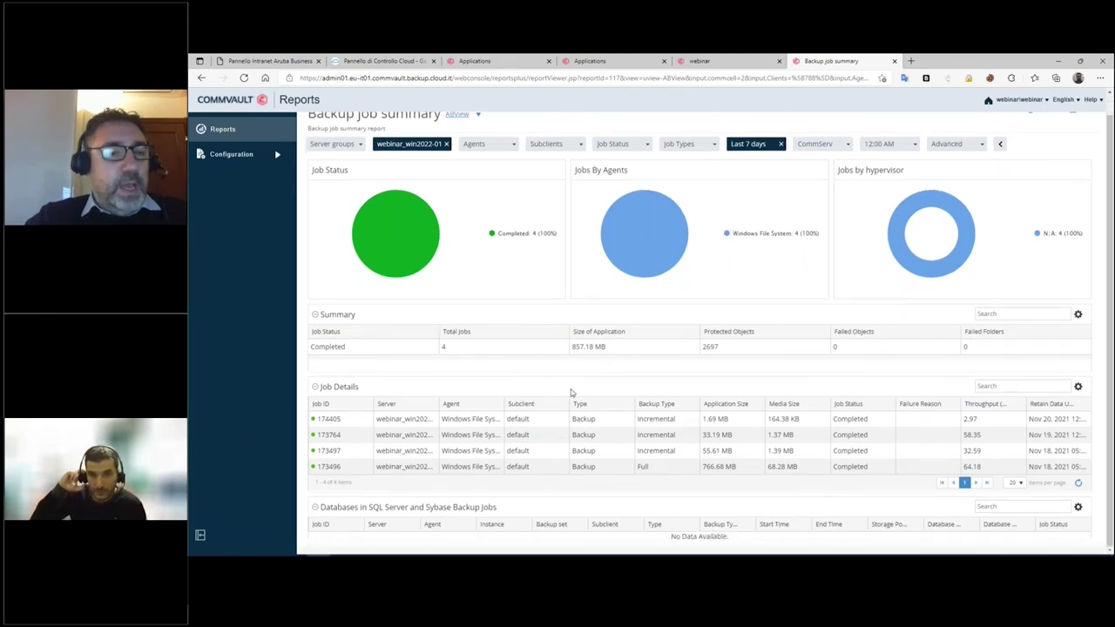
- Remove the webinar_win2022-01 server filter and apply the change to the backup job summary
scroll(571, 392, "up", 1)
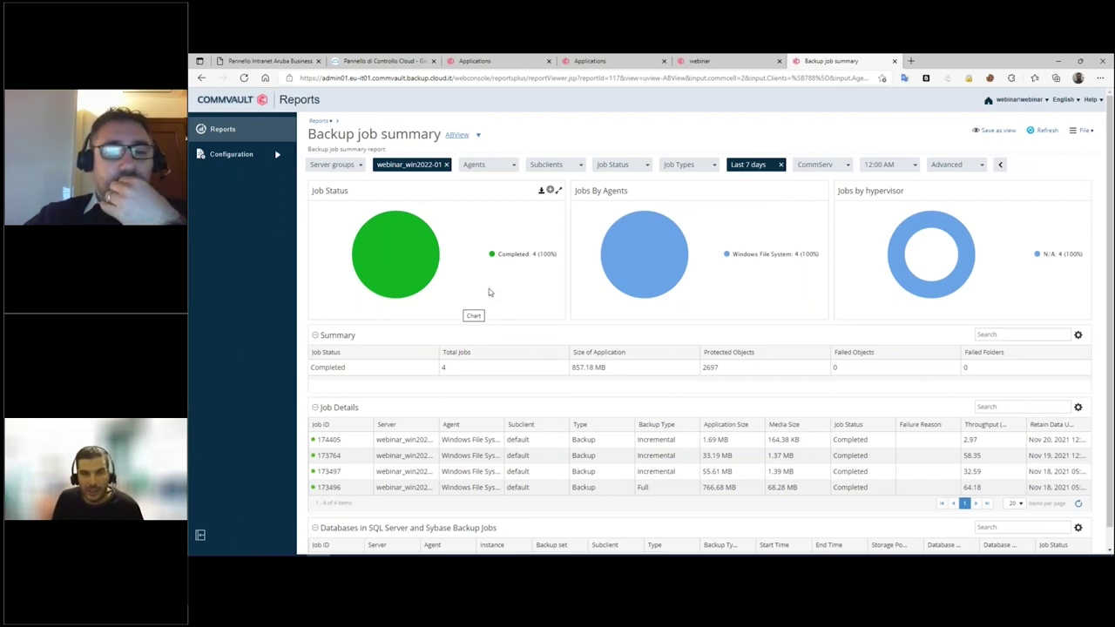
mouse_move(669, 268)
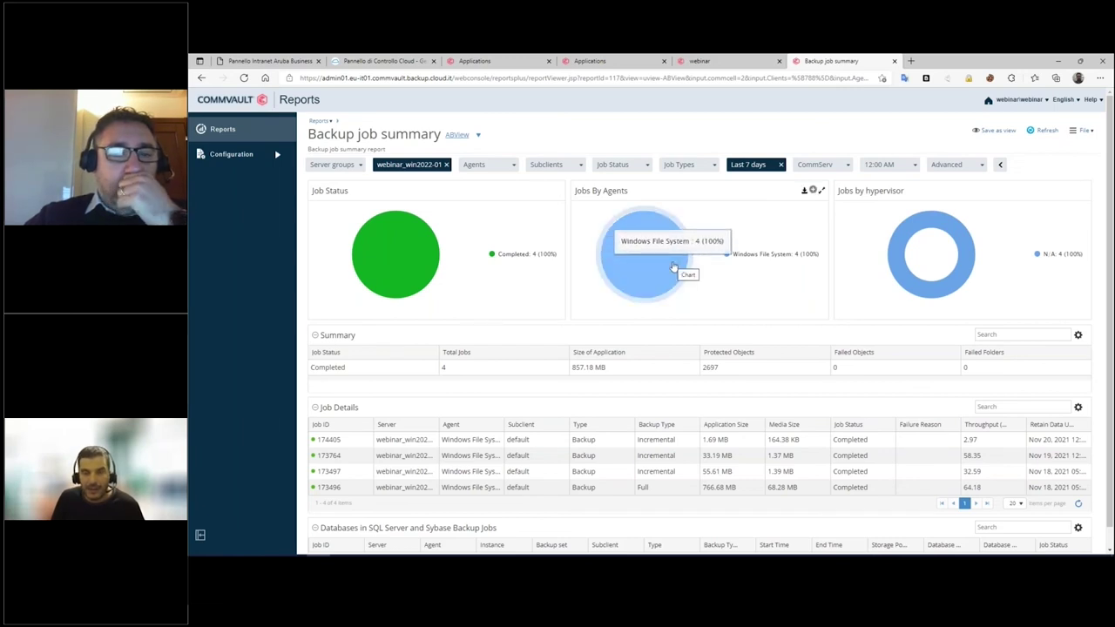
left_click(446, 165)
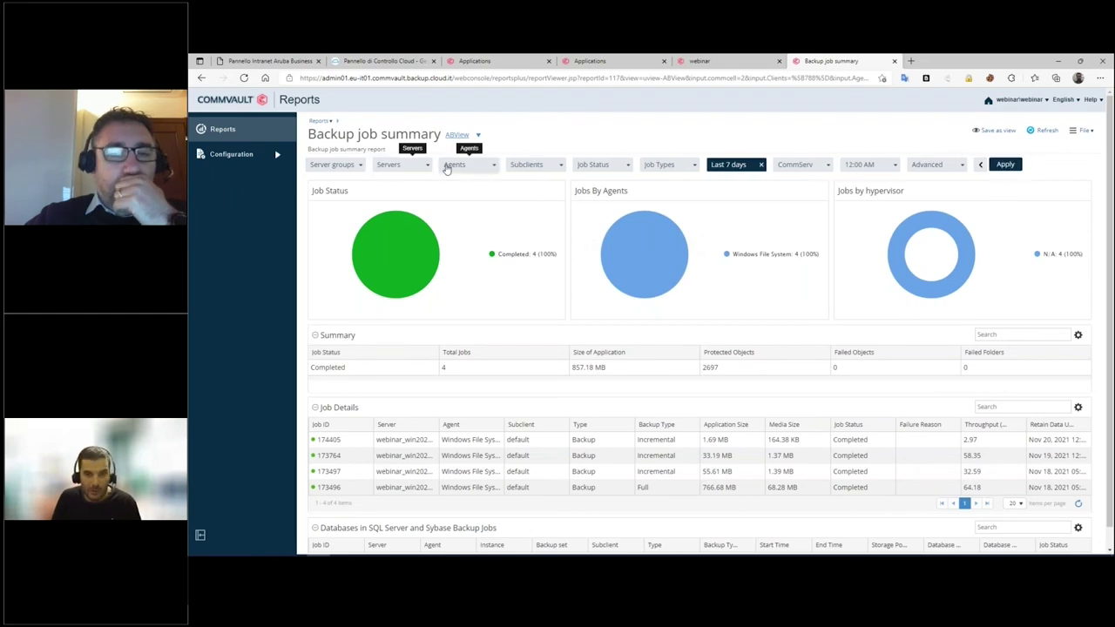
left_click(1004, 165)
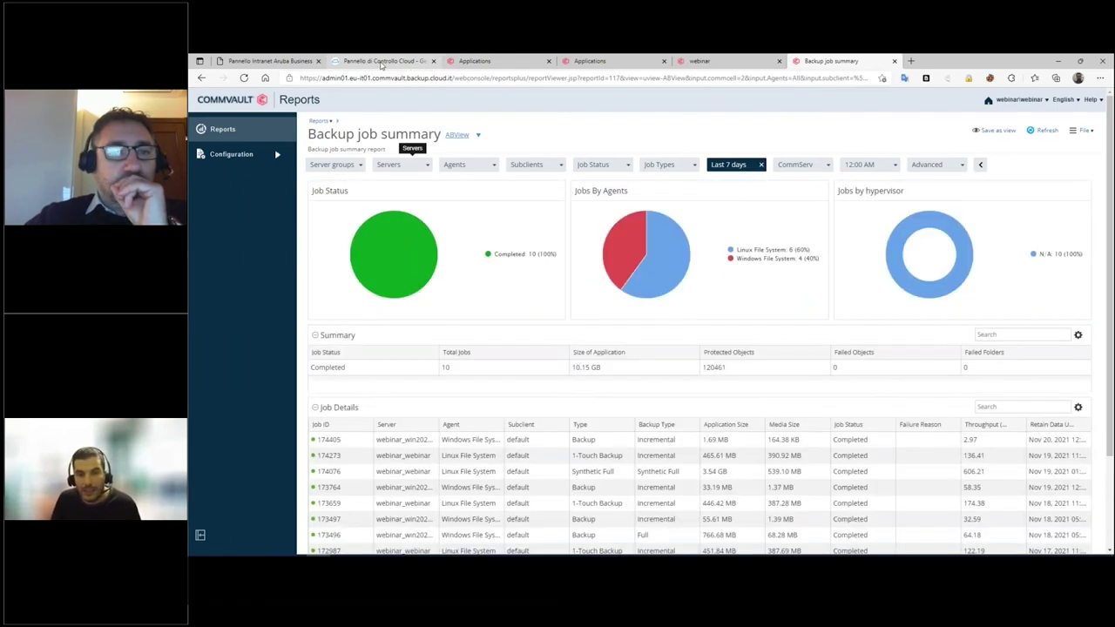
- Check the webinar account's occupied space in the Aruba Cloud panel, and close the second Applications page and the webinar company page
left_click(381, 62)
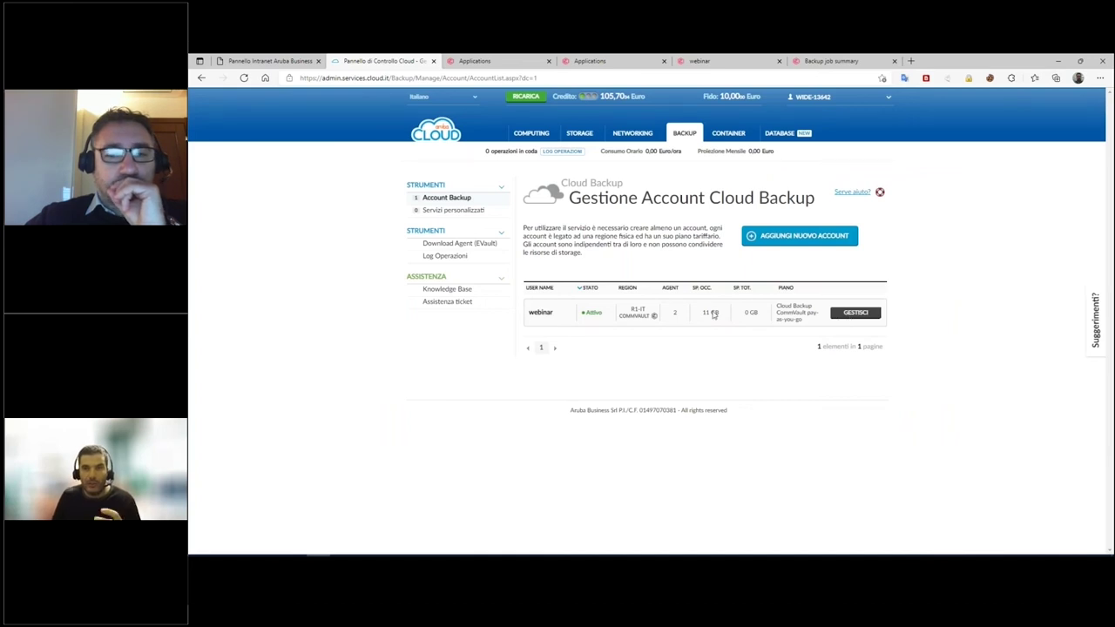
left_click_drag(701, 312, 722, 312)
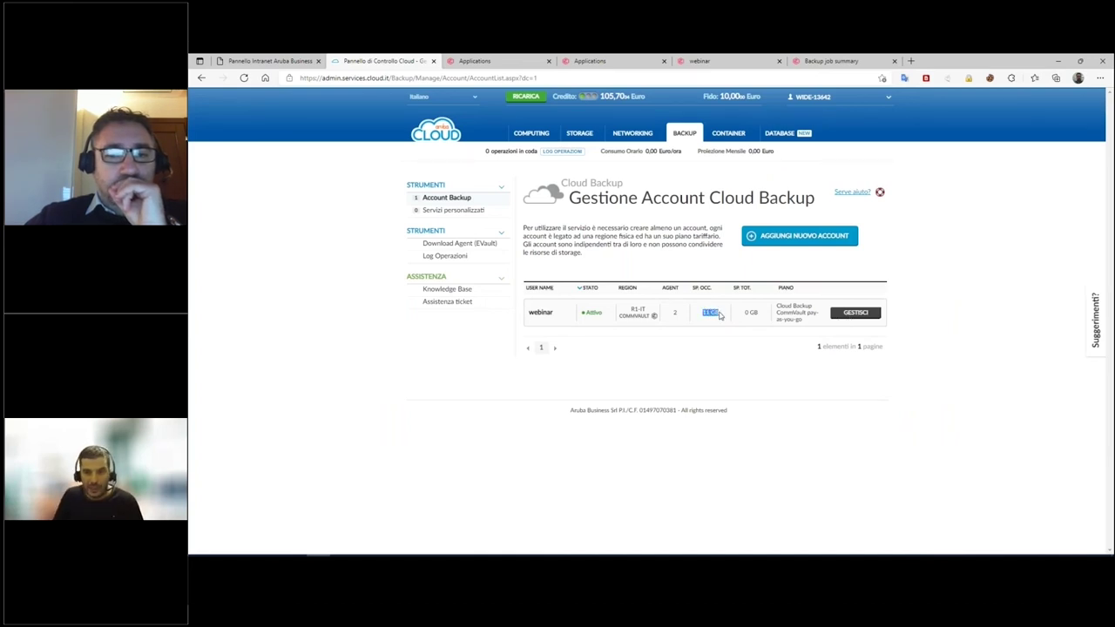
left_click(493, 60)
left_click(570, 61)
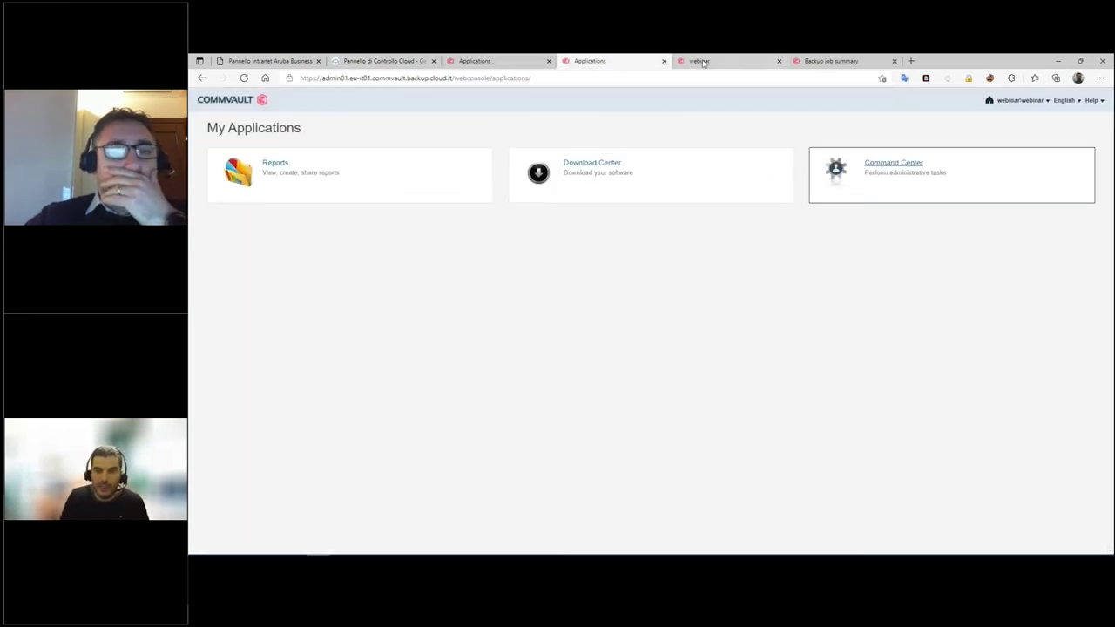
left_click(663, 61)
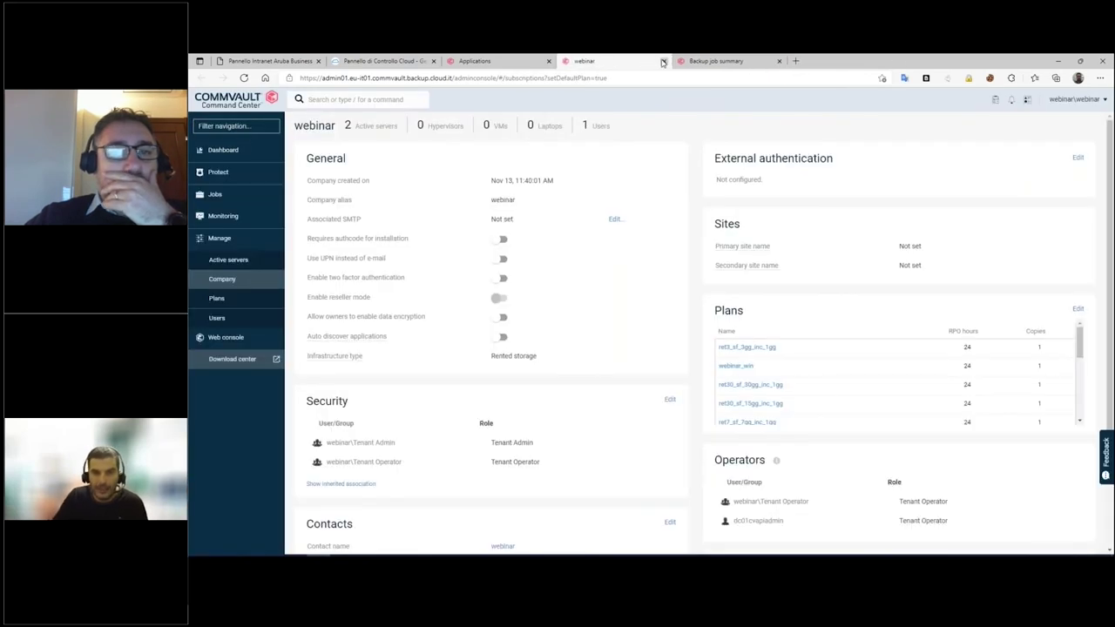
left_click(663, 62)
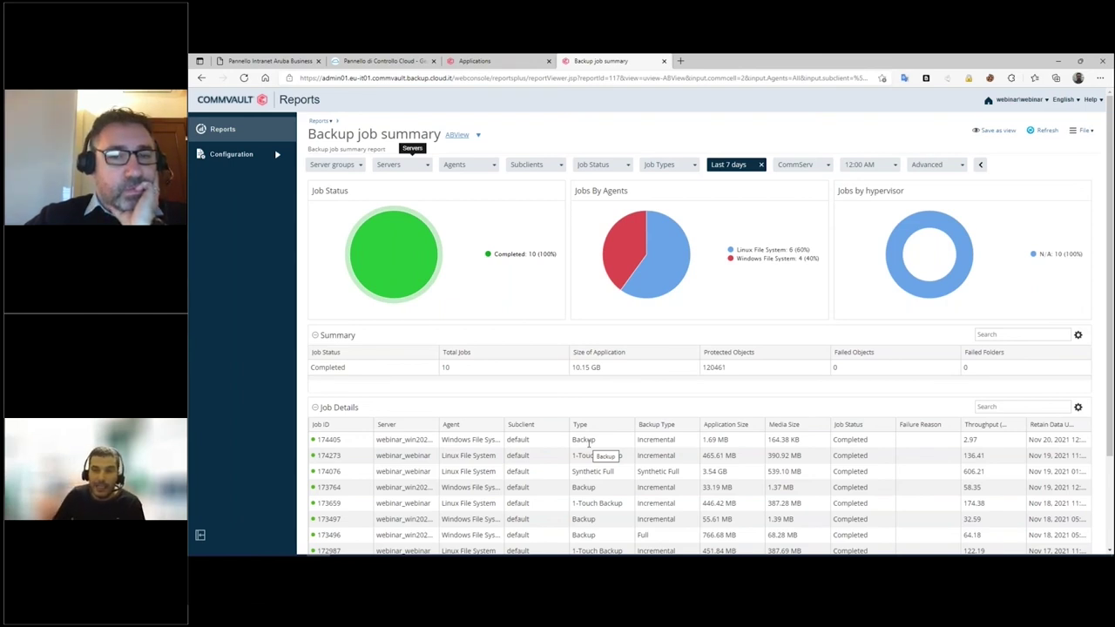
- Examine the job details for all servers and highlight the Size of Application value in the Summary table
scroll(589, 444, "down", 1)
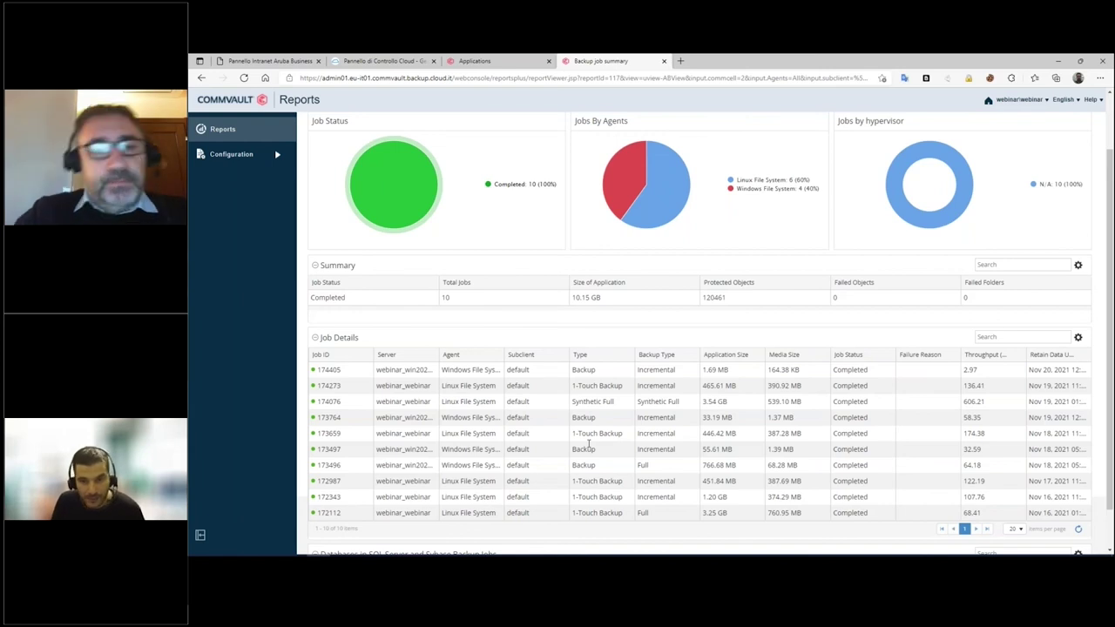
scroll(589, 444, "up", 2)
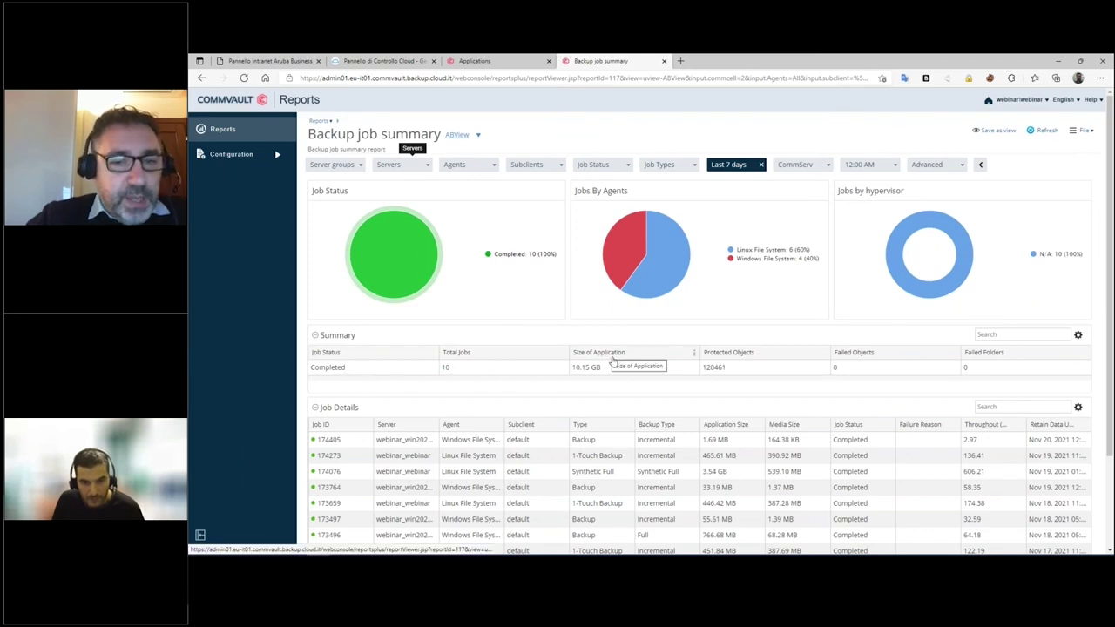
left_click_drag(608, 370, 379, 61)
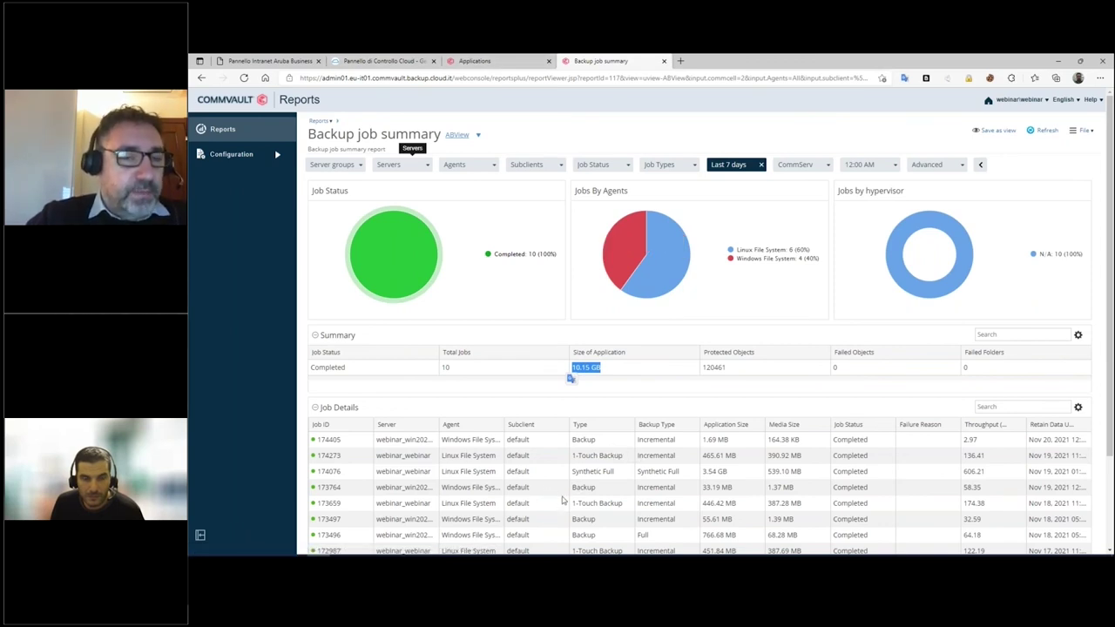
- Filter the backup job summary to the webinar_webinar server, review its jobs, and clear the server filter again
left_click(403, 166)
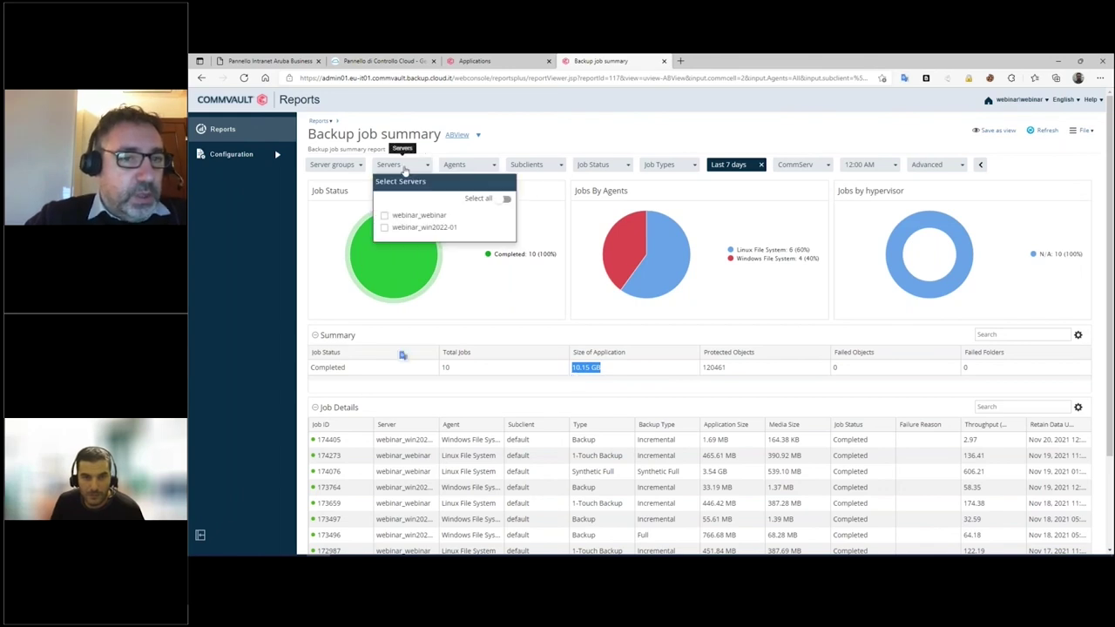
left_click(384, 215)
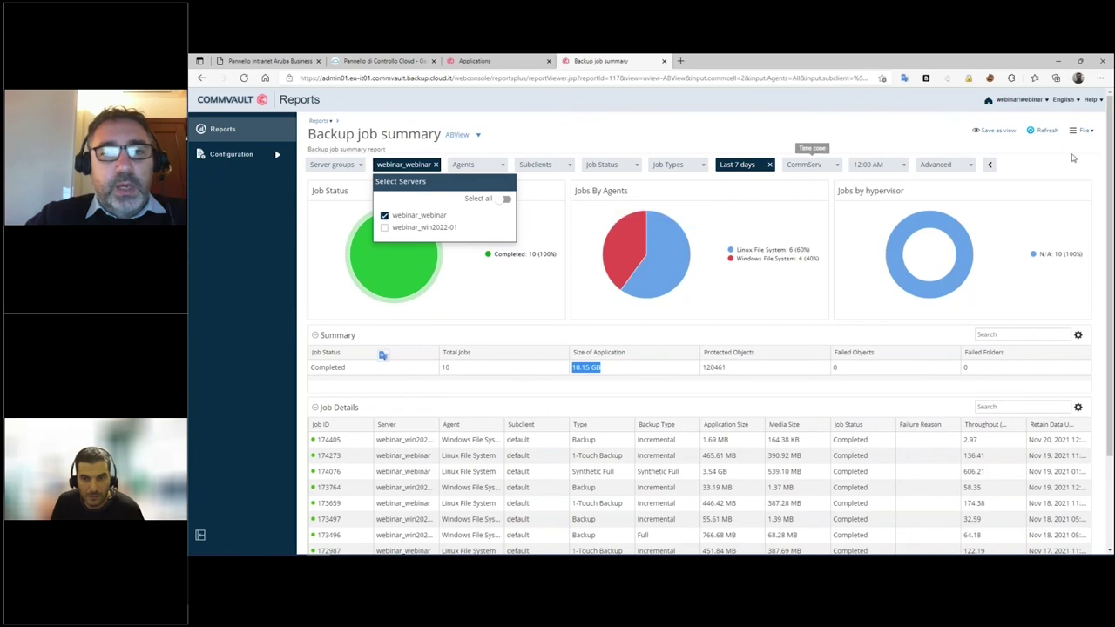
left_click(1016, 165)
left_click(1013, 166)
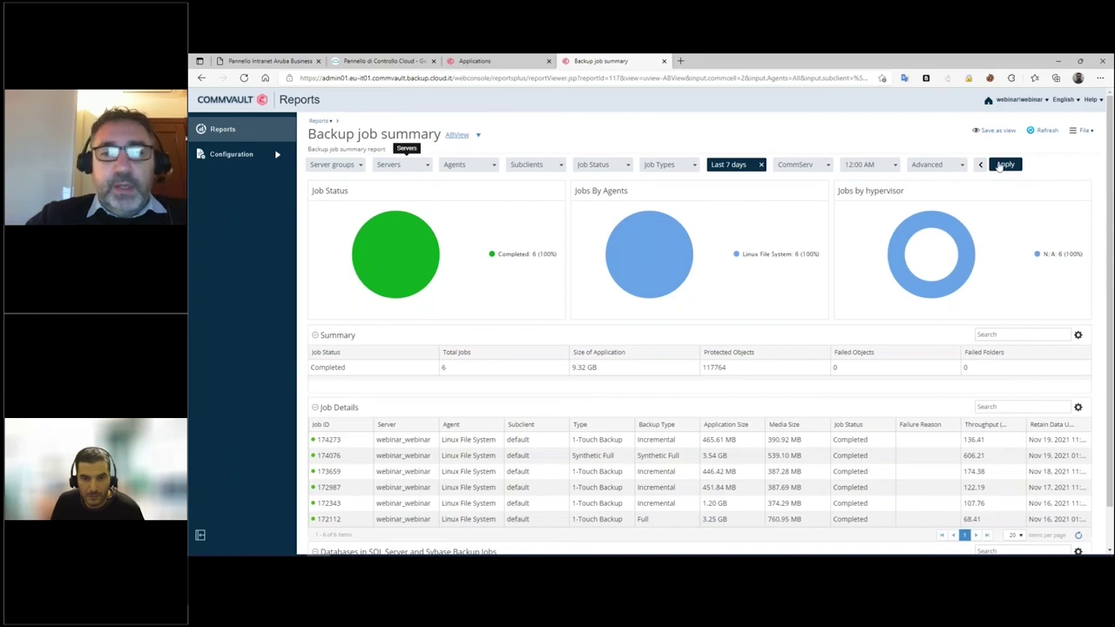
left_click(1004, 164)
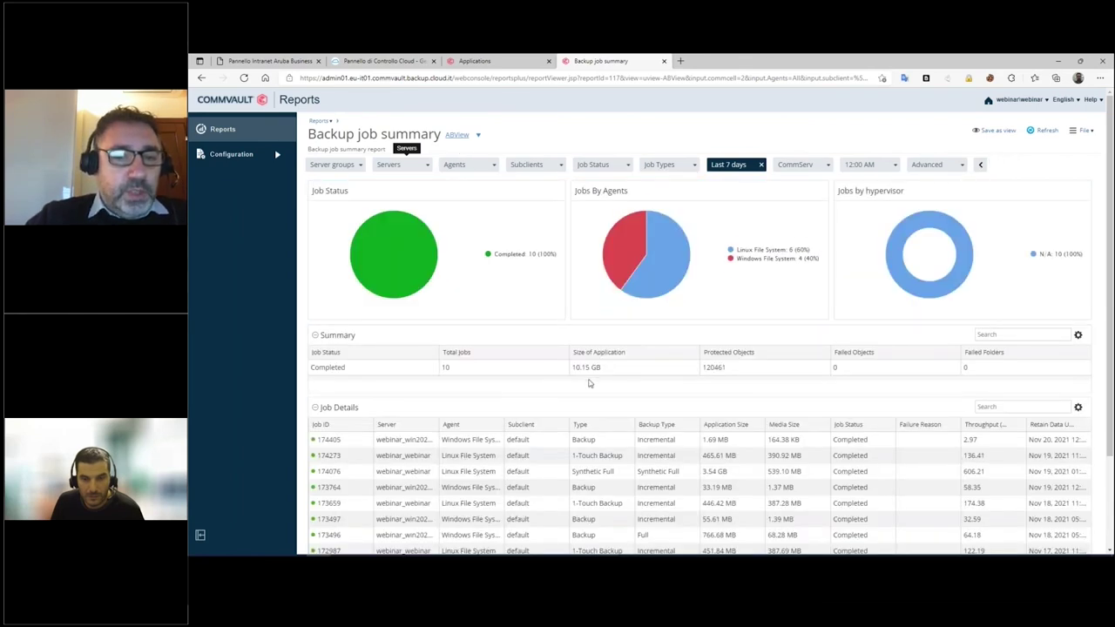
- Return to the Aruba Cloud panel's account list and highlight the webinar account's occupied space for comparison with the report
left_click(383, 61)
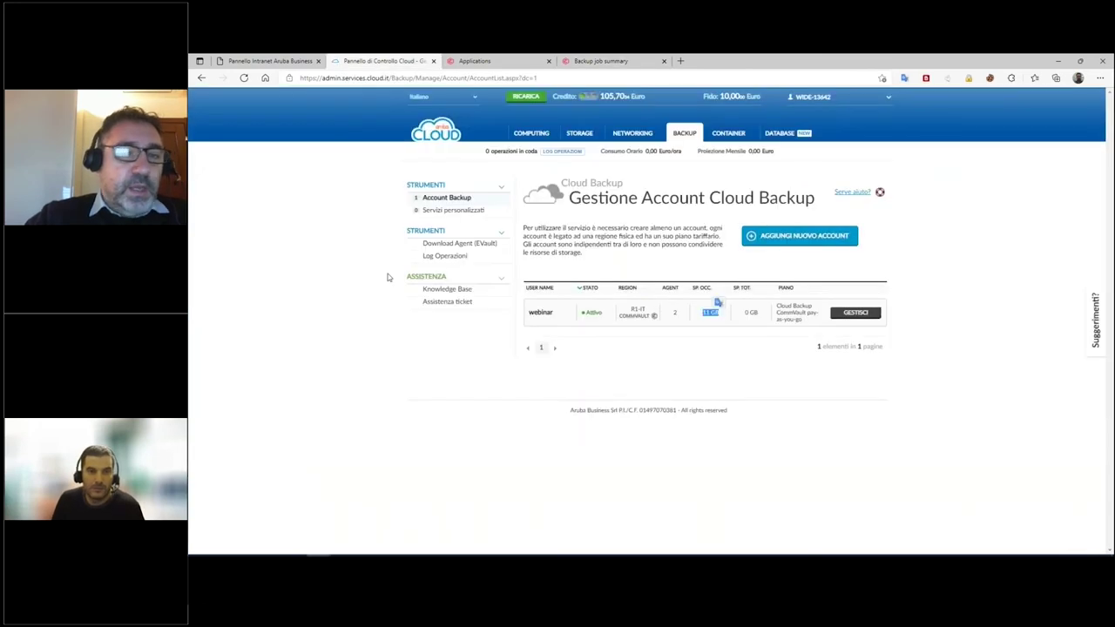
left_click(708, 318)
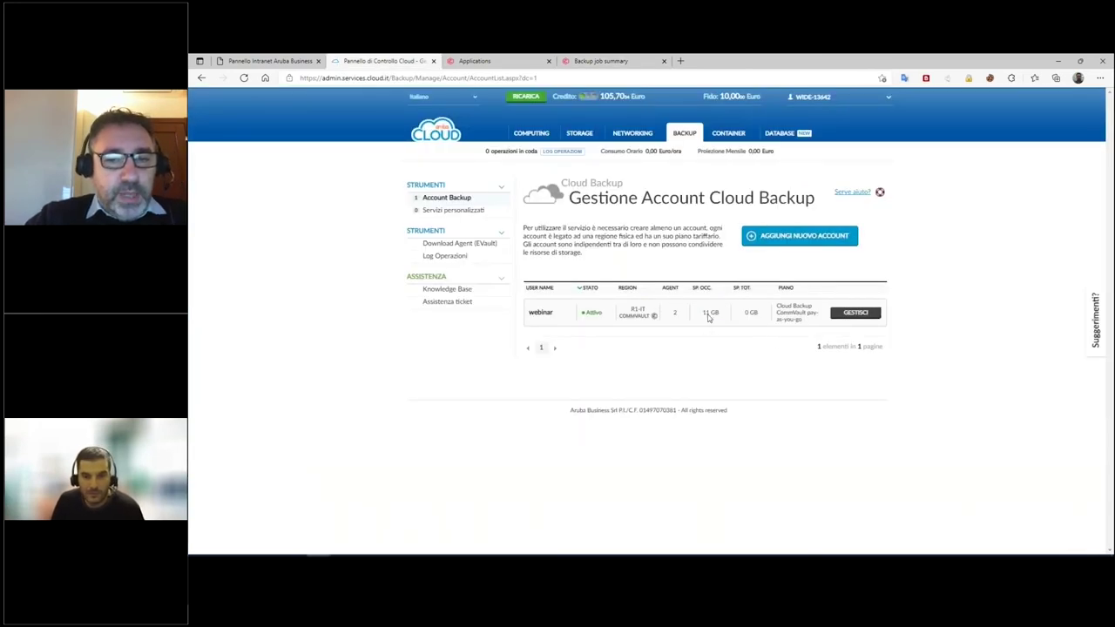
left_click_drag(703, 314, 720, 320)
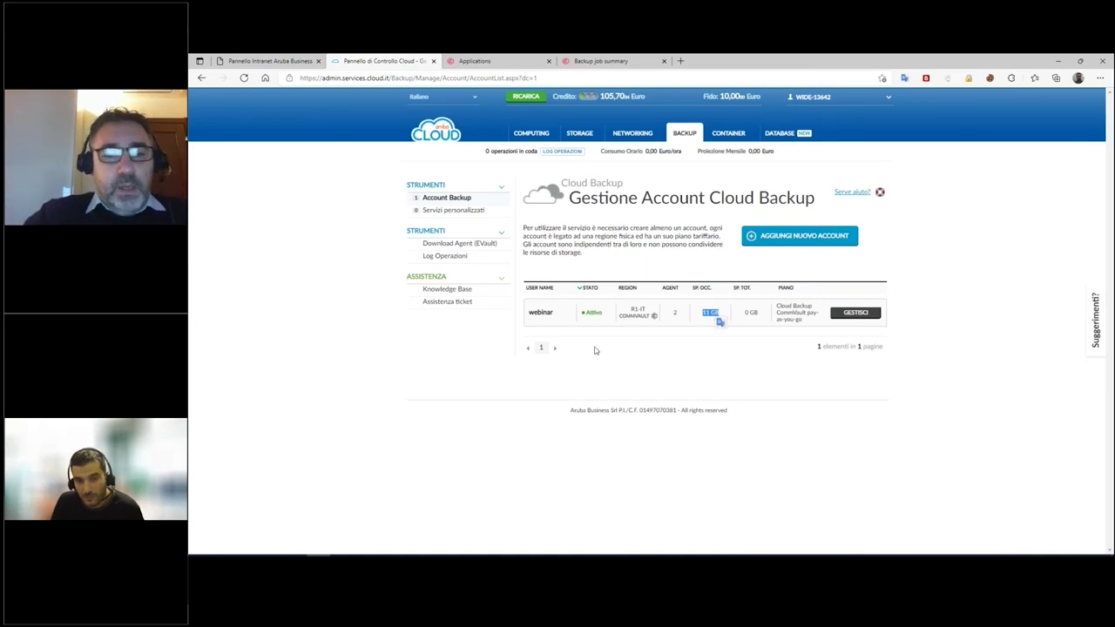
- Switch to the webinar presentation and advance from the Agenda slide to the Link utili slide
key("alt+Tab")
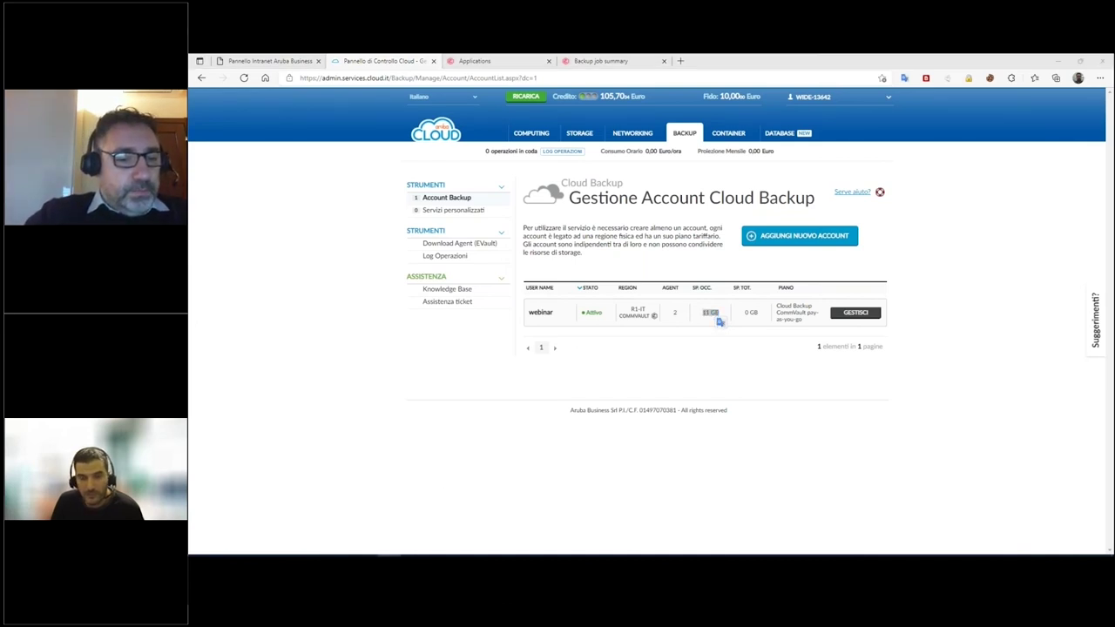
left_click(1009, 551)
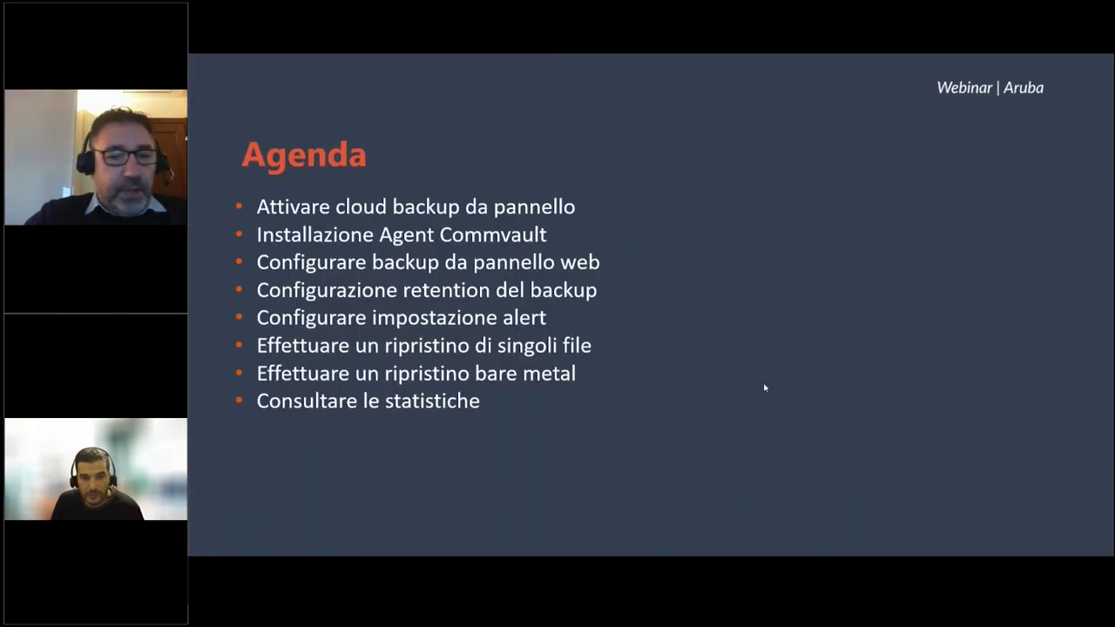
left_click(765, 387)
left_click(765, 387)
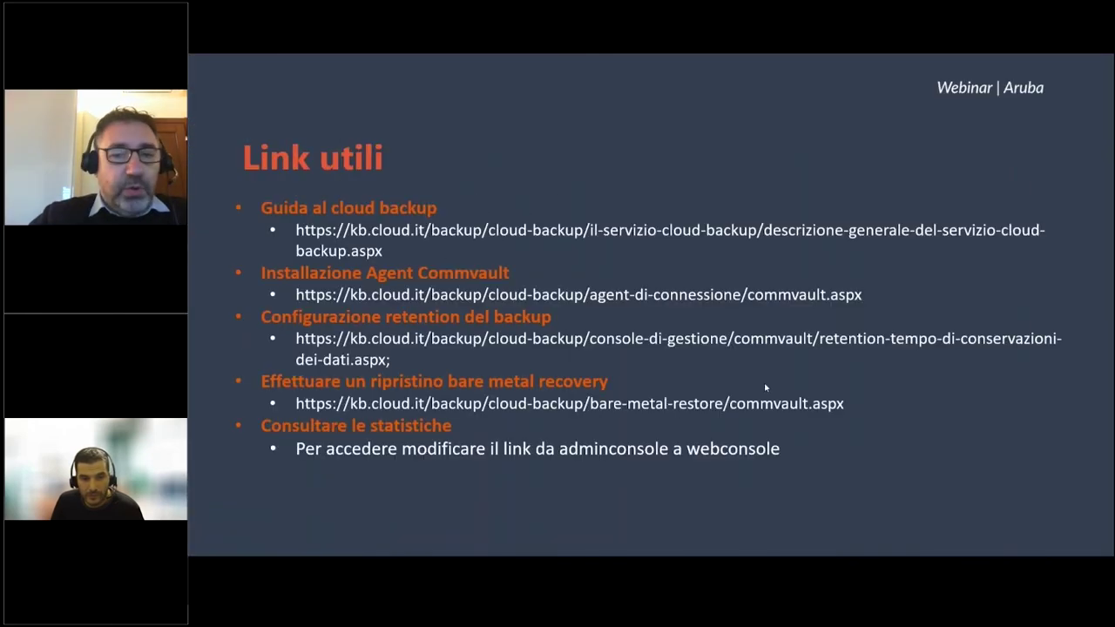